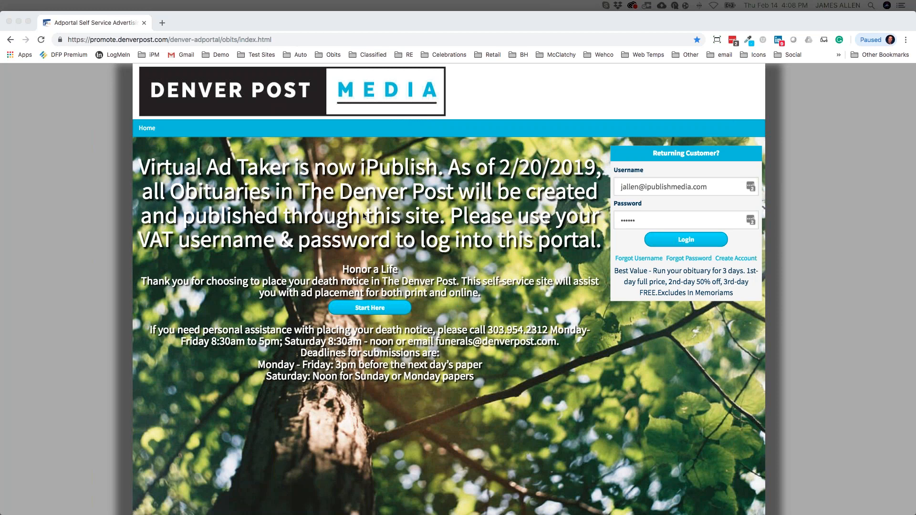
Log in to AdPortal and view the My Ads dashboard with the saved Feb 15–16 obituary ad.
{"action": "left_click", "coordinate": [694, 241]}
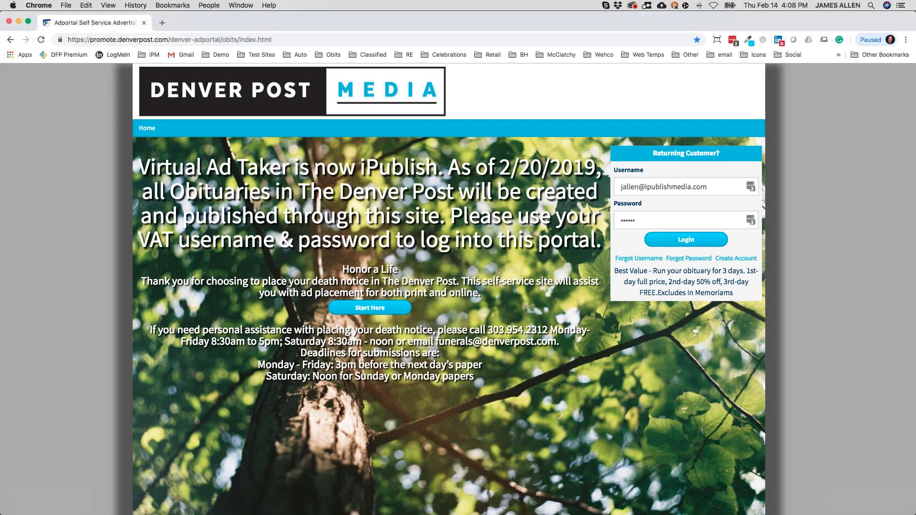
{"action": "left_click", "coordinate": [694, 242]}
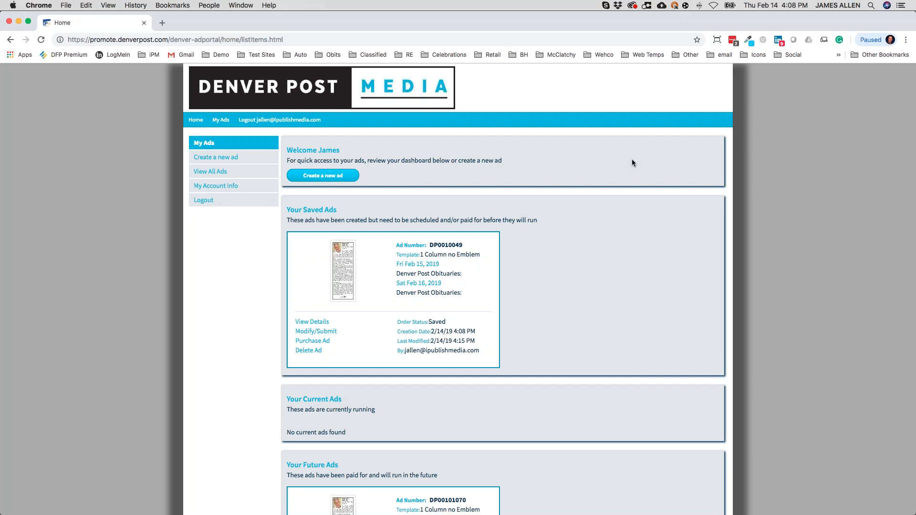
{"action": "scroll", "coordinate": [636, 158], "scroll_direction": "up", "scroll_amount": 3}
{"action": "scroll", "coordinate": [618, 225], "scroll_direction": "left", "scroll_amount": 3}
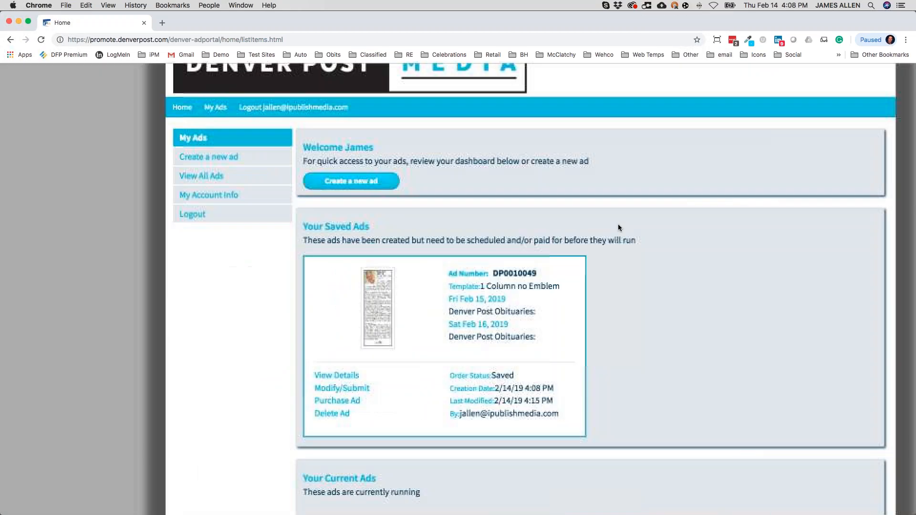
{"action": "scroll", "coordinate": [618, 225], "scroll_direction": "up", "scroll_amount": 1}
{"action": "scroll", "coordinate": [618, 228], "scroll_direction": "right", "scroll_amount": 2}
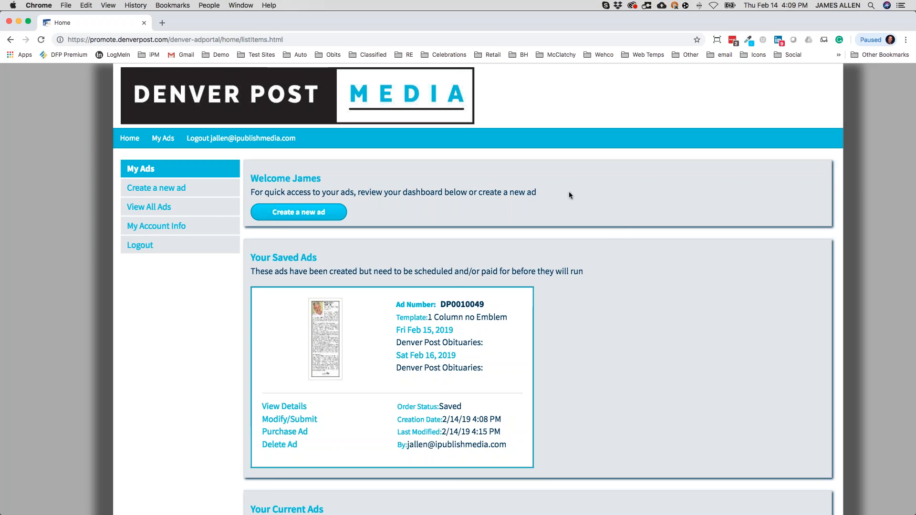
Begin a new death notice with Obituary classification and Obituary package, continuing to templates from $194.00.
{"action": "left_click", "coordinate": [313, 219]}
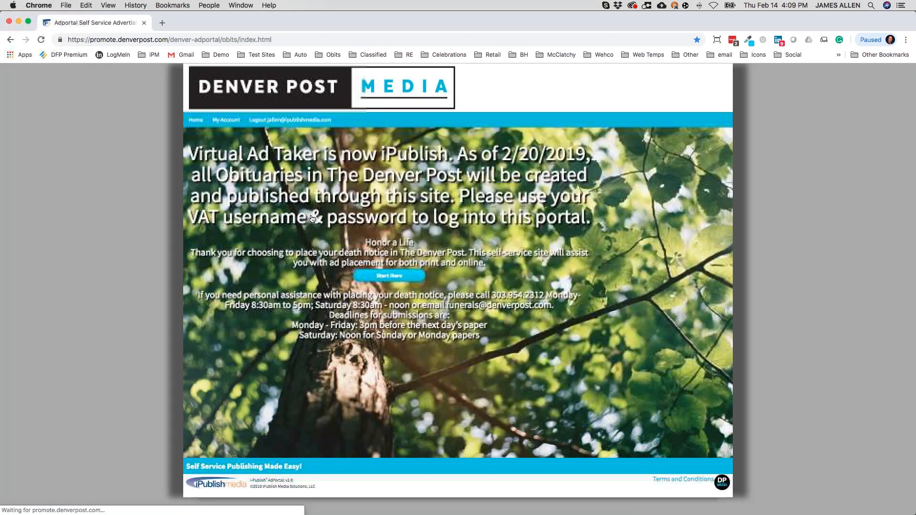
{"action": "left_click", "coordinate": [386, 276]}
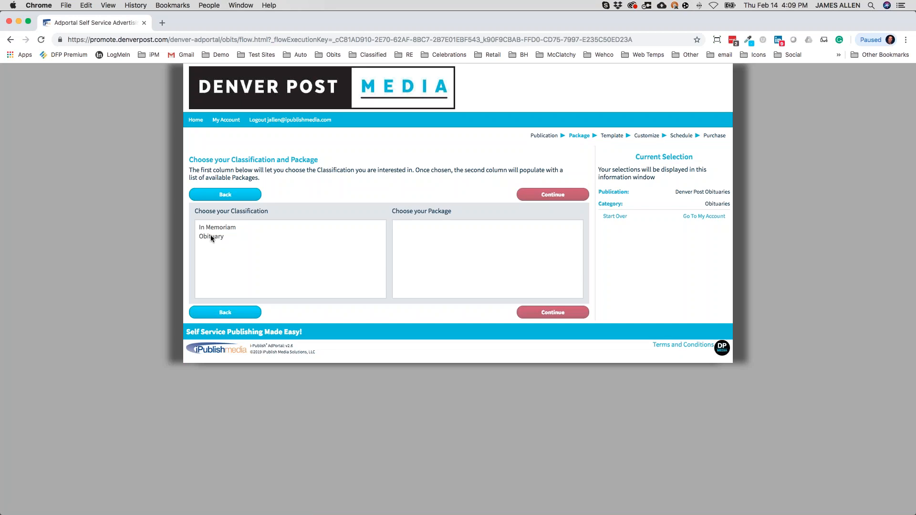
{"action": "scroll", "coordinate": [210, 236], "scroll_direction": "up", "scroll_amount": 3}
{"action": "scroll", "coordinate": [301, 273], "scroll_direction": "right", "scroll_amount": 2}
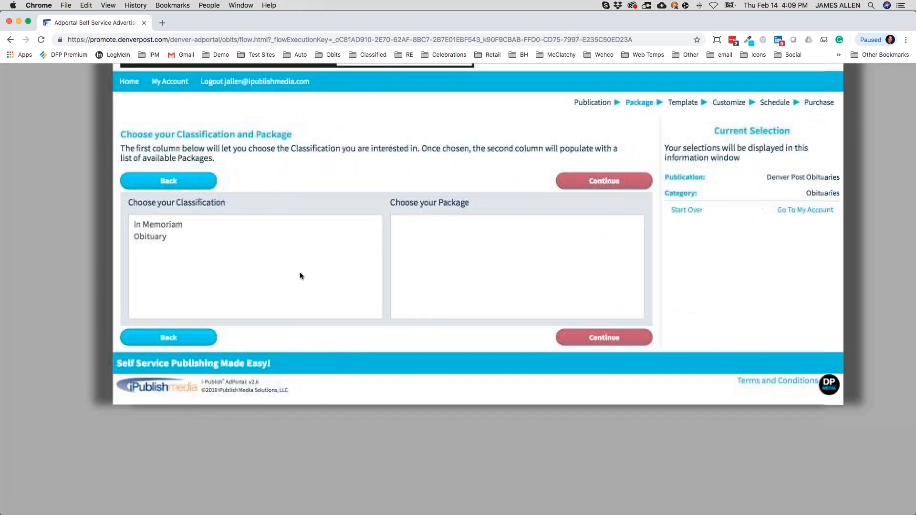
{"action": "left_click", "coordinate": [158, 237]}
{"action": "left_click", "coordinate": [411, 225]}
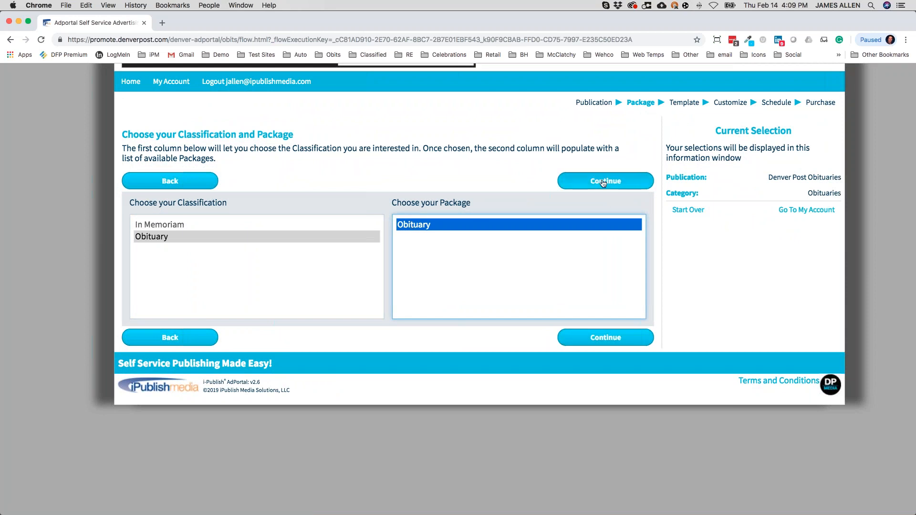
{"action": "left_click", "coordinate": [604, 182]}
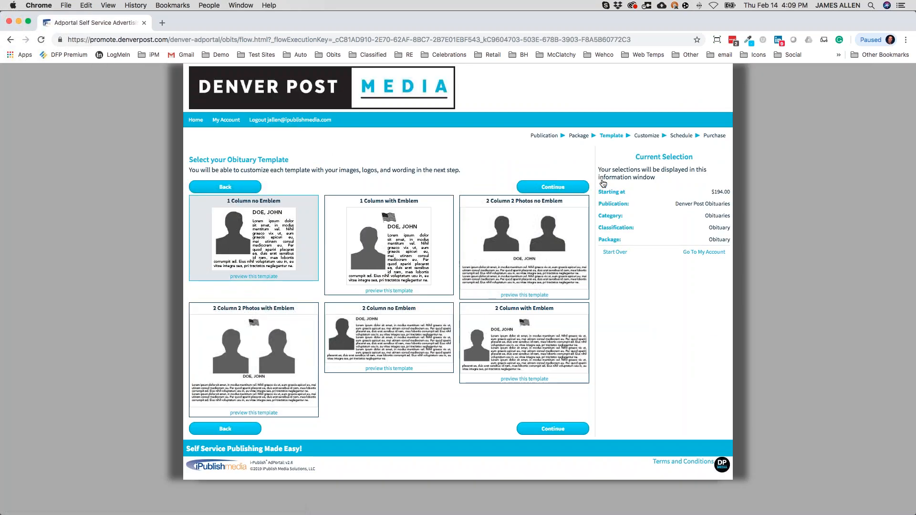
{"action": "scroll", "coordinate": [483, 251], "scroll_direction": "up", "scroll_amount": 5}
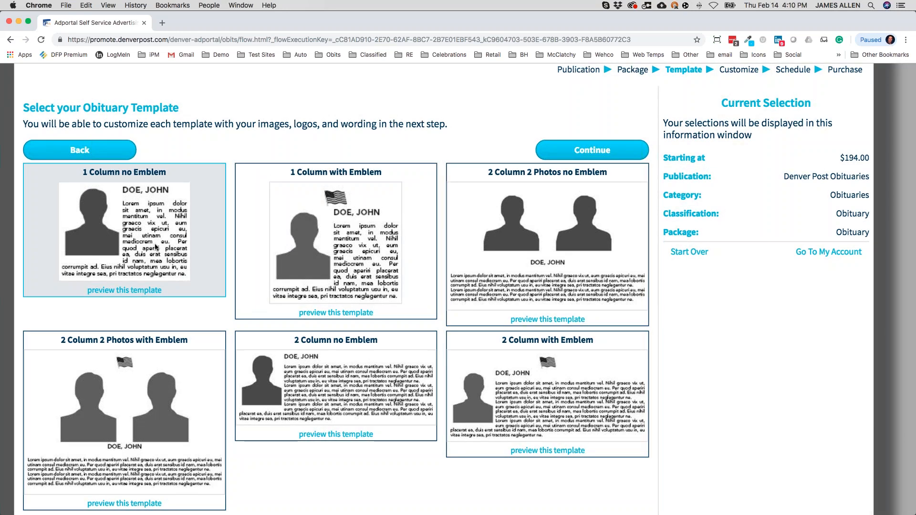
{"action": "left_click", "coordinate": [259, 248]}
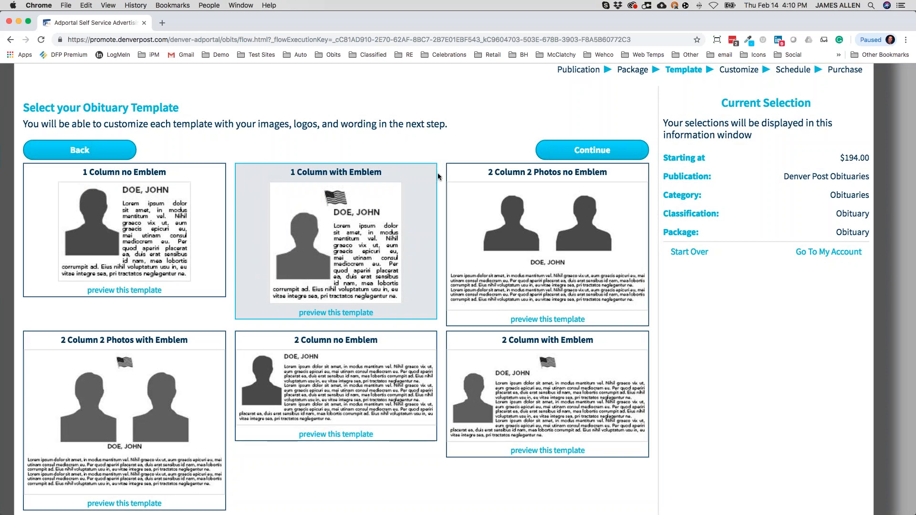
{"action": "left_click", "coordinate": [315, 372]}
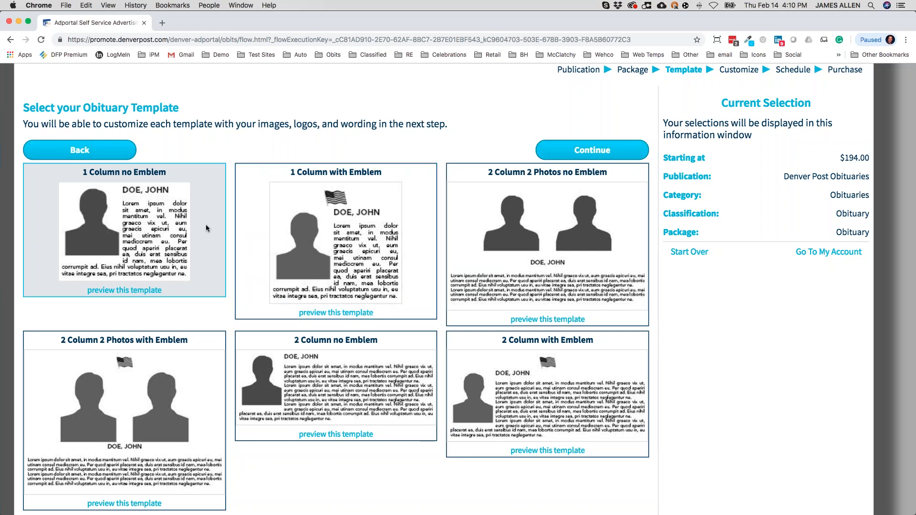
{"action": "left_click", "coordinate": [556, 154]}
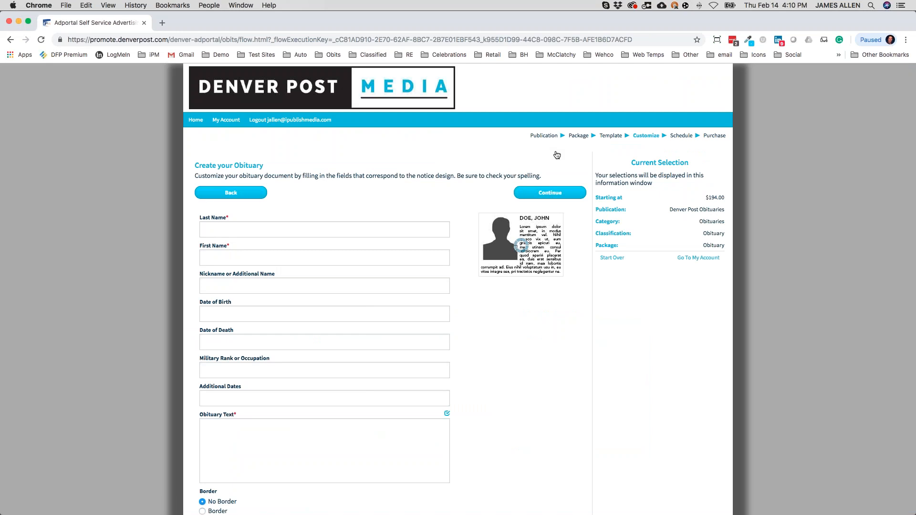
Enter the deceased's last and first names in the obituary form.
{"action": "scroll", "coordinate": [387, 215], "scroll_direction": "up", "scroll_amount": 5}
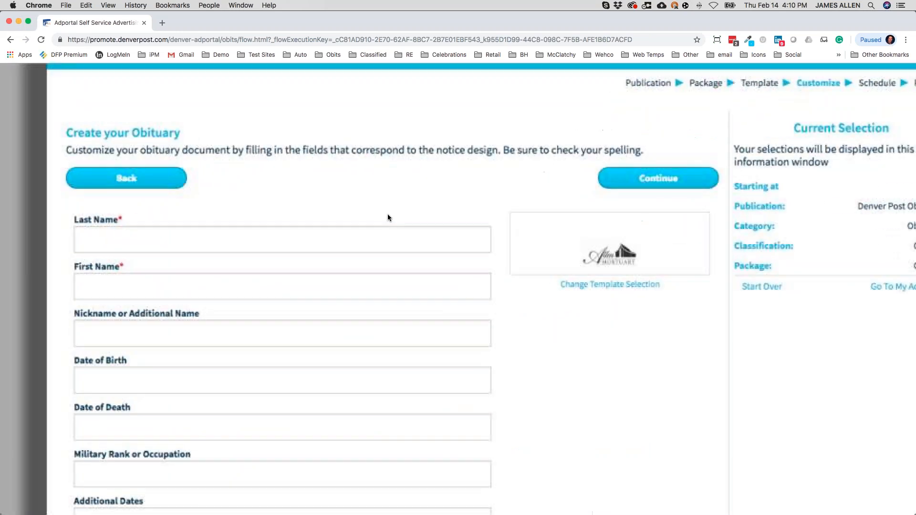
{"action": "scroll", "coordinate": [377, 280], "scroll_direction": "down", "scroll_amount": 1}
{"action": "scroll", "coordinate": [377, 280], "scroll_direction": "right", "scroll_amount": 1}
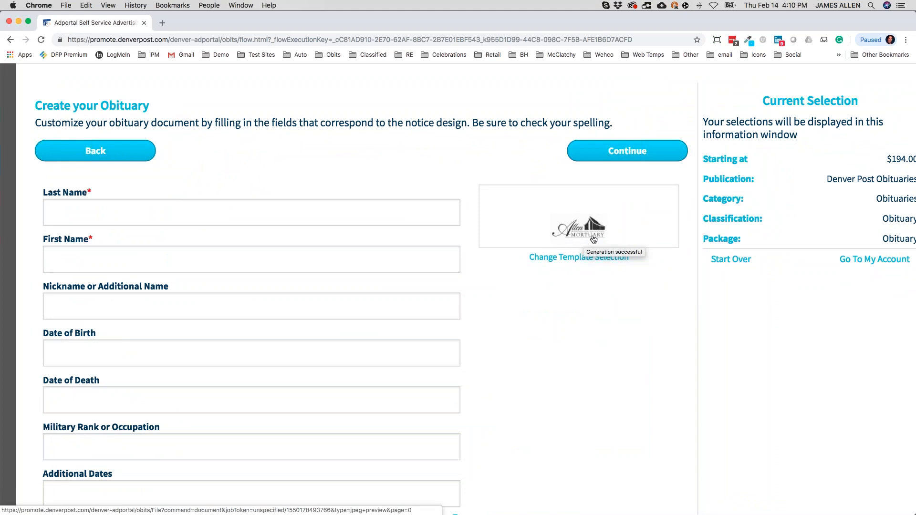
{"action": "scroll", "coordinate": [544, 356], "scroll_direction": "down", "scroll_amount": 1}
{"action": "scroll", "coordinate": [543, 356], "scroll_direction": "left", "scroll_amount": 2}
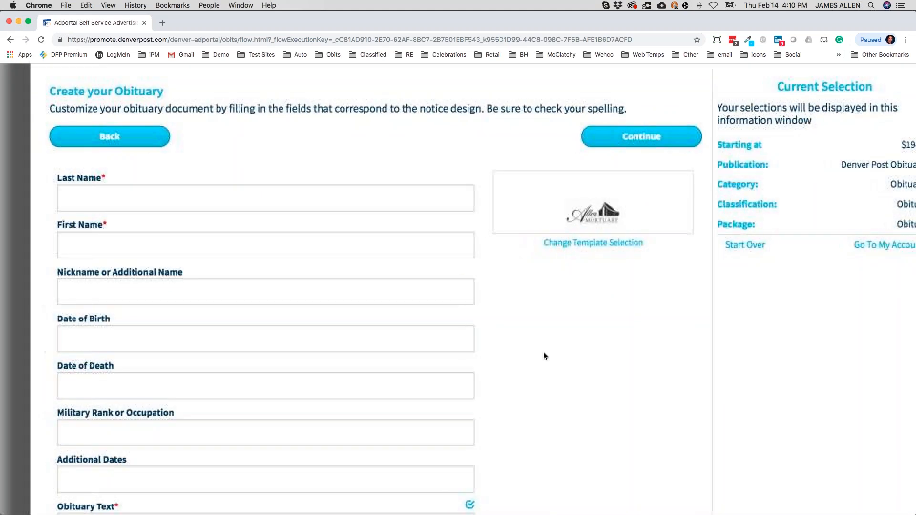
{"action": "left_click", "coordinate": [96, 198]}
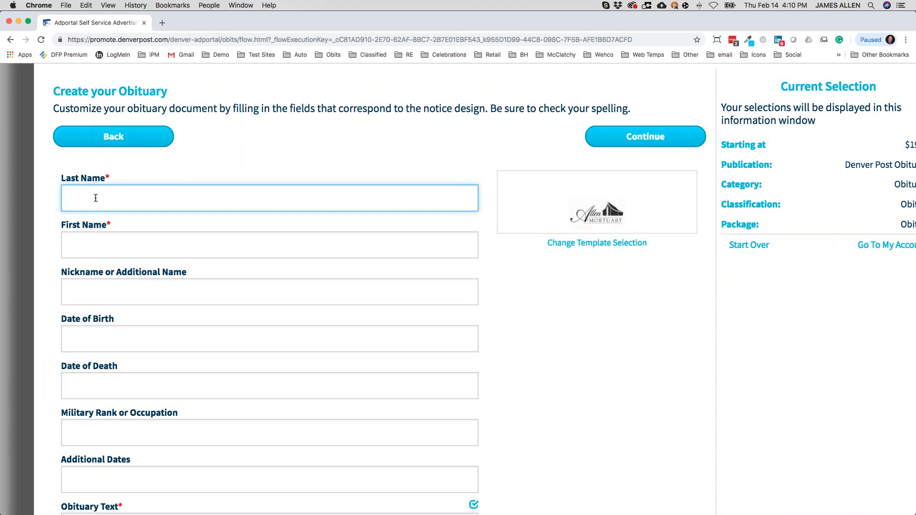
{"action": "key", "text": "Tab"}
Fill in birth date Oct 10, 1923 and death date Feb 13, 2019.
{"action": "key", "text": "Tab"}
{"action": "key", "text": "Tab"}
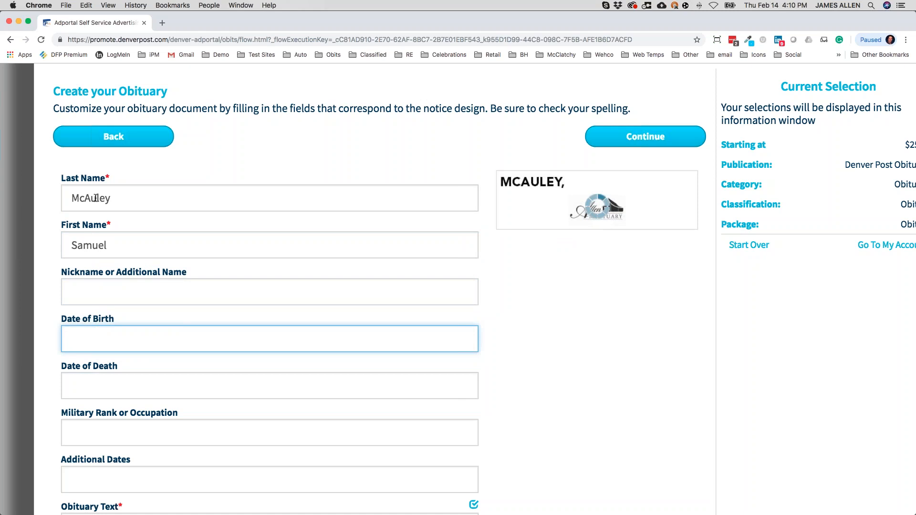
{"action": "type", "text": "10"}
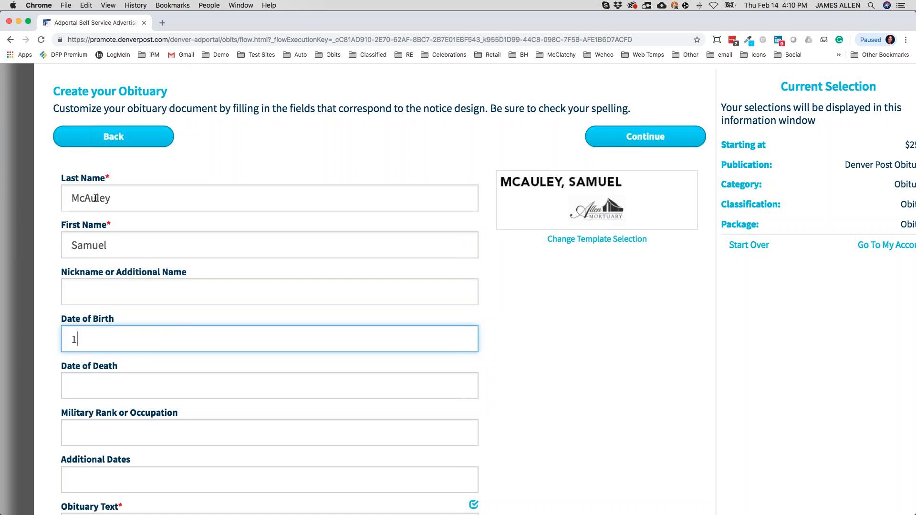
{"action": "key", "text": "BackSpace"}
{"action": "key", "text": "BackSpace"}
{"action": "type", "text": "Oct 1"}
{"action": "type", "text": "0,"}
{"action": "type", "text": " 201"}
{"action": "key", "text": "BackSpace"}
{"action": "key", "text": "BackSpace"}
{"action": "key", "text": "BackSpace"}
{"action": "type", "text": "1923"}
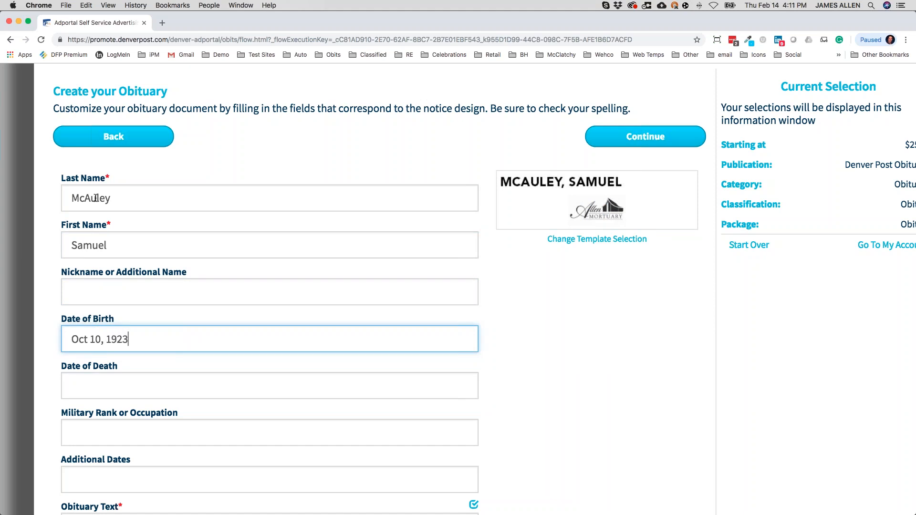
{"action": "key", "text": "Tab"}
{"action": "type", "text": "Feb 13,"}
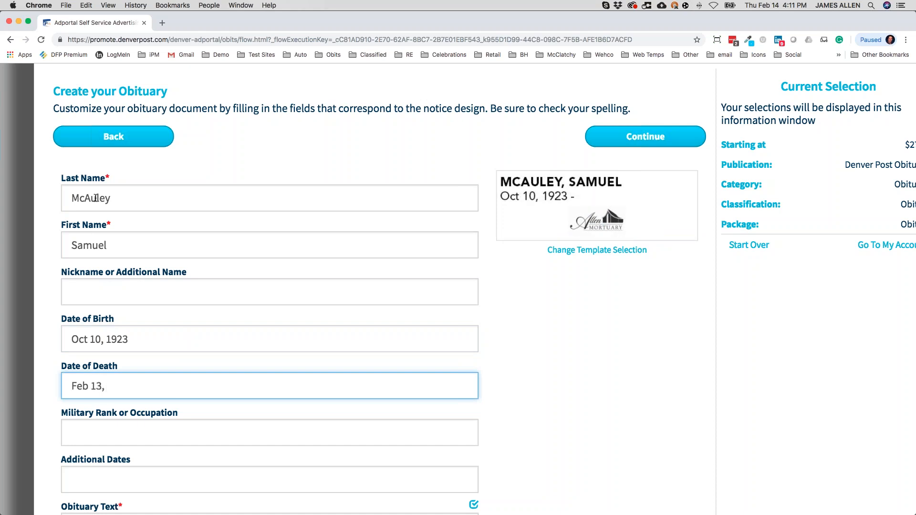
{"action": "type", "text": " 2019"}
{"action": "key", "text": "Tab"}
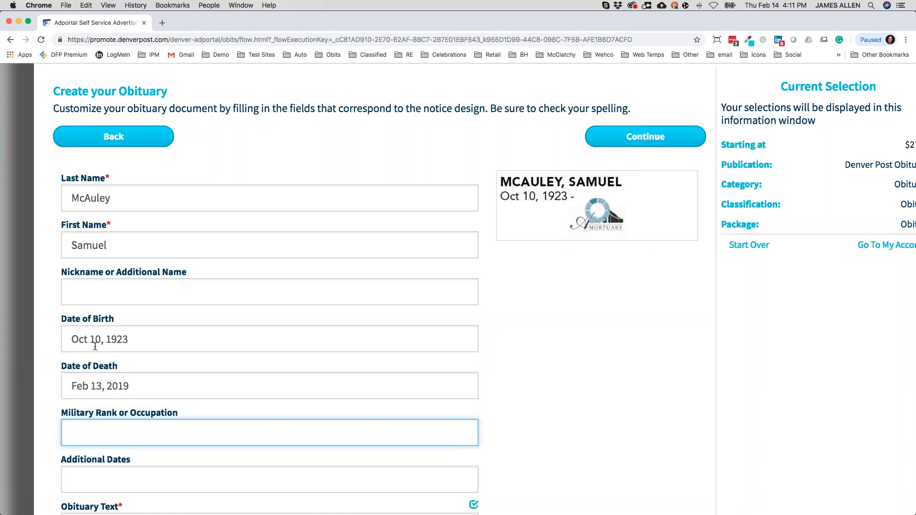
{"action": "scroll", "coordinate": [131, 353], "scroll_direction": "down", "scroll_amount": 2}
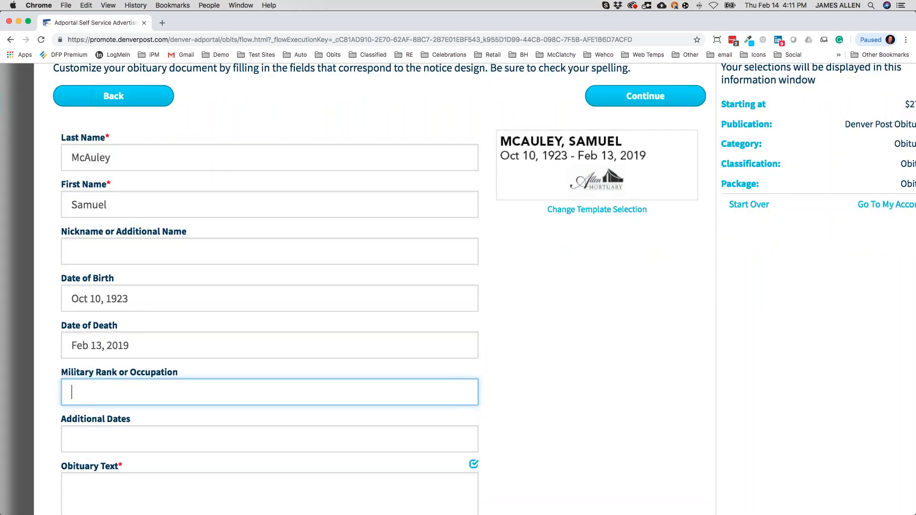
{"action": "scroll", "coordinate": [130, 340], "scroll_direction": "down", "scroll_amount": 5}
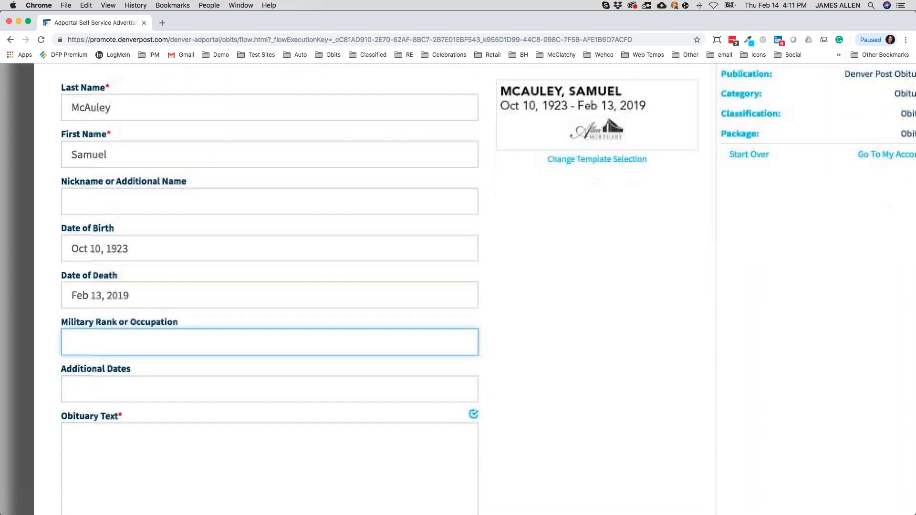
Paste the prepared obituary text into the text box and refresh the preview.
{"action": "left_click", "coordinate": [130, 340]}
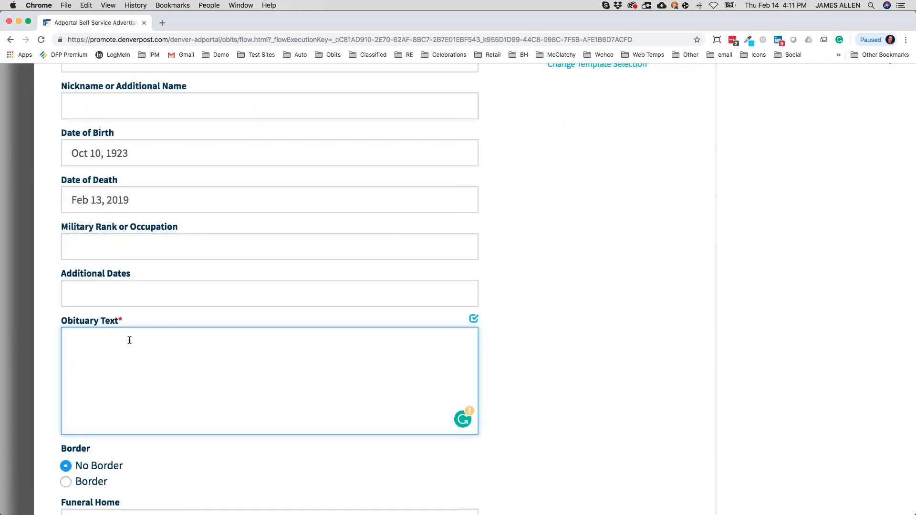
{"action": "key", "text": "super+v"}
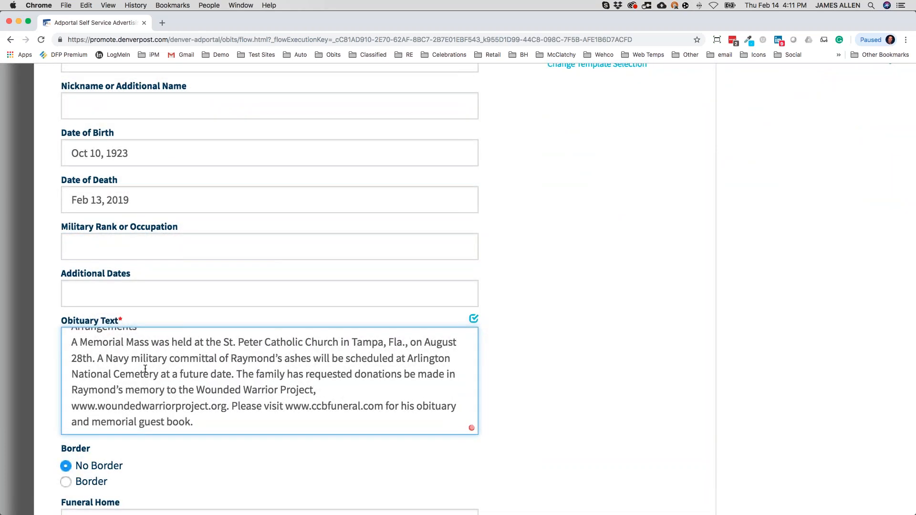
{"action": "scroll", "coordinate": [148, 368], "scroll_direction": "up", "scroll_amount": 6}
{"action": "scroll", "coordinate": [159, 367], "scroll_direction": "up", "scroll_amount": 5}
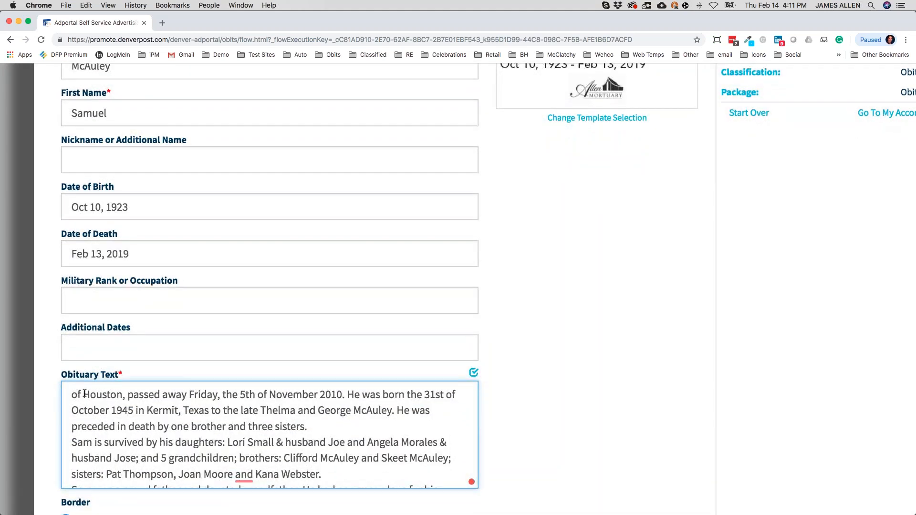
{"action": "scroll", "coordinate": [116, 416], "scroll_direction": "down", "scroll_amount": 2}
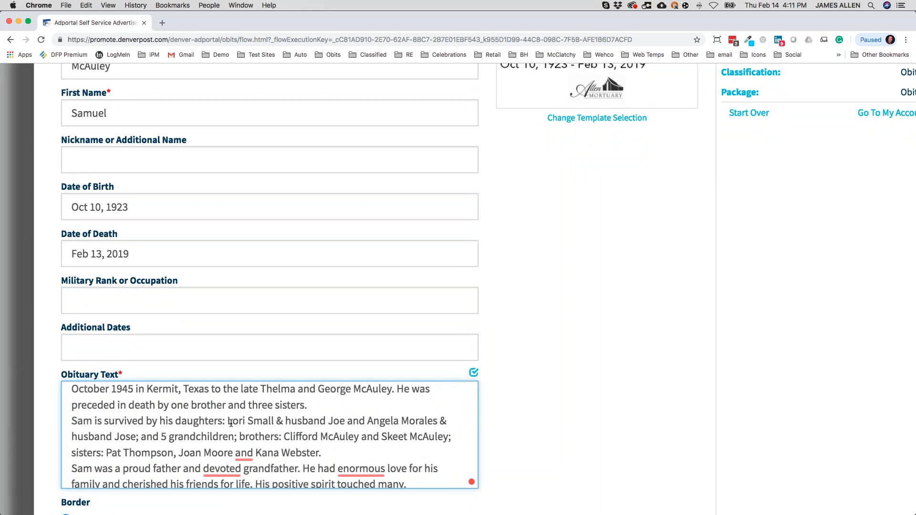
{"action": "scroll", "coordinate": [230, 423], "scroll_direction": "down", "scroll_amount": 5}
{"action": "left_click", "coordinate": [531, 391]}
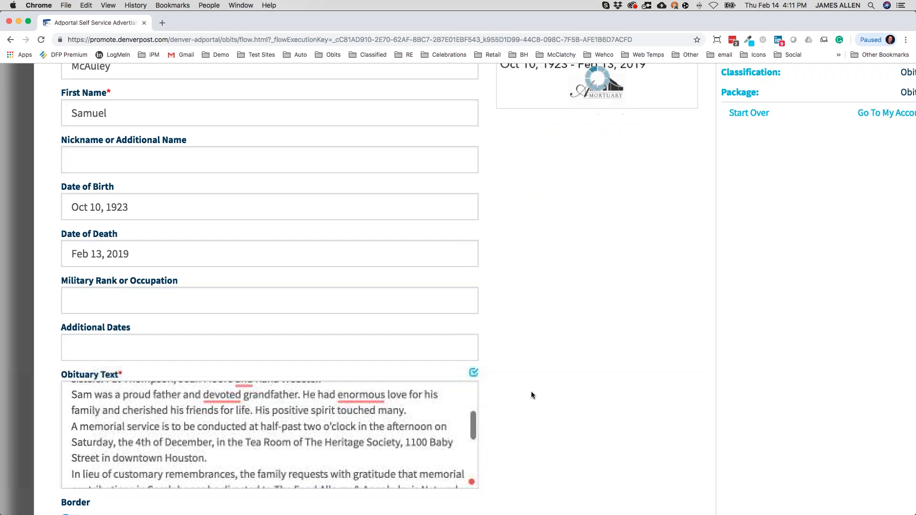
Select the Border option for the obituary.
{"action": "scroll", "coordinate": [532, 394], "scroll_direction": "up", "scroll_amount": 3}
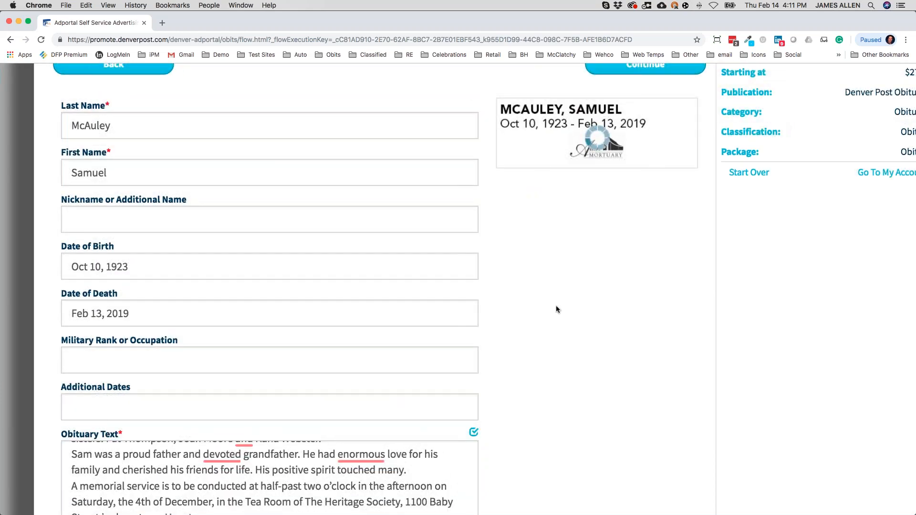
{"action": "scroll", "coordinate": [557, 310], "scroll_direction": "down", "scroll_amount": 1}
{"action": "scroll", "coordinate": [557, 306], "scroll_direction": "down", "scroll_amount": 1}
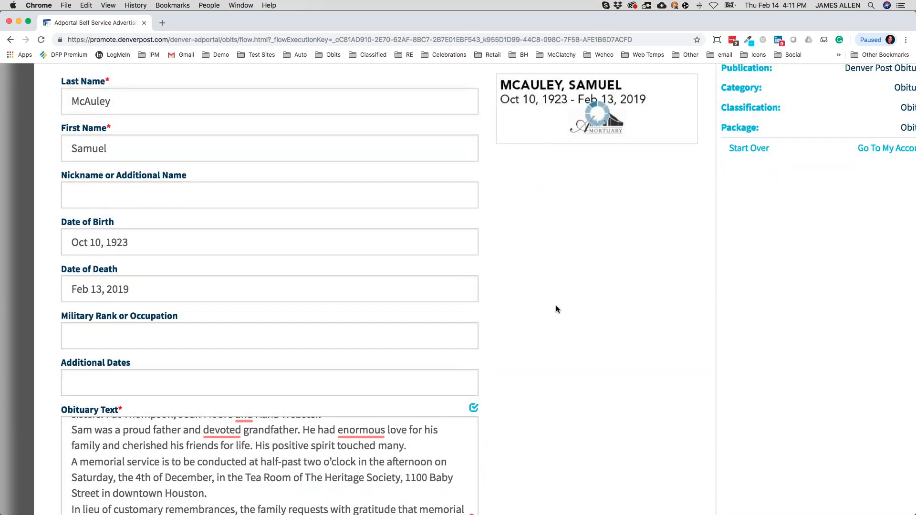
{"action": "scroll", "coordinate": [325, 364], "scroll_direction": "down", "scroll_amount": 5}
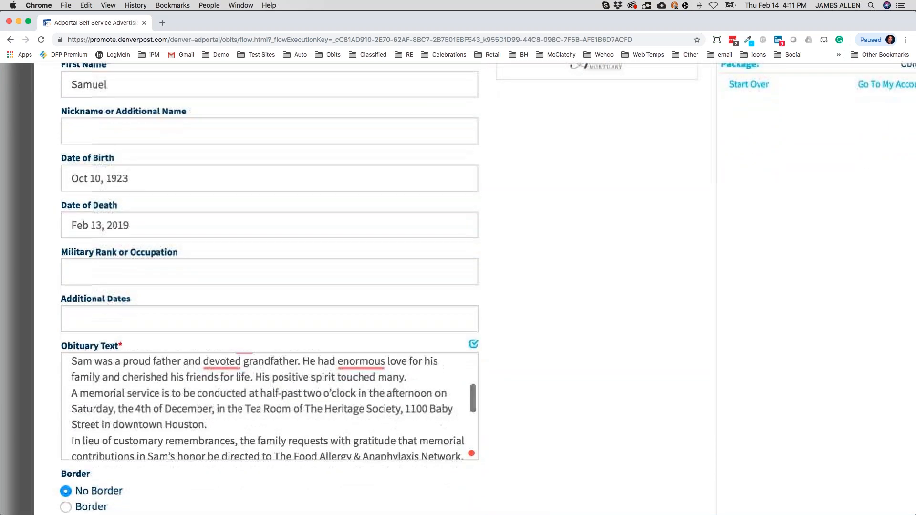
{"action": "scroll", "coordinate": [325, 382], "scroll_direction": "down", "scroll_amount": 4}
{"action": "scroll", "coordinate": [325, 381], "scroll_direction": "down", "scroll_amount": 4}
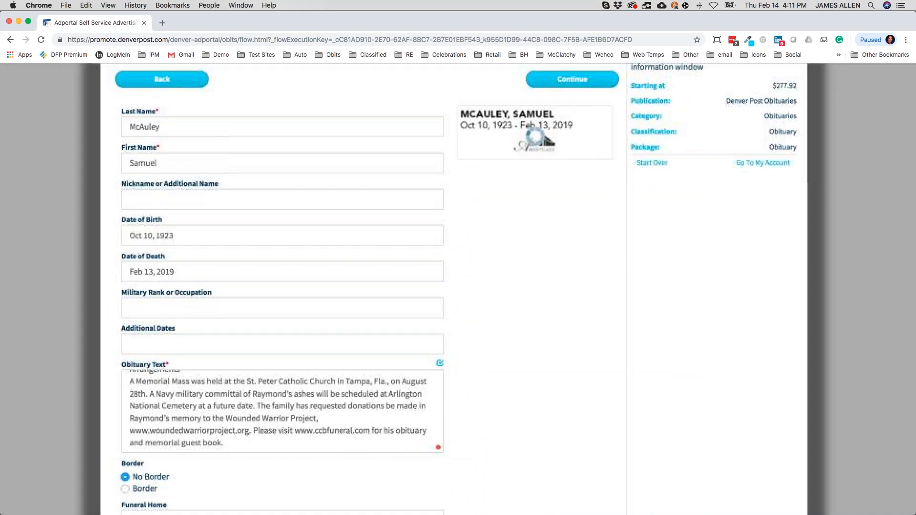
{"action": "scroll", "coordinate": [334, 362], "scroll_direction": "down", "scroll_amount": 5}
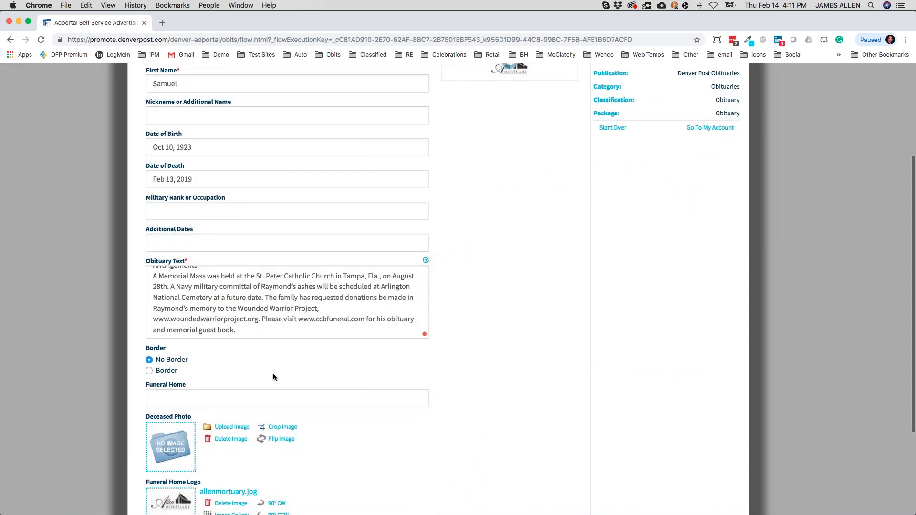
{"action": "left_click", "coordinate": [168, 375]}
Review the bordered preview and the $1,106.14 starting price.
{"action": "scroll", "coordinate": [168, 375], "scroll_direction": "up", "scroll_amount": 2}
{"action": "scroll", "coordinate": [416, 343], "scroll_direction": "up", "scroll_amount": 2}
{"action": "scroll", "coordinate": [415, 342], "scroll_direction": "up", "scroll_amount": 5}
{"action": "scroll", "coordinate": [486, 300], "scroll_direction": "up", "scroll_amount": 6}
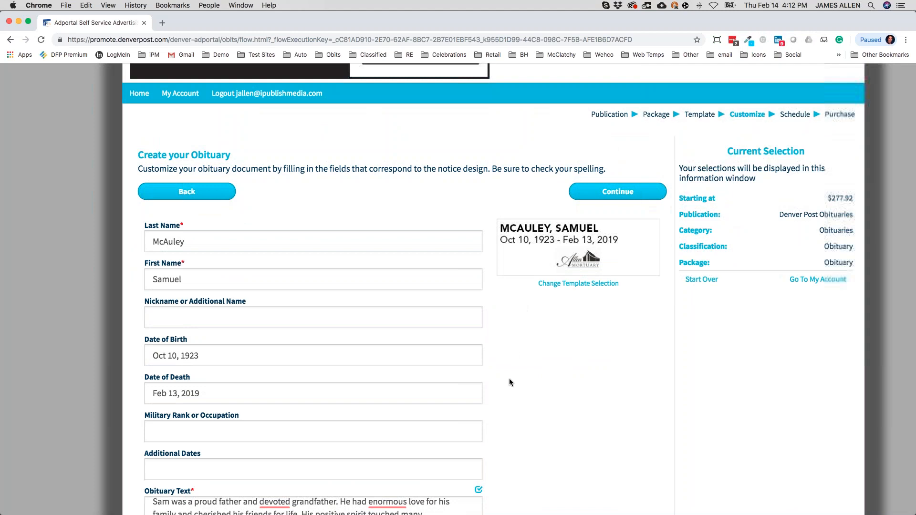
{"action": "scroll", "coordinate": [509, 379], "scroll_direction": "down", "scroll_amount": 2}
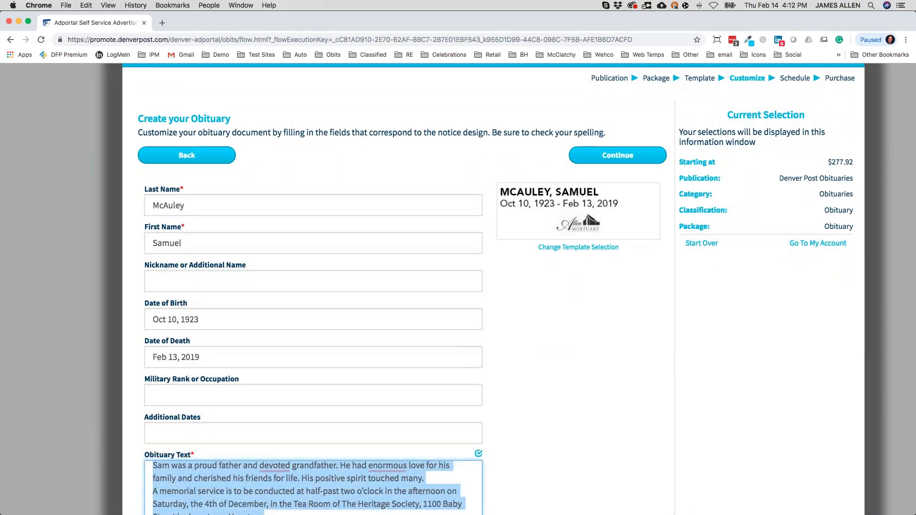
{"action": "left_click", "coordinate": [519, 473]}
{"action": "scroll", "coordinate": [519, 473], "scroll_direction": "down", "scroll_amount": 8}
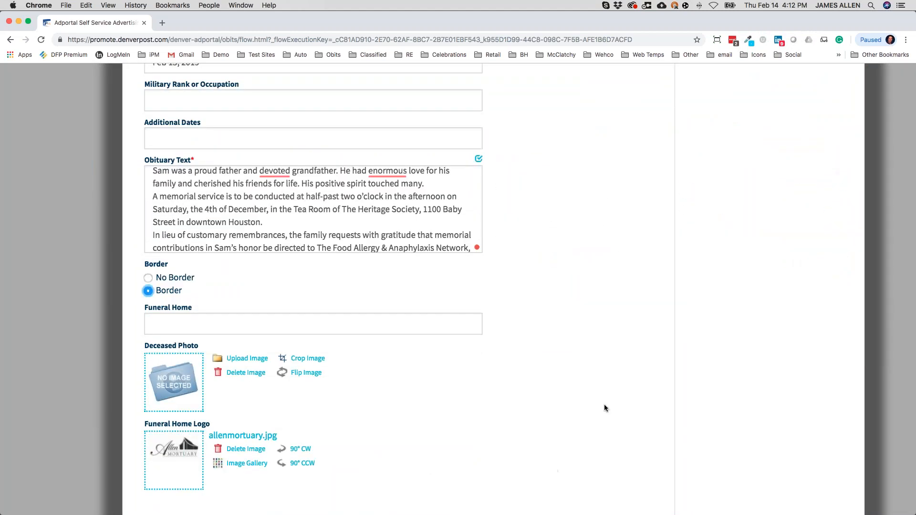
{"action": "scroll", "coordinate": [591, 321], "scroll_direction": "up", "scroll_amount": 7}
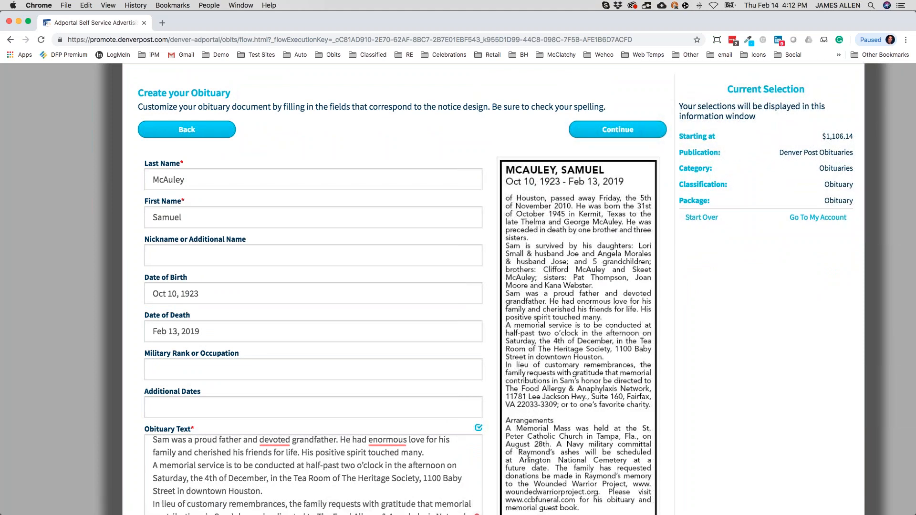
{"action": "scroll", "coordinate": [631, 363], "scroll_direction": "down", "scroll_amount": 5}
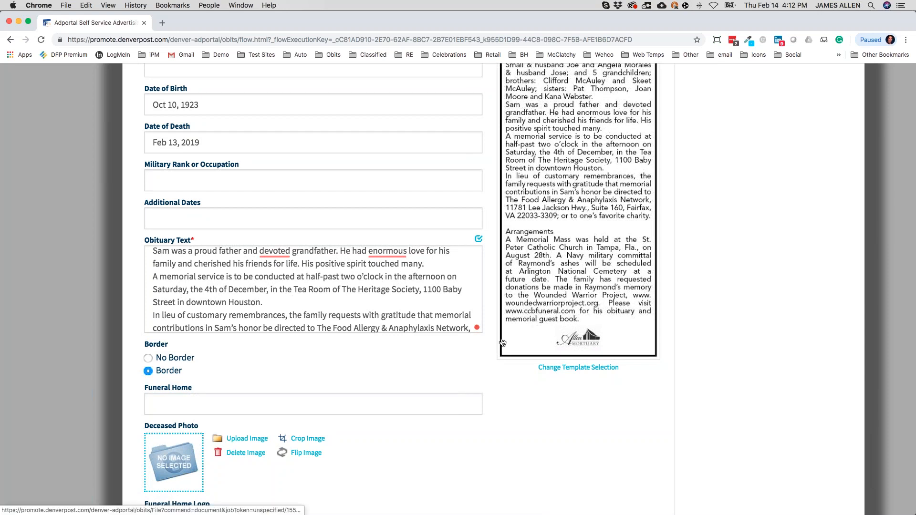
Upload Man1.jpg from Demo > Obit as the deceased's photo, raising the price to $1,211.04.
{"action": "left_click", "coordinate": [240, 442]}
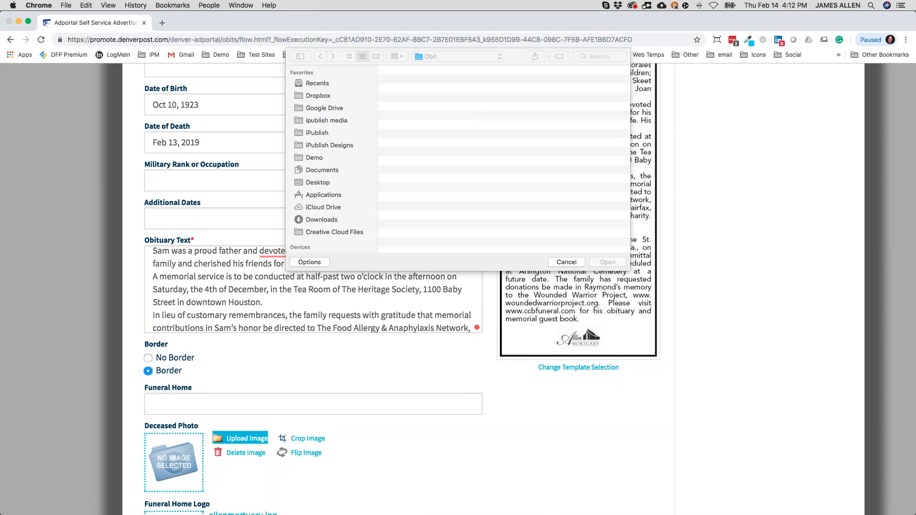
{"action": "left_click", "coordinate": [313, 158]}
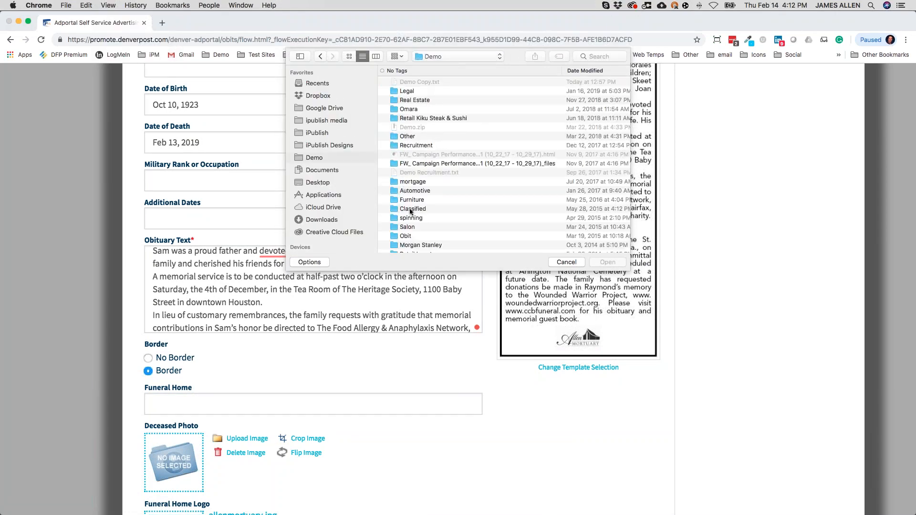
{"action": "double_click", "coordinate": [406, 236]}
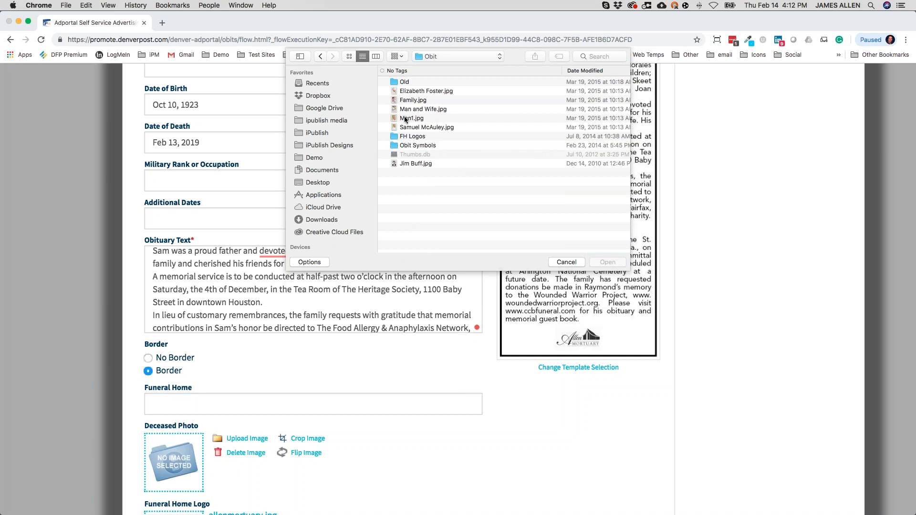
{"action": "double_click", "coordinate": [404, 118]}
{"action": "scroll", "coordinate": [551, 235], "scroll_direction": "up", "scroll_amount": 2}
{"action": "scroll", "coordinate": [548, 250], "scroll_direction": "down", "scroll_amount": 2}
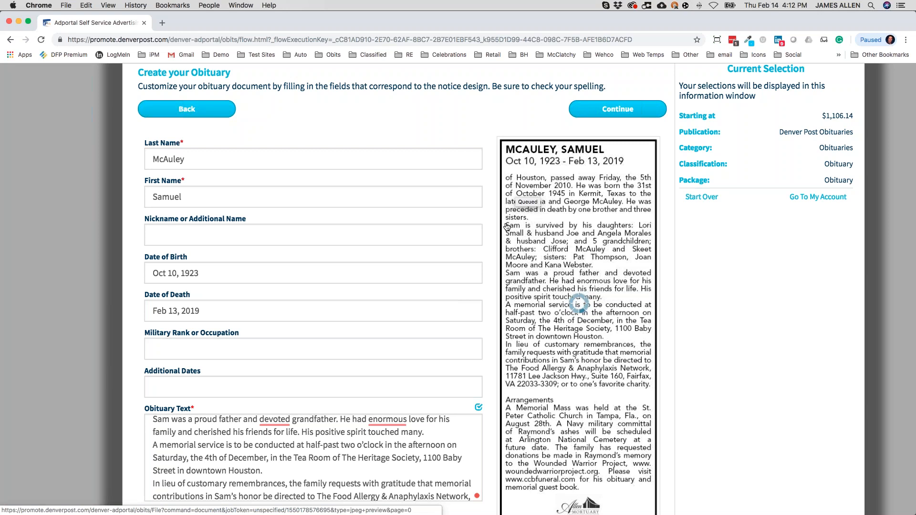
{"action": "scroll", "coordinate": [485, 285], "scroll_direction": "down", "scroll_amount": 3}
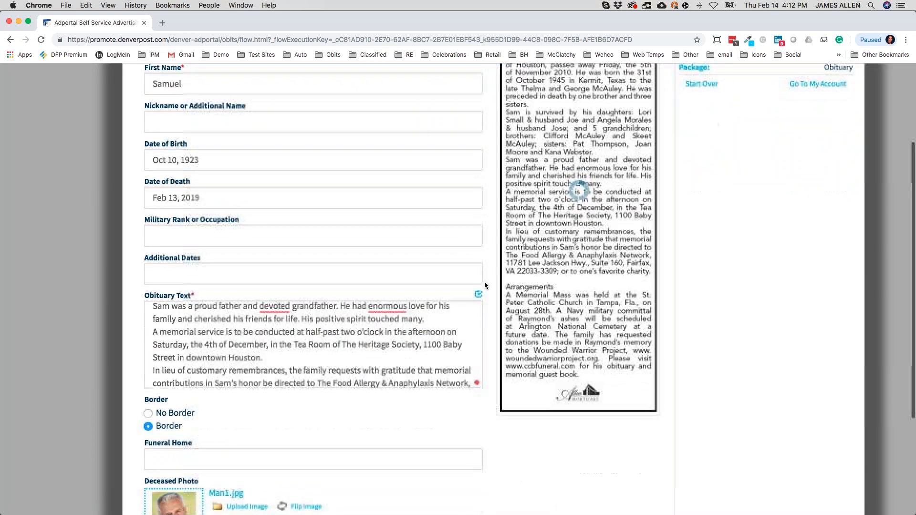
{"action": "scroll", "coordinate": [484, 286], "scroll_direction": "down", "scroll_amount": 1}
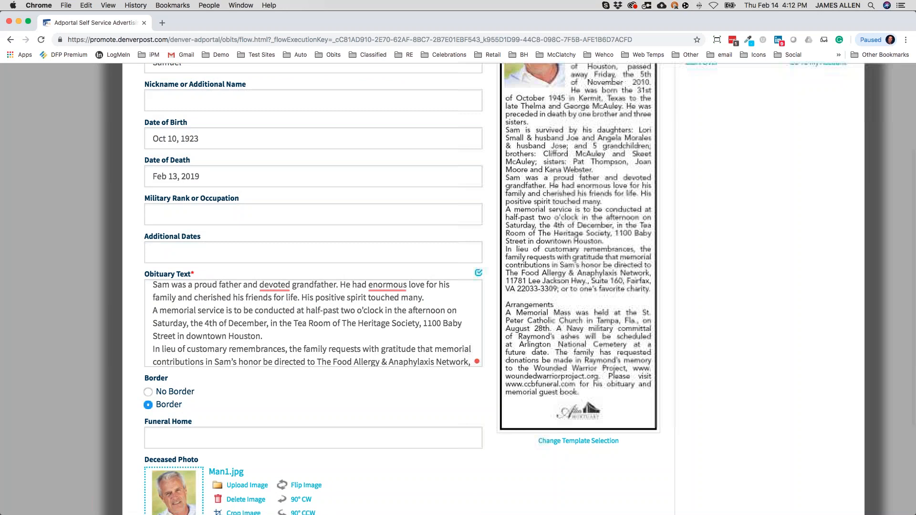
{"action": "scroll", "coordinate": [533, 157], "scroll_direction": "up", "scroll_amount": 4}
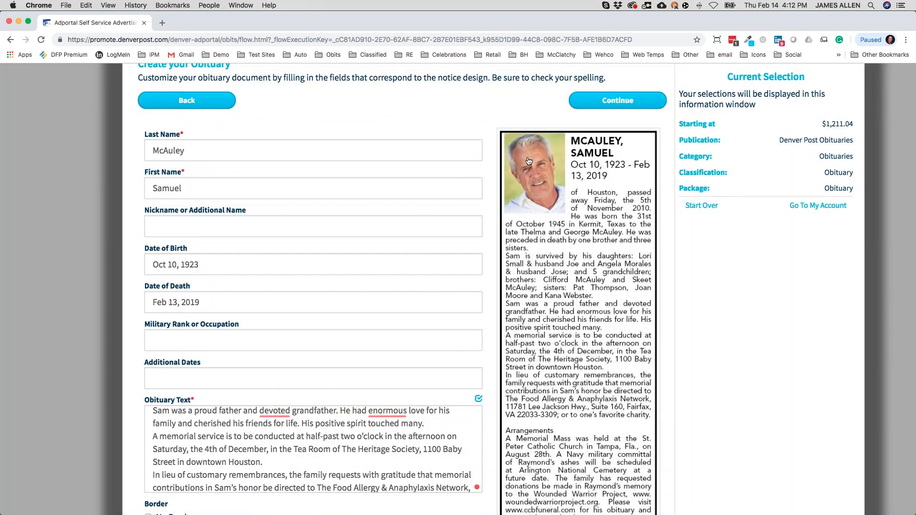
{"action": "scroll", "coordinate": [532, 156], "scroll_direction": "down", "scroll_amount": 8}
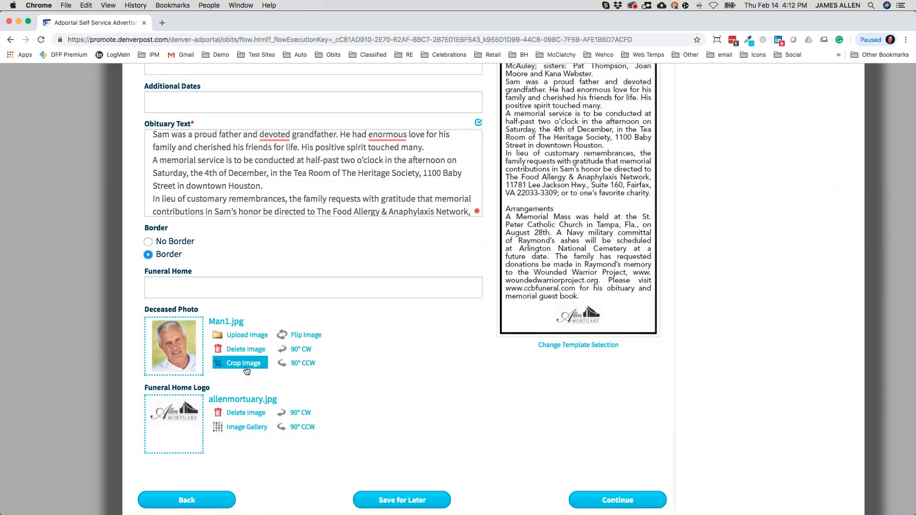
Crop Man1.jpg to the man's face and shoulders and accept the crop.
{"action": "left_click", "coordinate": [247, 371]}
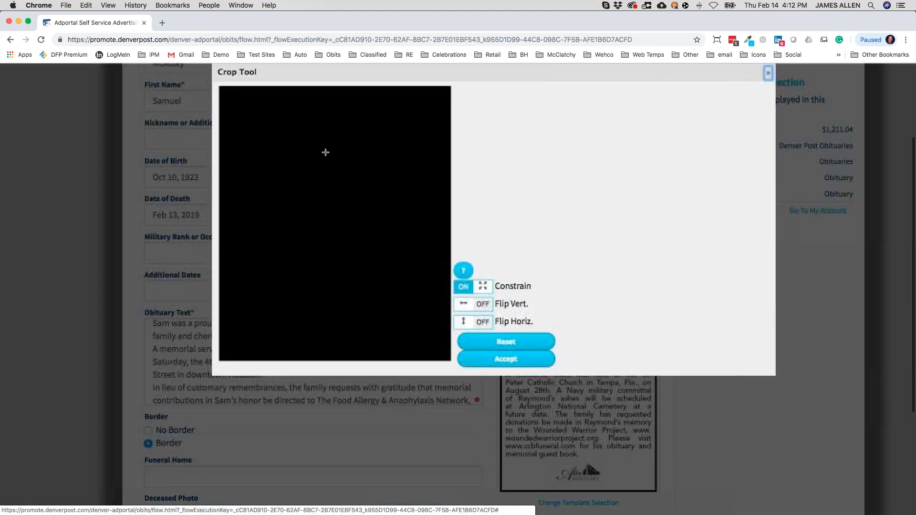
{"action": "left_click_drag", "start_coordinate": [236, 90], "coordinate": [430, 332]}
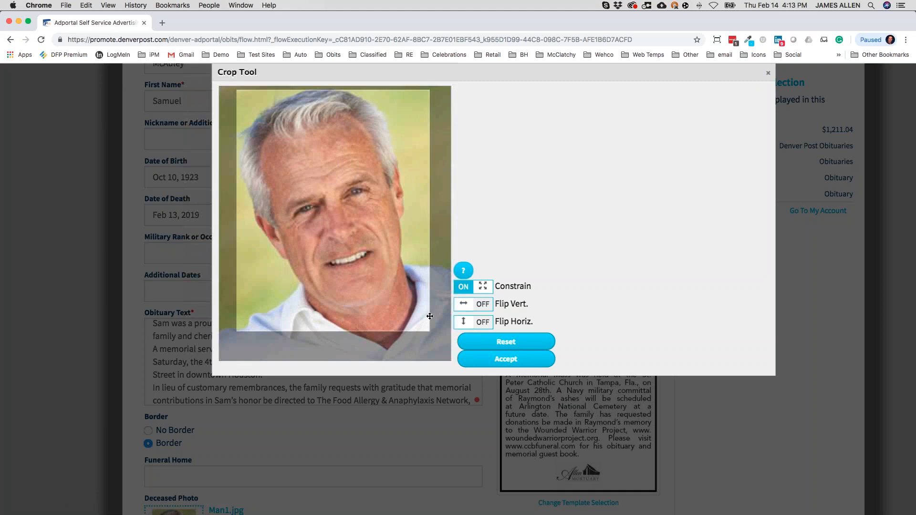
{"action": "left_click", "coordinate": [514, 361]}
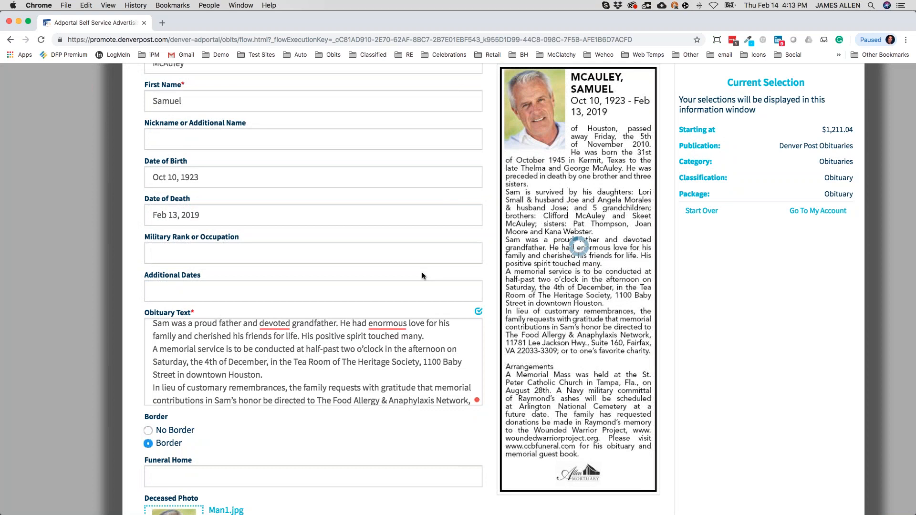
{"action": "scroll", "coordinate": [421, 276], "scroll_direction": "up", "scroll_amount": 1}
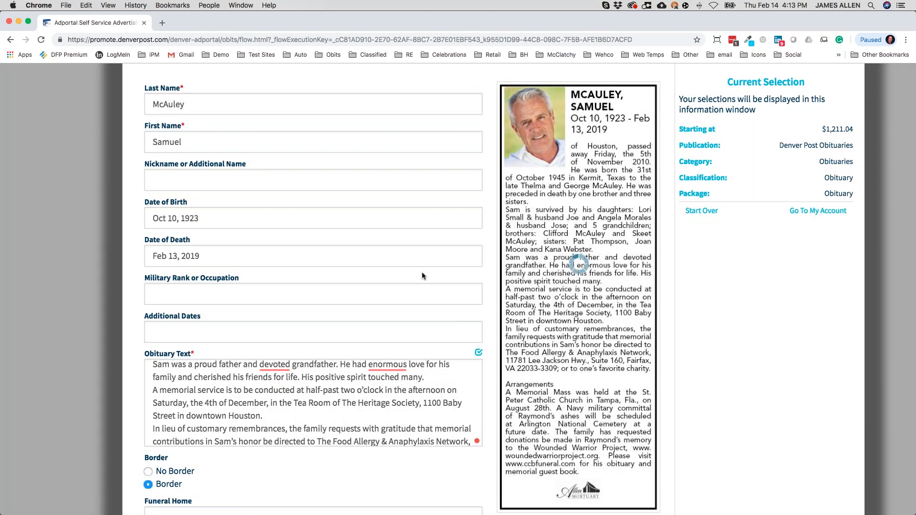
{"action": "scroll", "coordinate": [422, 275], "scroll_direction": "up", "scroll_amount": 2}
{"action": "scroll", "coordinate": [422, 276], "scroll_direction": "down", "scroll_amount": 1}
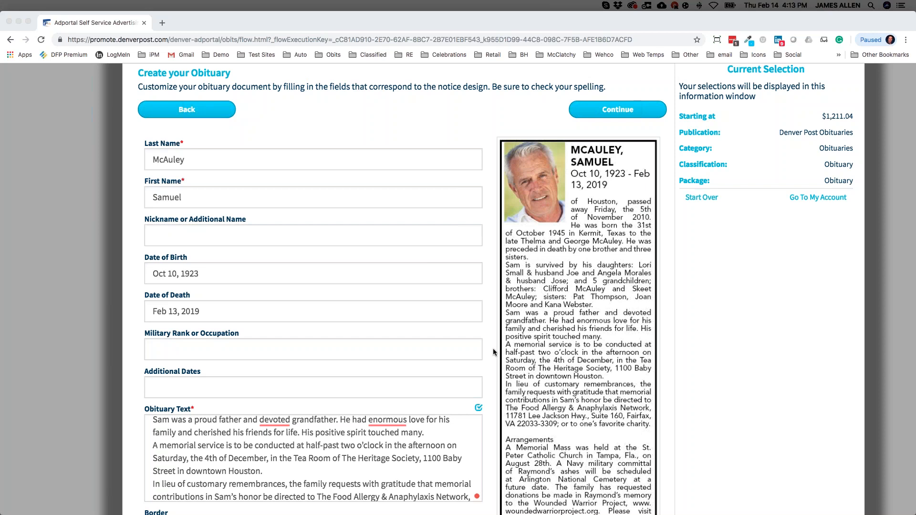
{"action": "scroll", "coordinate": [380, 467], "scroll_direction": "down", "scroll_amount": 5}
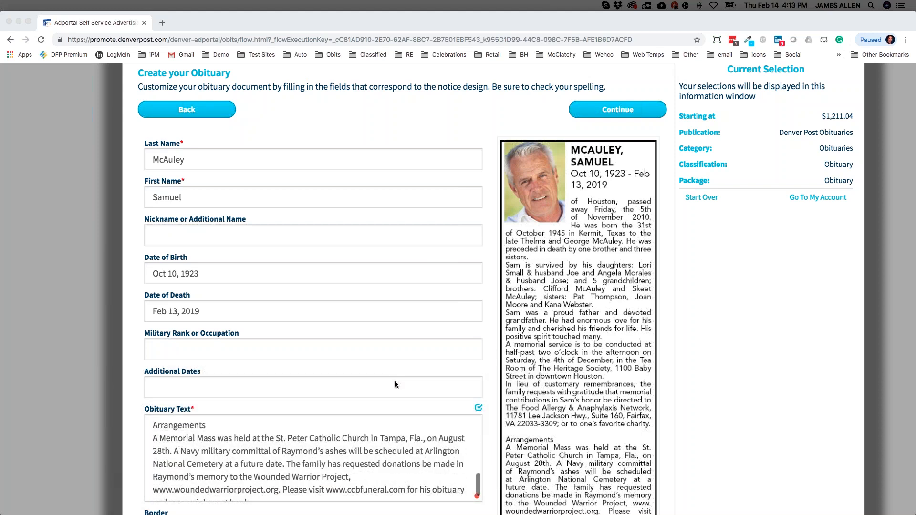
{"action": "scroll", "coordinate": [394, 381], "scroll_direction": "down", "scroll_amount": 2}
{"action": "scroll", "coordinate": [394, 381], "scroll_direction": "down", "scroll_amount": 1}
{"action": "scroll", "coordinate": [394, 380], "scroll_direction": "down", "scroll_amount": 1}
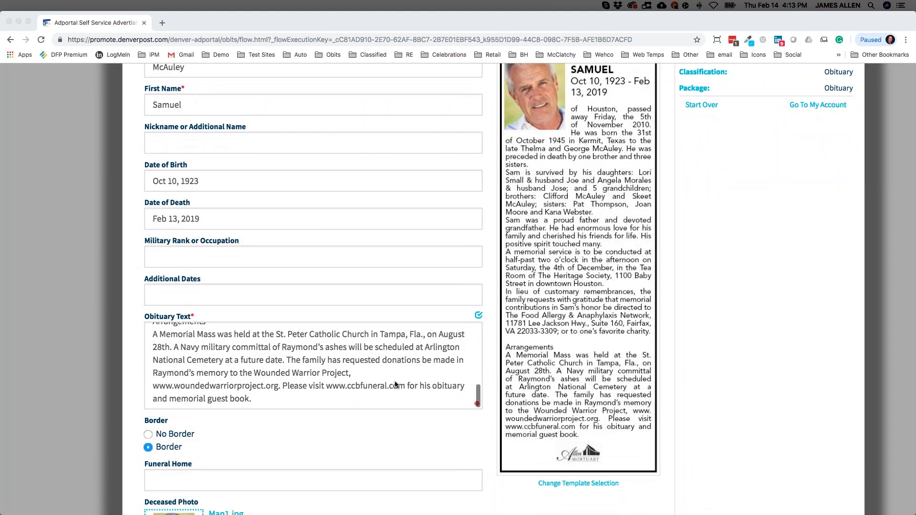
{"action": "scroll", "coordinate": [378, 418], "scroll_direction": "down", "scroll_amount": 1}
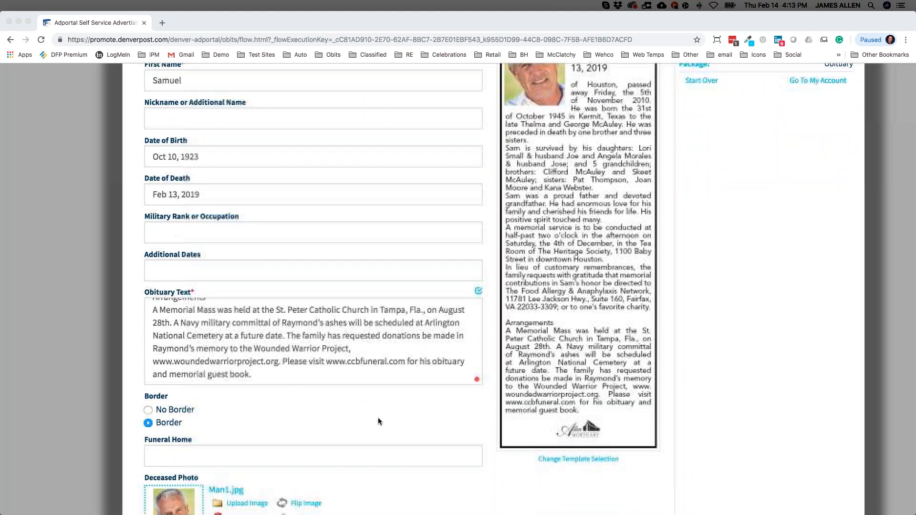
{"action": "scroll", "coordinate": [377, 322], "scroll_direction": "up", "scroll_amount": 8}
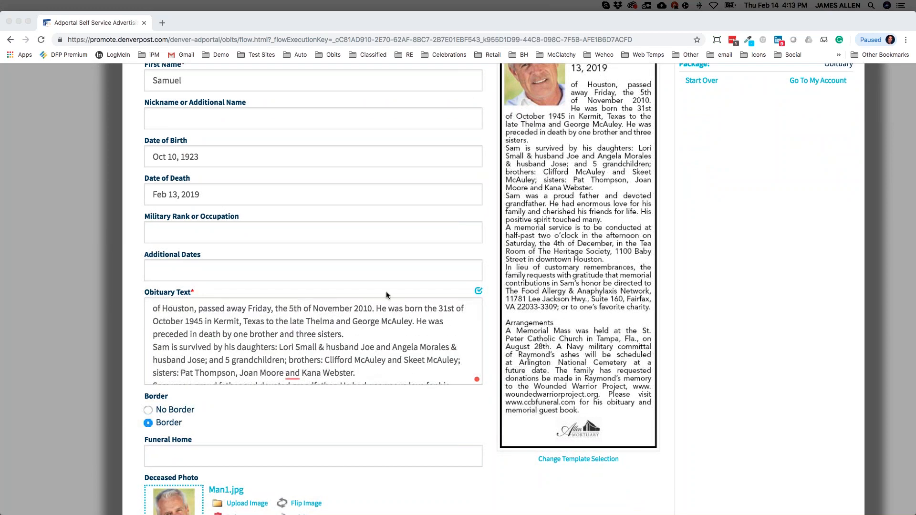
{"action": "scroll", "coordinate": [386, 291], "scroll_direction": "up", "scroll_amount": 4}
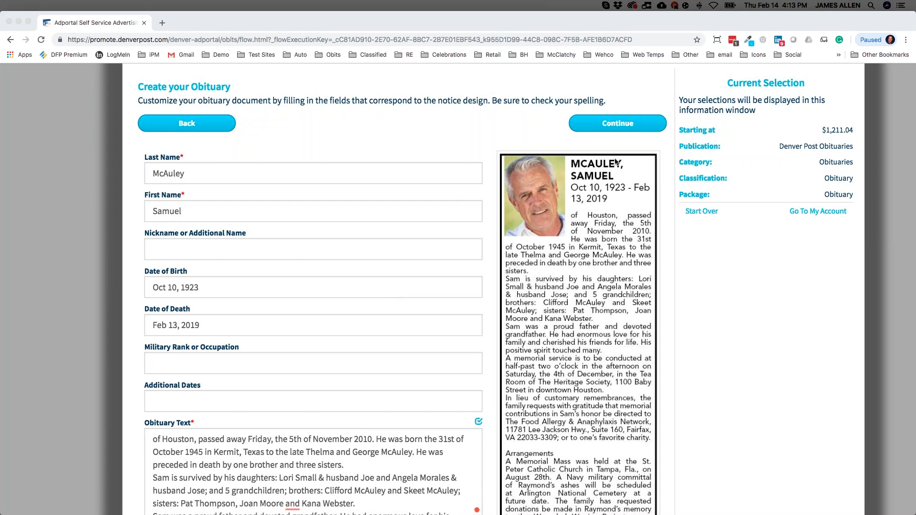
{"action": "triple_click", "coordinate": [834, 132]}
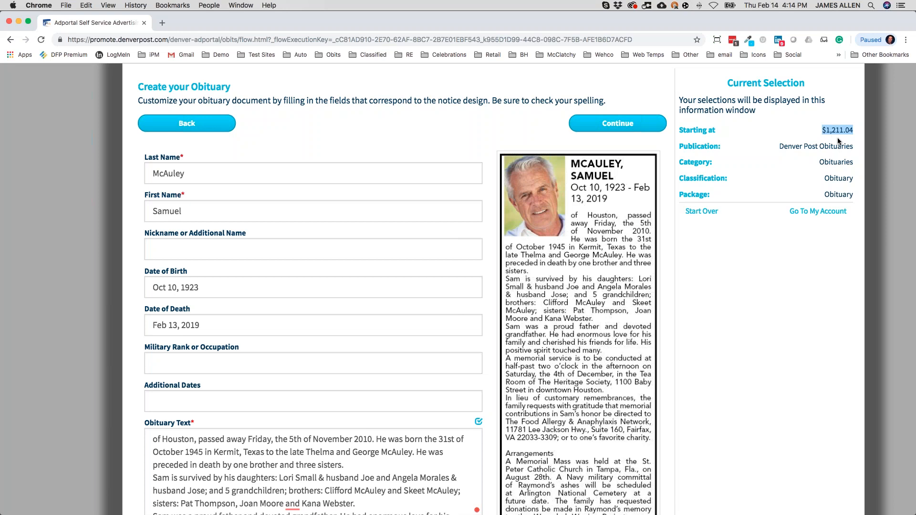
{"action": "left_click", "coordinate": [635, 131]}
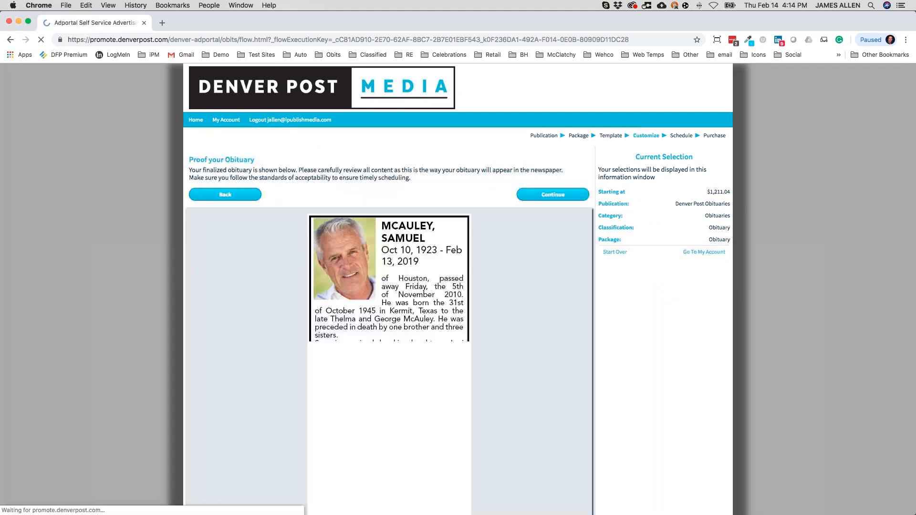
Launch Preview your Obituary from the proof page and move its window to mid-screen.
{"action": "scroll", "coordinate": [523, 287], "scroll_direction": "down", "scroll_amount": 5}
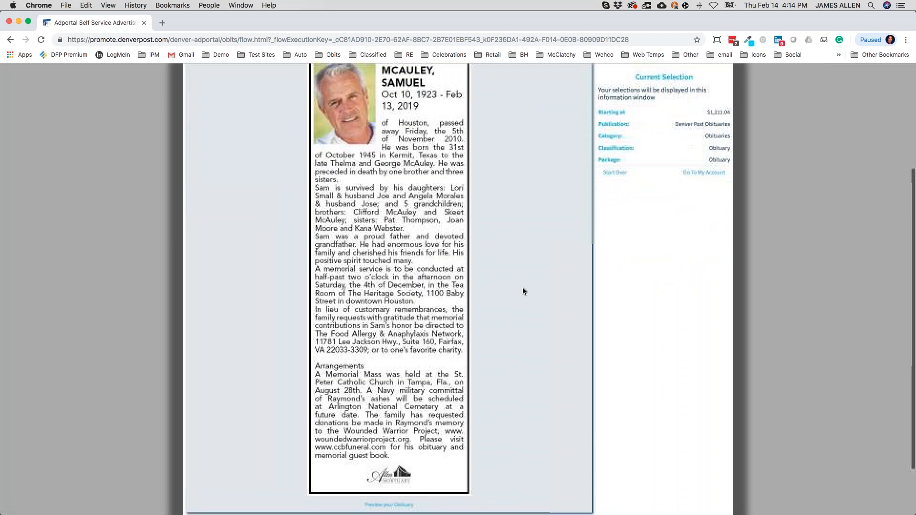
{"action": "scroll", "coordinate": [397, 446], "scroll_direction": "up", "scroll_amount": 5}
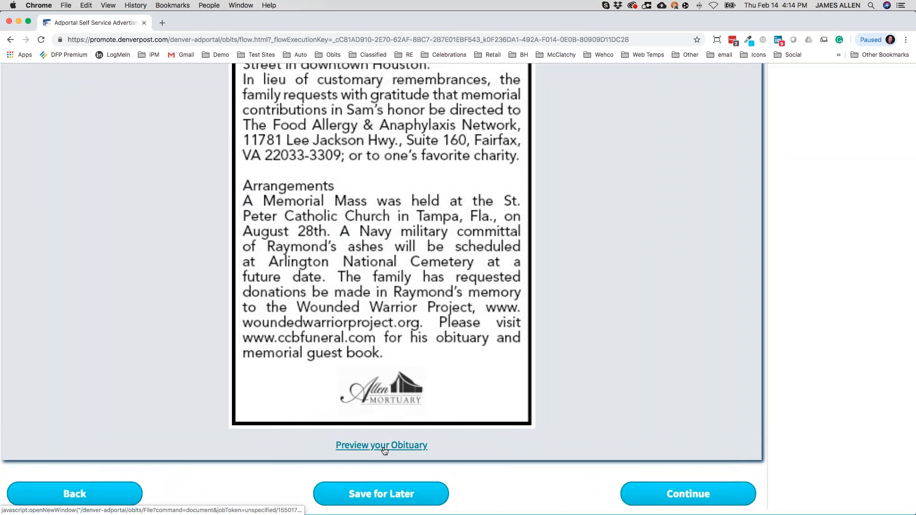
{"action": "left_click", "coordinate": [384, 448]}
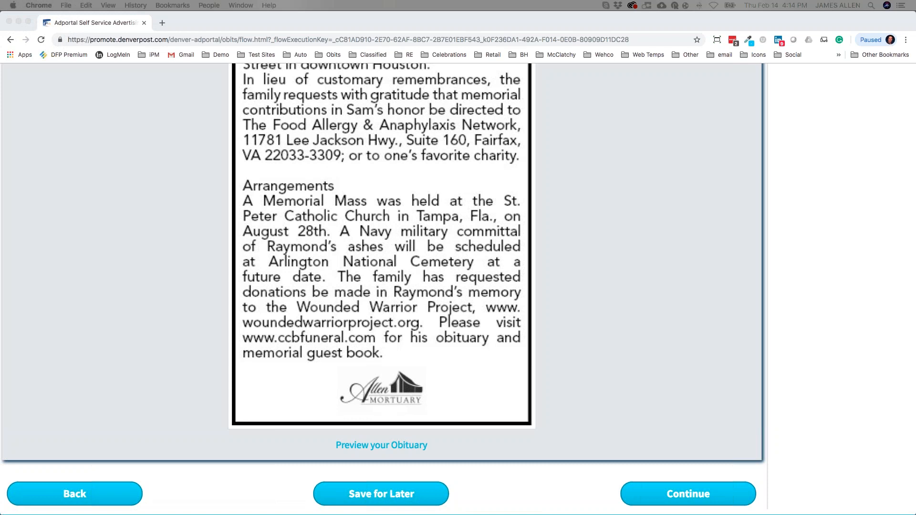
{"action": "left_click_drag", "start_coordinate": [915, 136], "coordinate": [494, 114]}
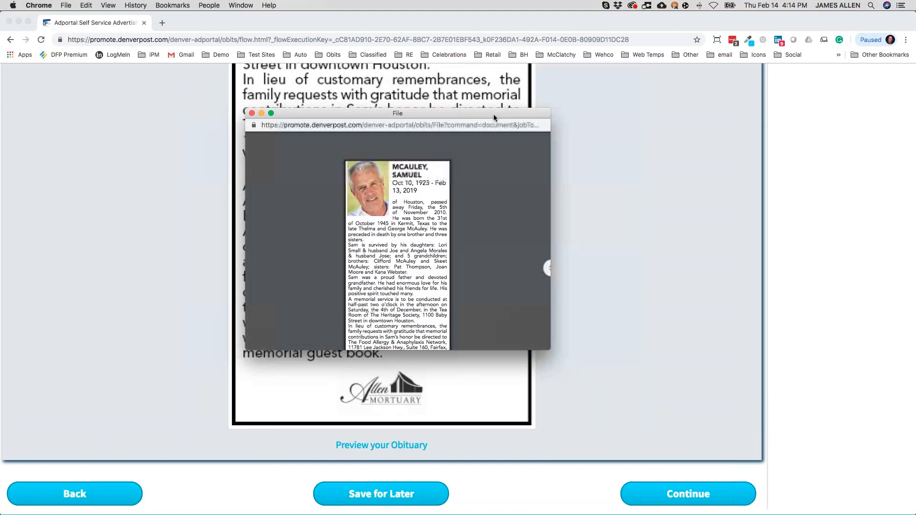
Maximize and zoom the PDF proof, read through it, then close the window.
{"action": "double_click", "coordinate": [494, 113]}
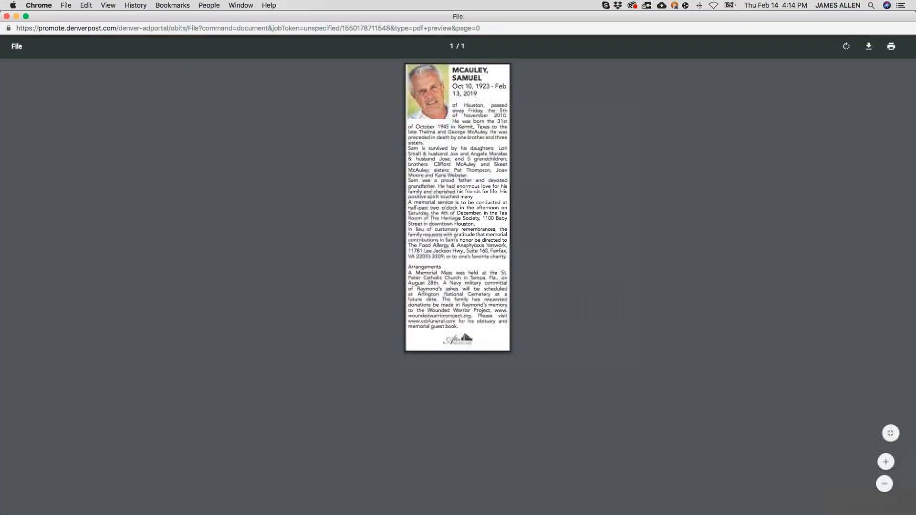
{"action": "key", "text": "super+equal"}
{"action": "key", "text": "super+equal"}
{"action": "key", "text": "super+equal"}
{"action": "key", "text": "super+equal"}
{"action": "key", "text": "super+equal"}
{"action": "key", "text": "super+equal"}
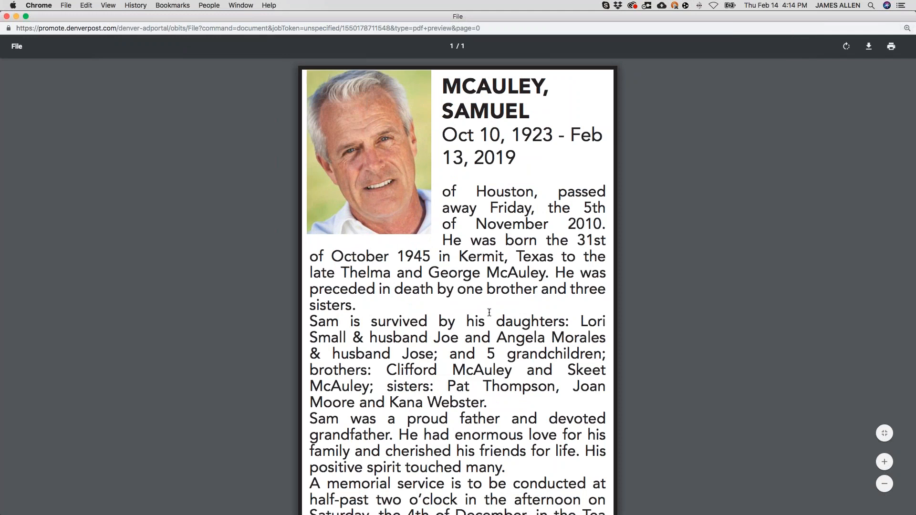
{"action": "scroll", "coordinate": [489, 312], "scroll_direction": "down", "scroll_amount": 5}
{"action": "scroll", "coordinate": [489, 312], "scroll_direction": "down", "scroll_amount": 5}
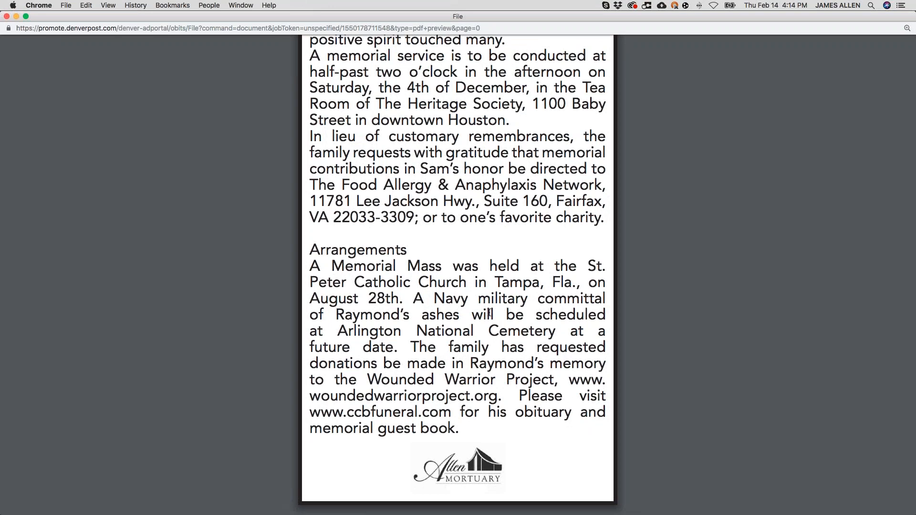
{"action": "scroll", "coordinate": [489, 313], "scroll_direction": "up", "scroll_amount": 10}
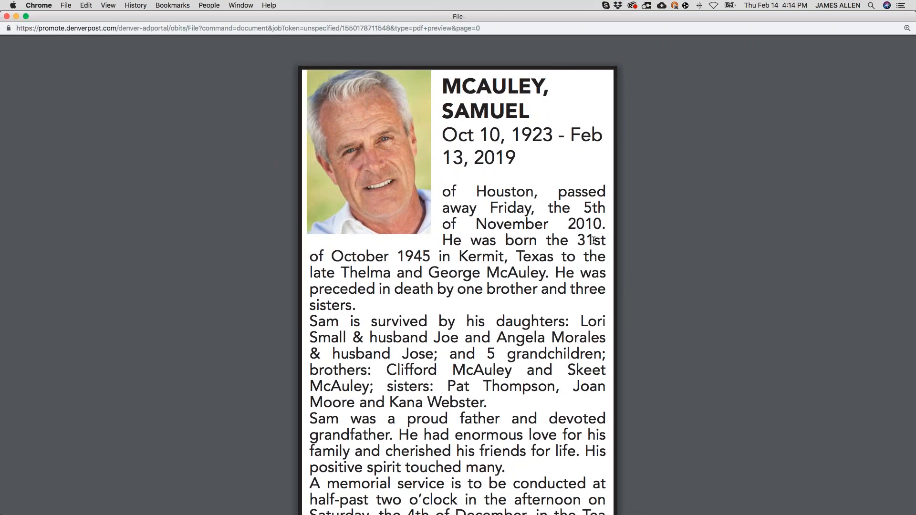
{"action": "left_click", "coordinate": [7, 17]}
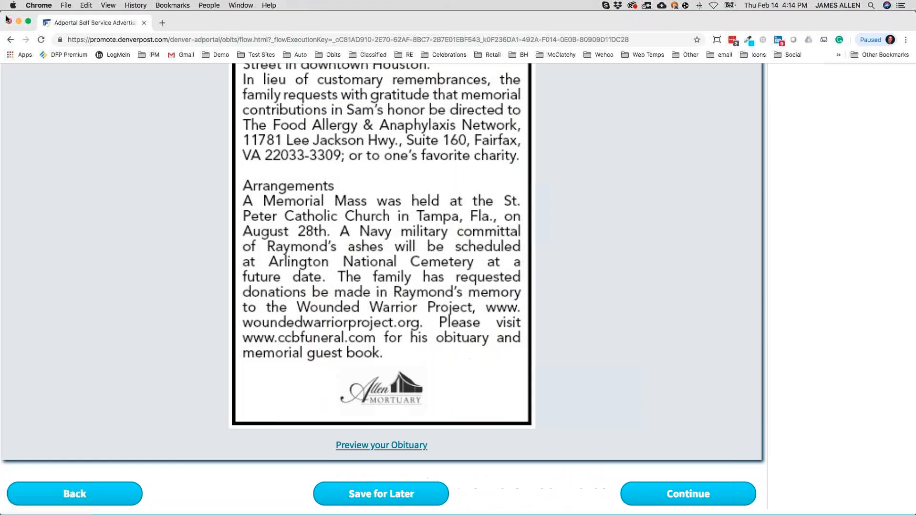
Accept the proof and continue to the February 2019 run-date calendar.
{"action": "scroll", "coordinate": [452, 208], "scroll_direction": "down", "scroll_amount": 5}
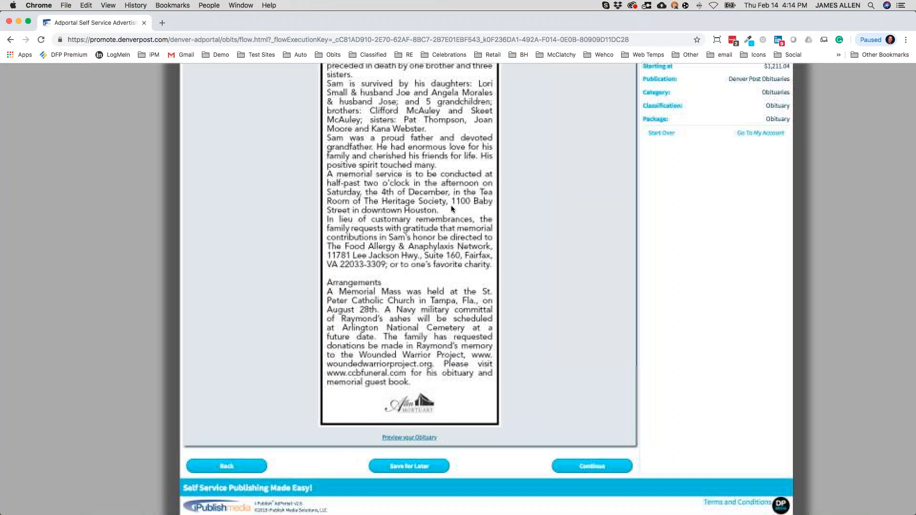
{"action": "scroll", "coordinate": [453, 209], "scroll_direction": "up", "scroll_amount": 2}
{"action": "scroll", "coordinate": [453, 208], "scroll_direction": "up", "scroll_amount": 5}
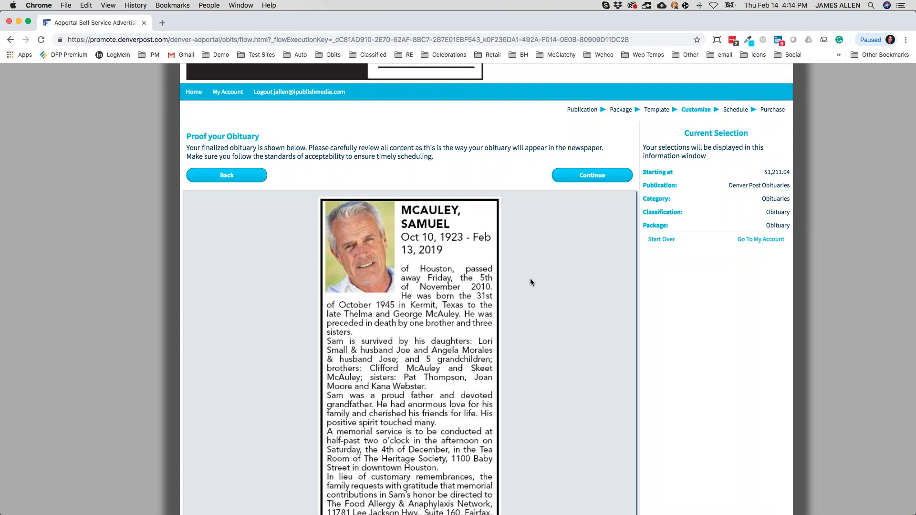
{"action": "left_click", "coordinate": [593, 179]}
{"action": "left_click", "coordinate": [593, 177]}
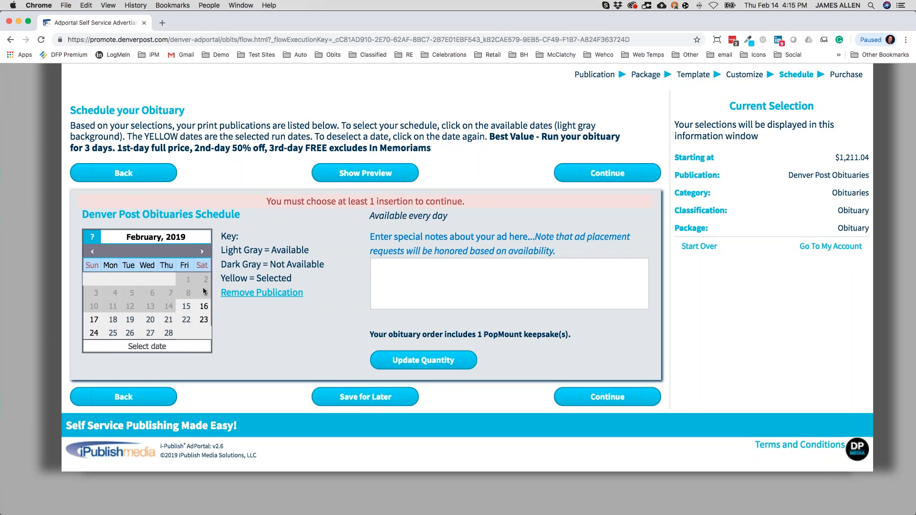
Set run dates Feb 17, 18 and 19 ($1,714.56), dropping Feb 15, and continue to Search Fields.
{"action": "left_click", "coordinate": [186, 308]}
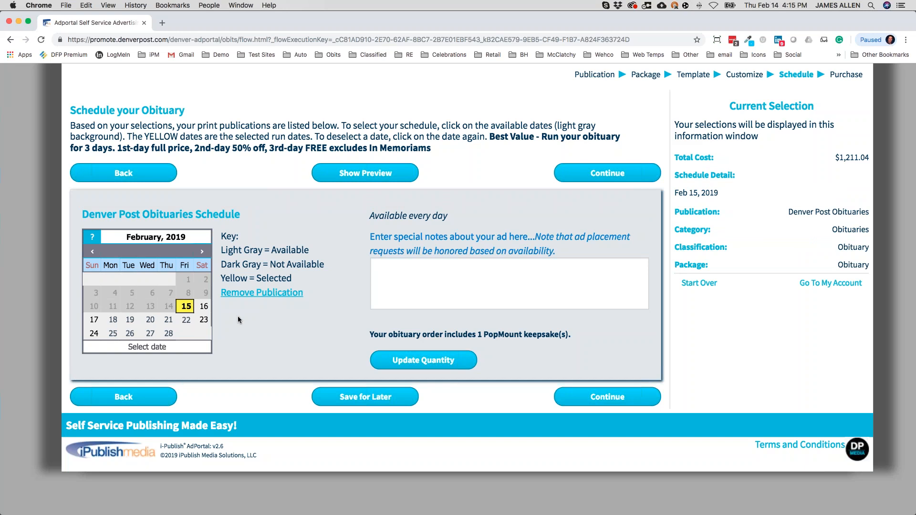
{"action": "left_click", "coordinate": [96, 319]}
{"action": "left_click", "coordinate": [186, 306]}
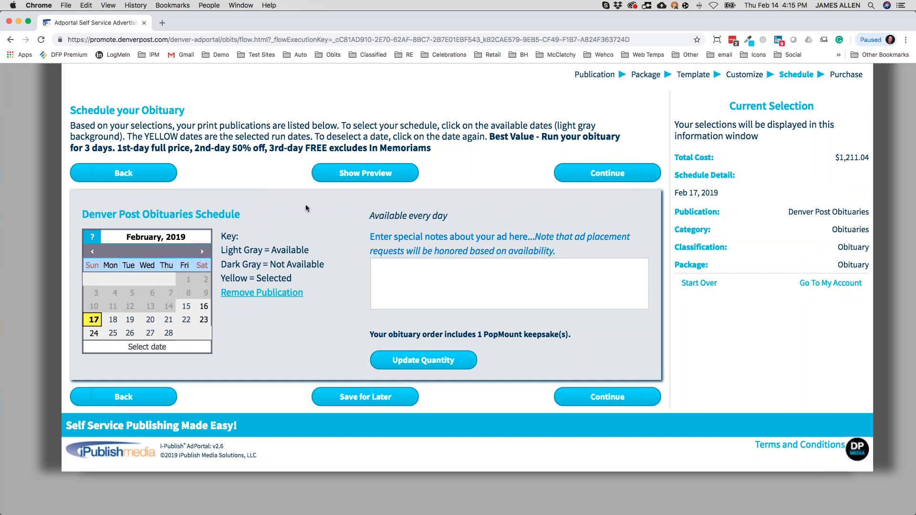
{"action": "scroll", "coordinate": [127, 151], "scroll_direction": "up", "scroll_amount": 3}
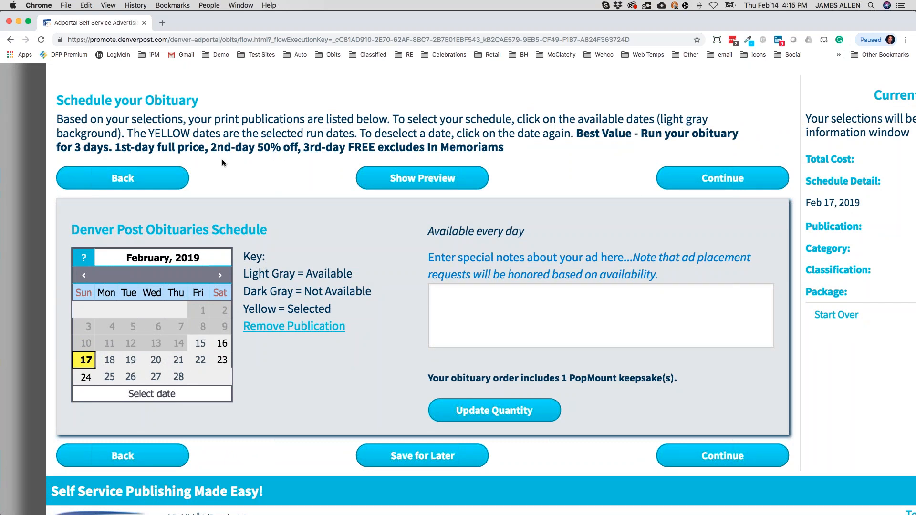
{"action": "left_click", "coordinate": [115, 360]}
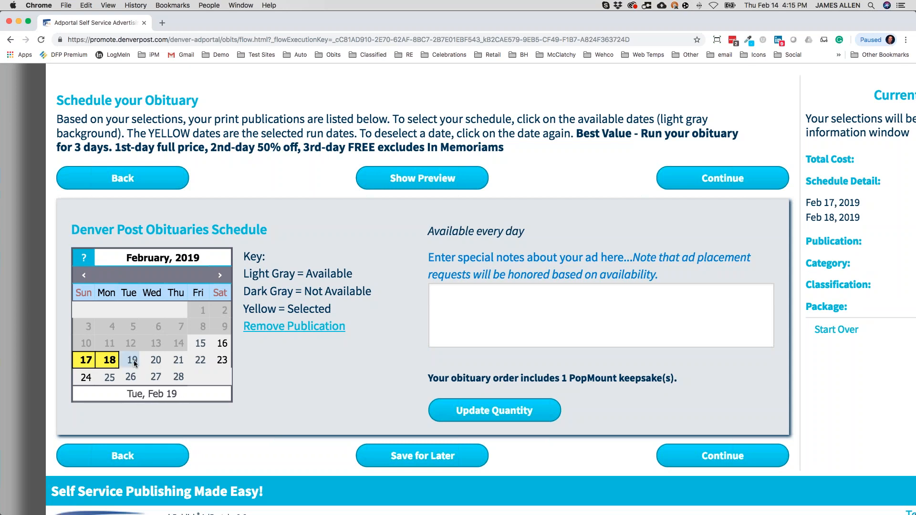
{"action": "left_click", "coordinate": [131, 361]}
{"action": "key", "text": "super+minus"}
{"action": "key", "text": "super+minus"}
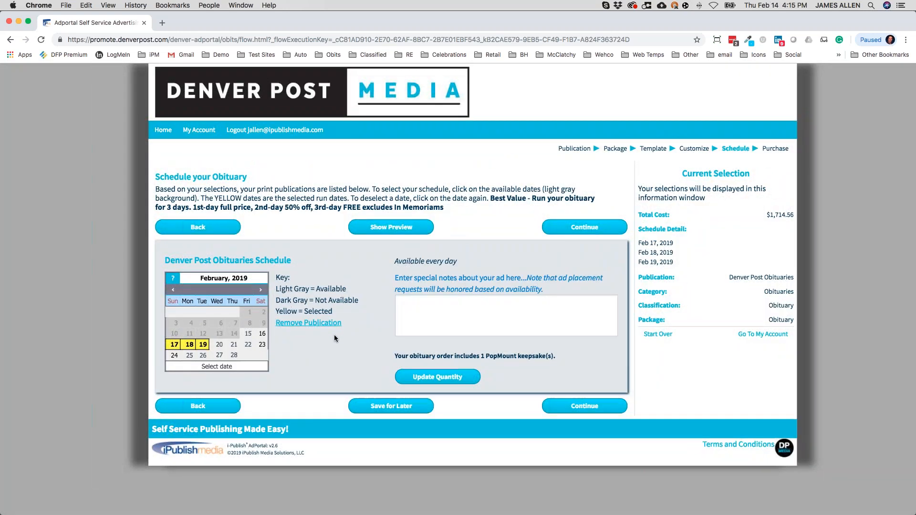
{"action": "key", "text": "super+plus"}
{"action": "key", "text": "super+plus"}
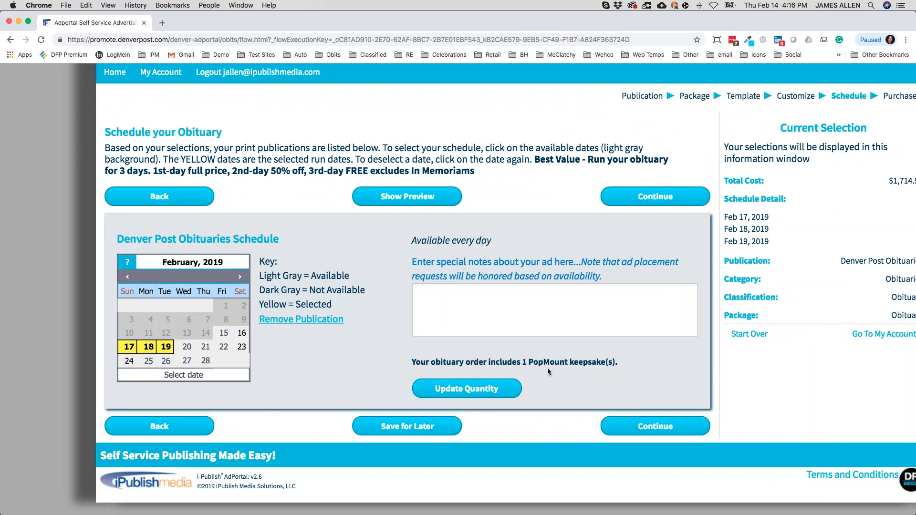
{"action": "left_click", "coordinate": [631, 427]}
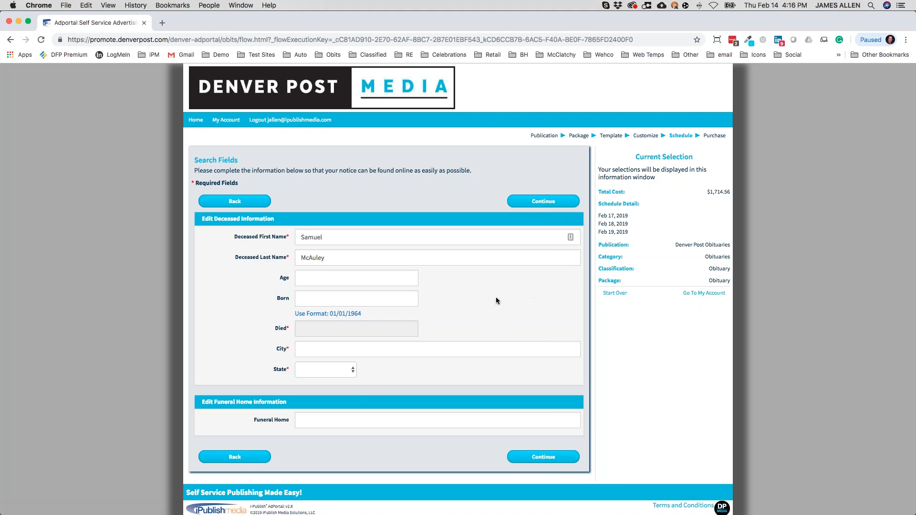
Set the date of death to 02/11/2019 and the city to Denver.
{"action": "left_click", "coordinate": [376, 329]}
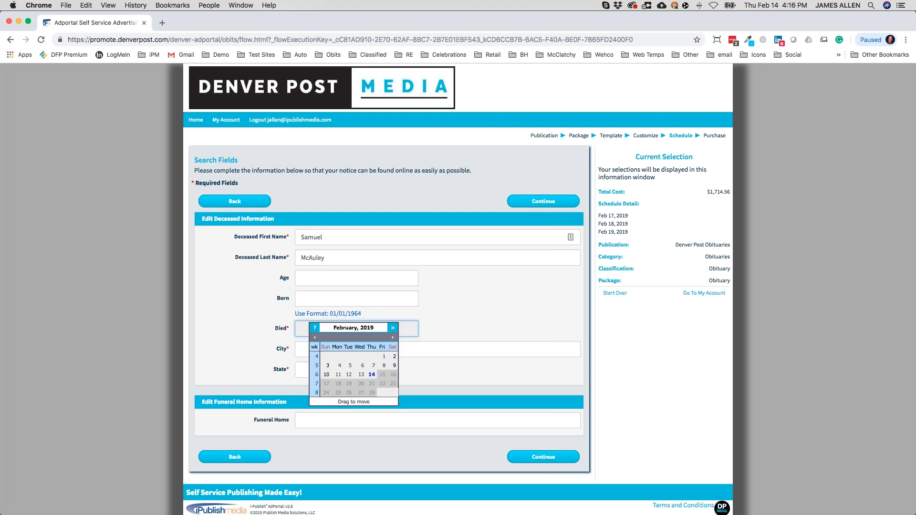
{"action": "left_click", "coordinate": [338, 375]}
{"action": "left_click", "coordinate": [310, 349]}
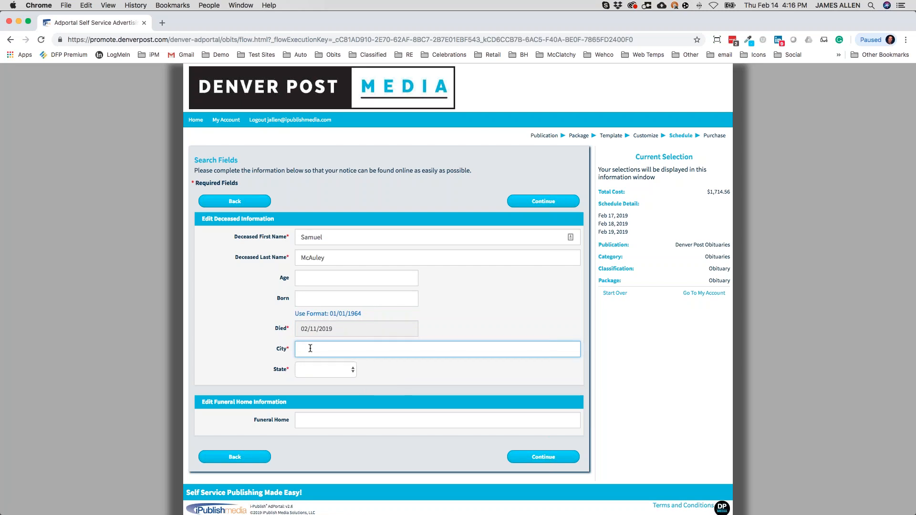
{"action": "type", "text": "Denver"}
{"action": "key", "text": "Tab"}
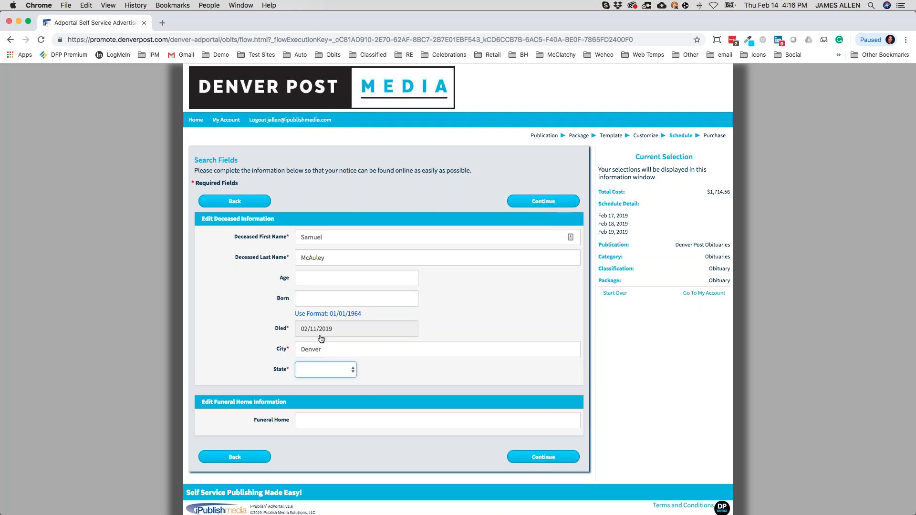
Choose CO as the state and enter Allen Mortuary as the funeral home.
{"action": "left_click", "coordinate": [357, 371]}
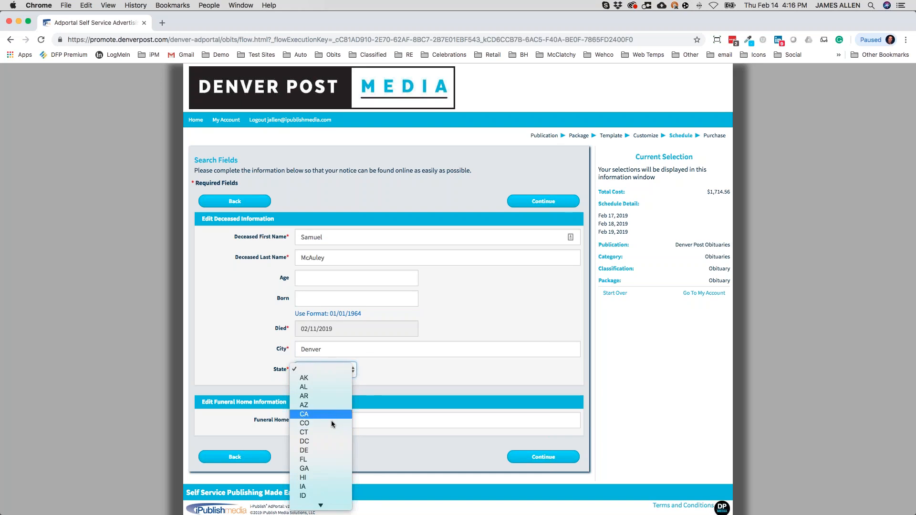
{"action": "left_click", "coordinate": [319, 423]}
{"action": "left_click", "coordinate": [319, 422]}
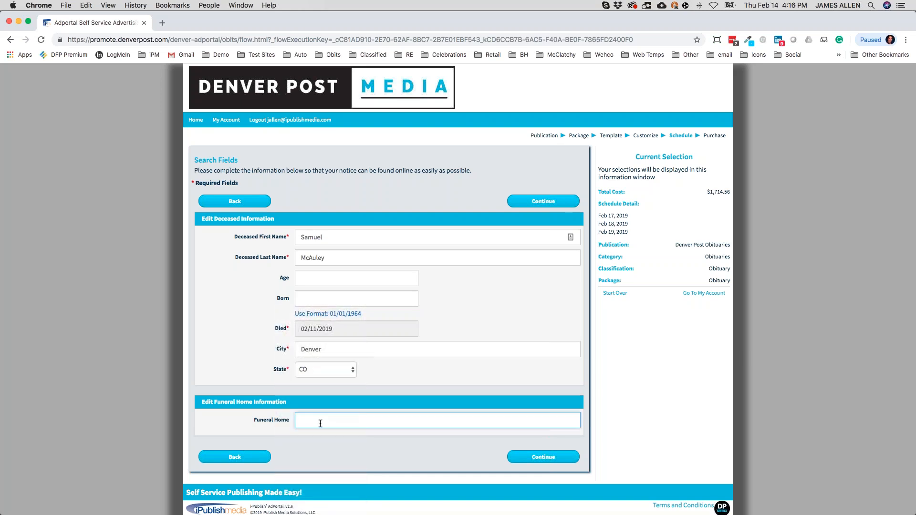
{"action": "type", "text": "Allen Mu"}
{"action": "type", "text": "rtuary"}
{"action": "key", "text": "Tab"}
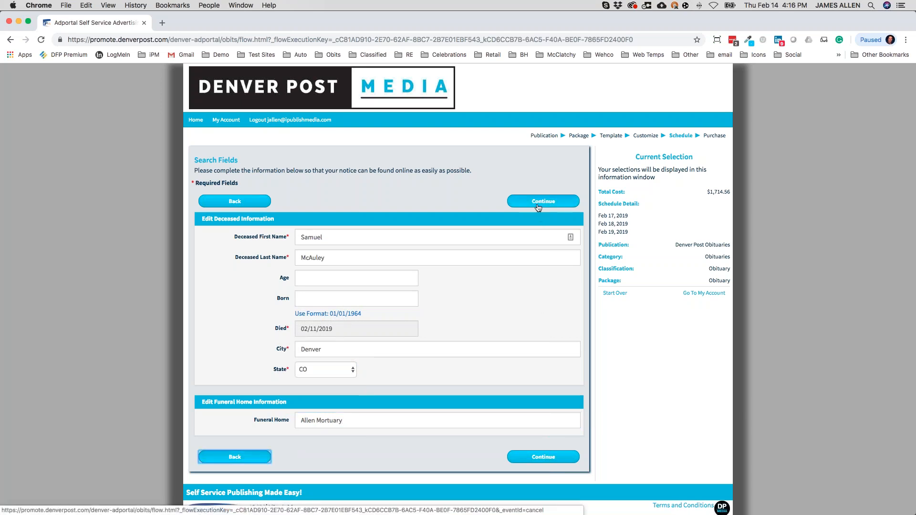
{"action": "scroll", "coordinate": [537, 207], "scroll_direction": "up", "scroll_amount": 5}
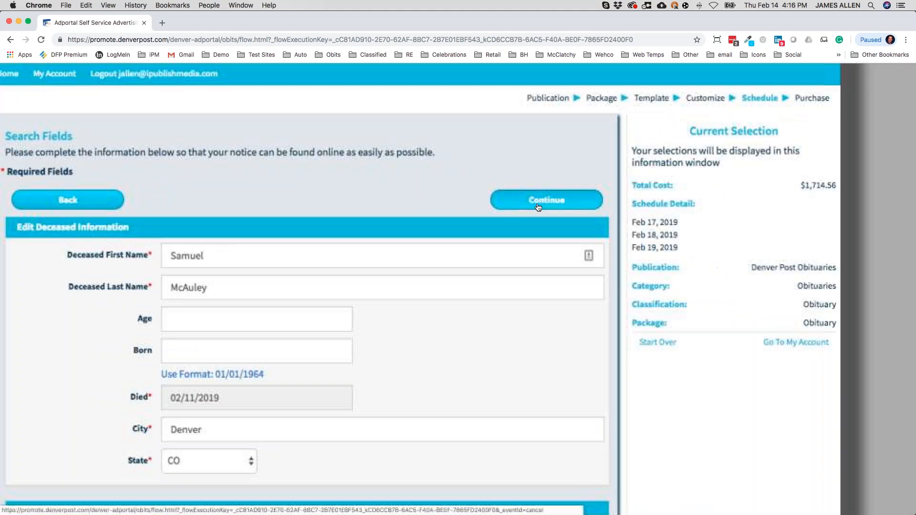
Continue to the review of the $1,714.56 Feb 17–19 order and proceed to purchase.
{"action": "left_click", "coordinate": [560, 203]}
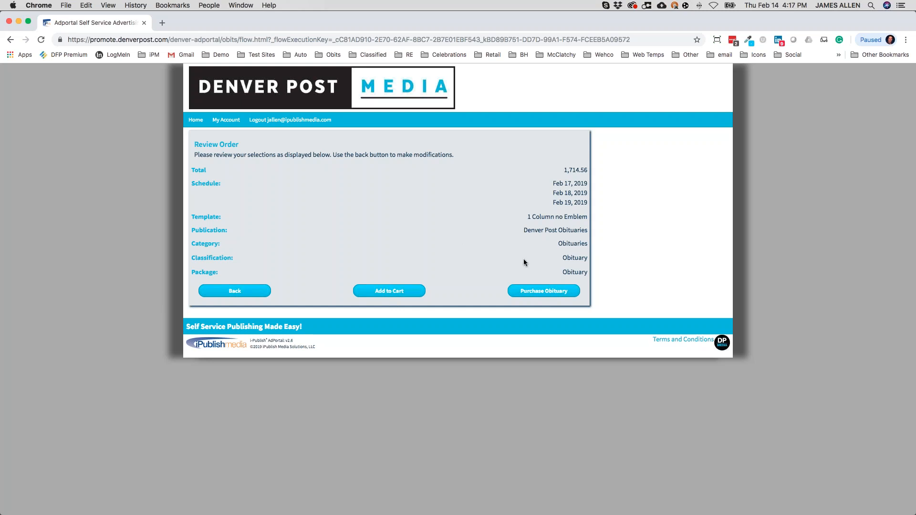
{"action": "left_click", "coordinate": [543, 297]}
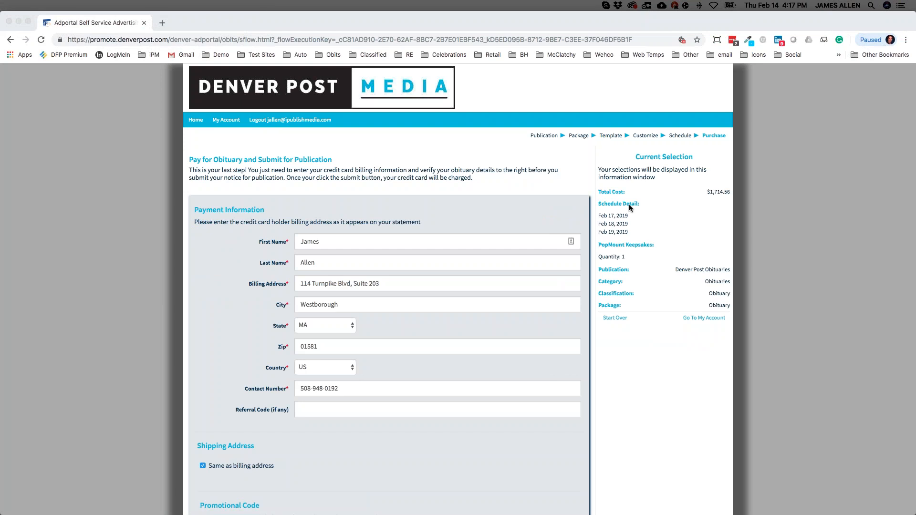
{"action": "scroll", "coordinate": [563, 286], "scroll_direction": "down", "scroll_amount": 3}
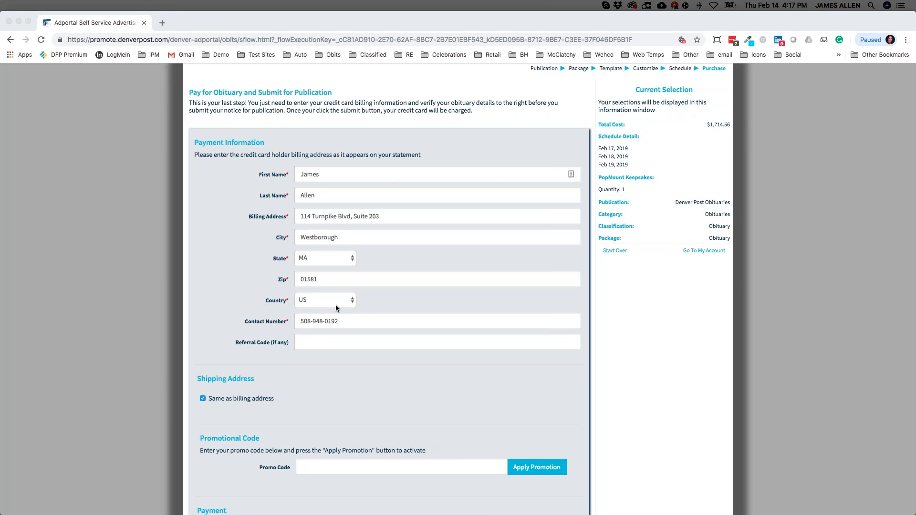
{"action": "scroll", "coordinate": [336, 305], "scroll_direction": "down", "scroll_amount": 5}
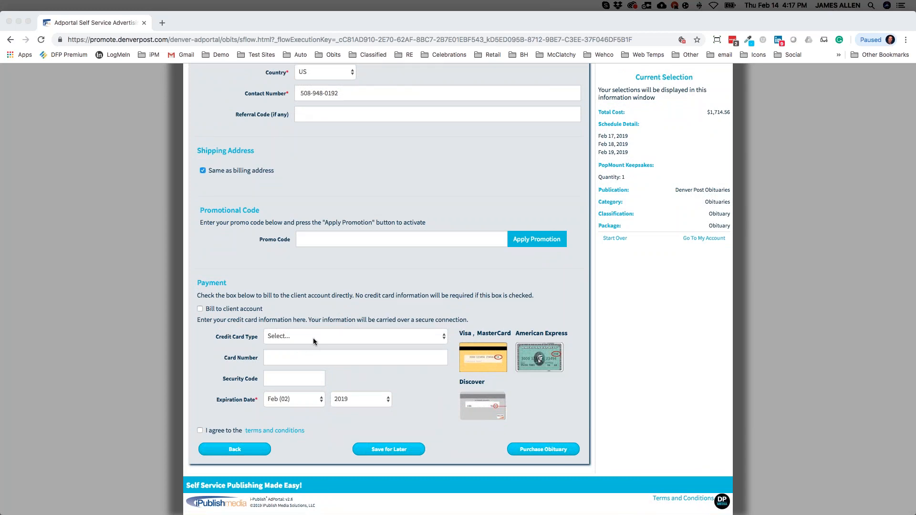
{"action": "scroll", "coordinate": [349, 408], "scroll_direction": "up", "scroll_amount": 5}
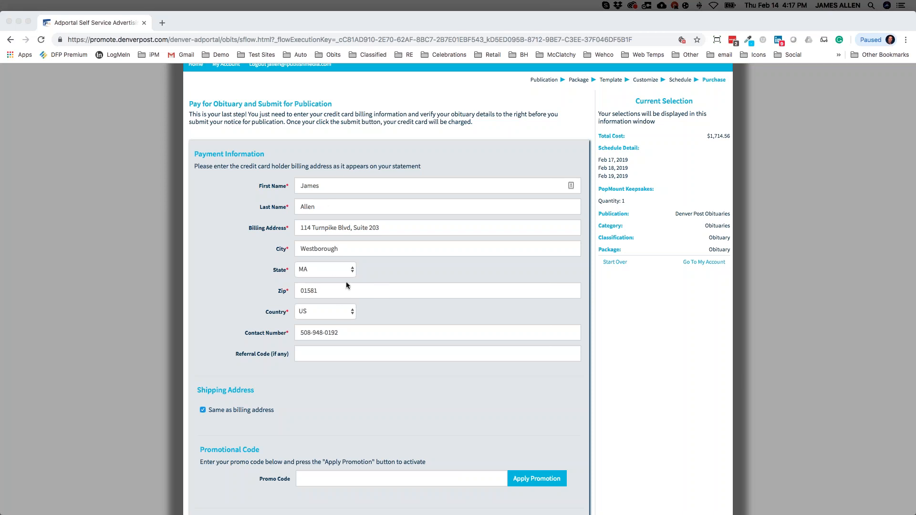
{"action": "scroll", "coordinate": [346, 283], "scroll_direction": "down", "scroll_amount": 5}
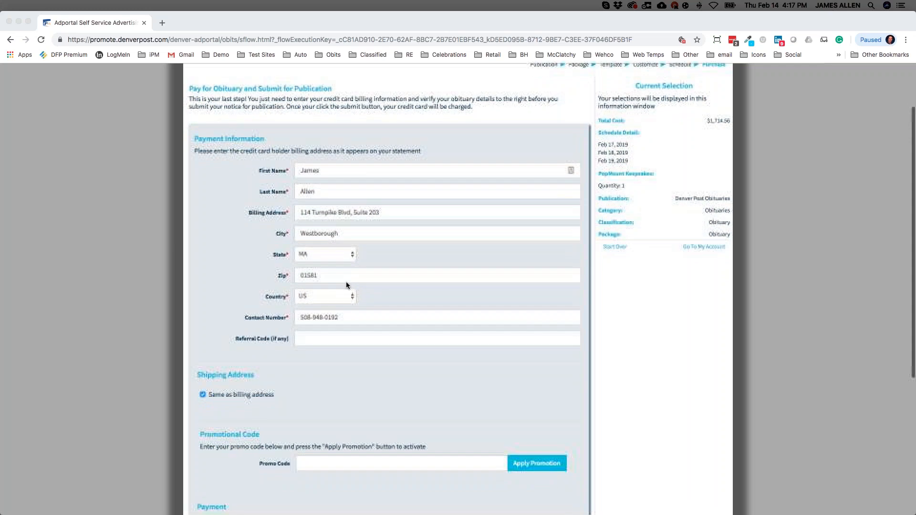
{"action": "left_click", "coordinate": [204, 230]}
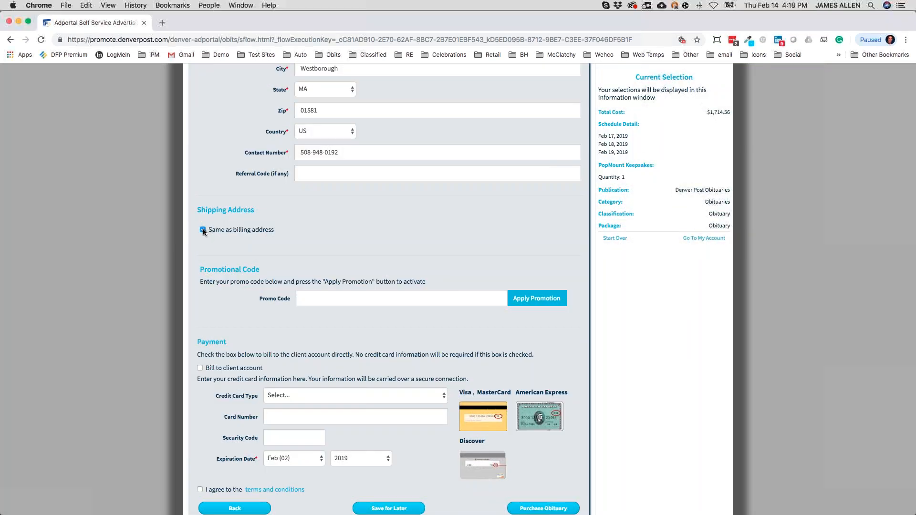
Try a separate shipping address, then revert to shipping to the billing address.
{"action": "left_click", "coordinate": [203, 229]}
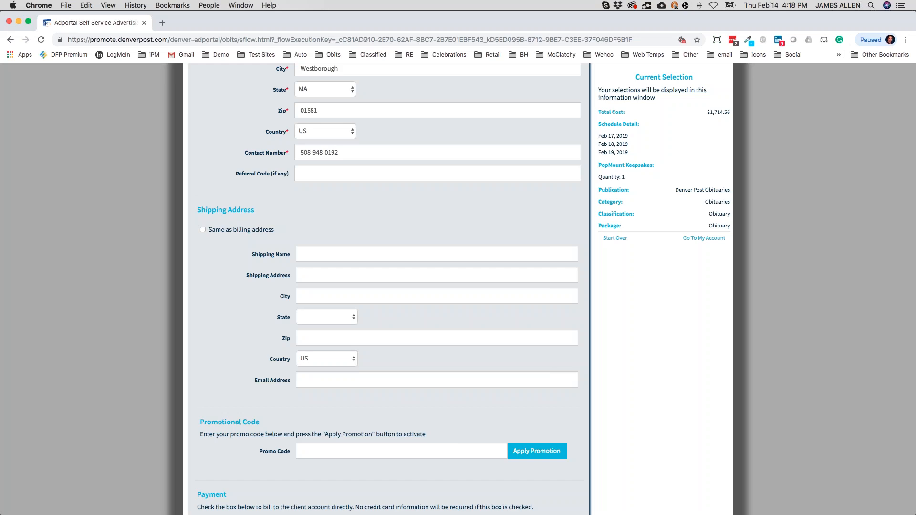
{"action": "scroll", "coordinate": [334, 257], "scroll_direction": "down", "scroll_amount": 1}
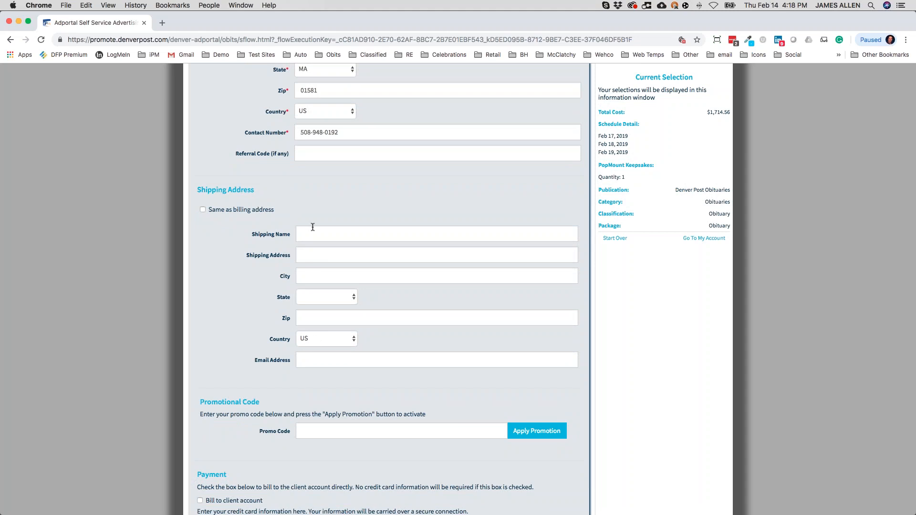
{"action": "left_click", "coordinate": [202, 210]}
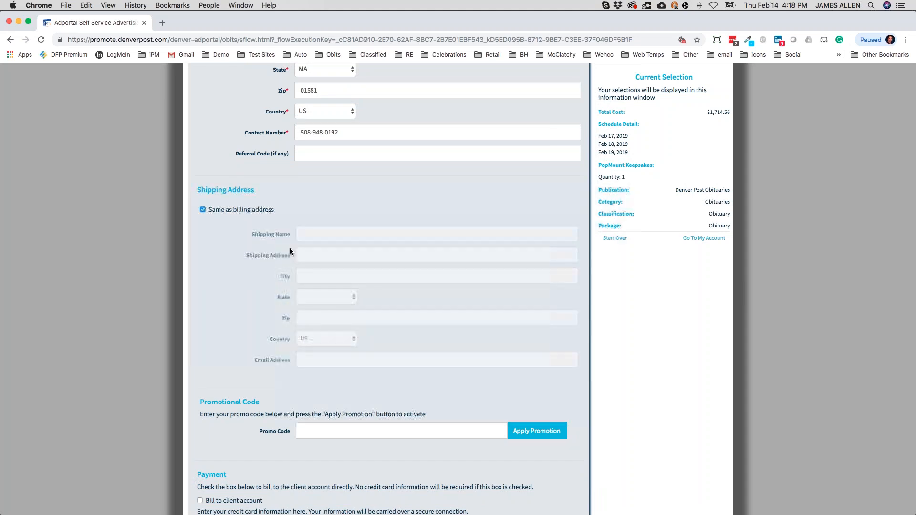
{"action": "scroll", "coordinate": [290, 248], "scroll_direction": "down", "scroll_amount": 2}
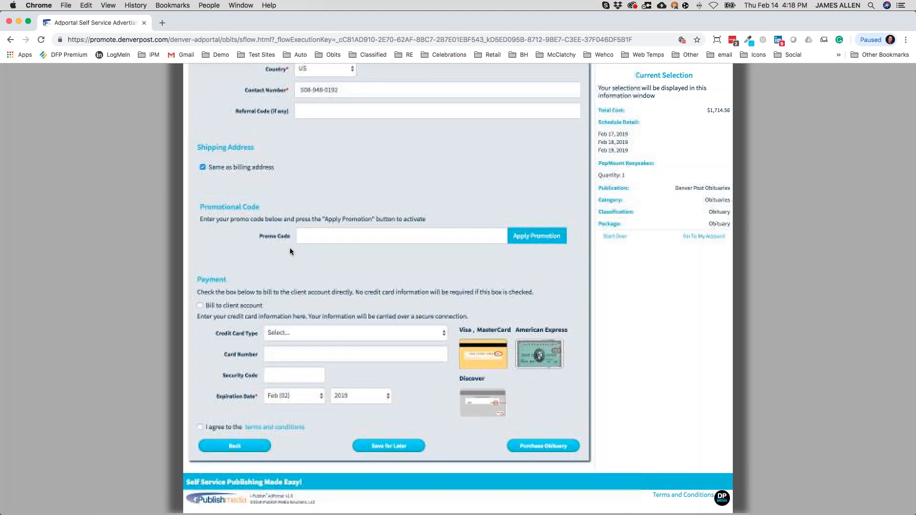
Bill the order to the client account, accept the terms, and purchase the obituary.
{"action": "left_click", "coordinate": [200, 307]}
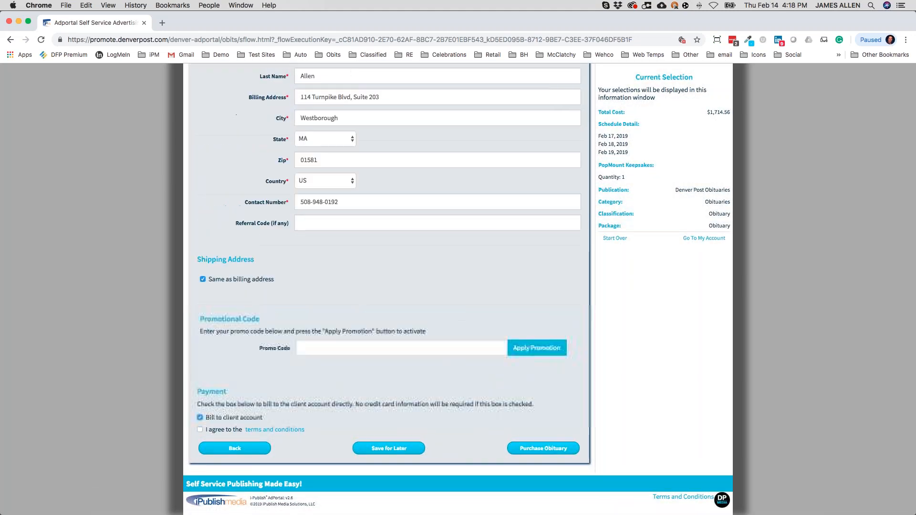
{"action": "left_click", "coordinate": [201, 431]}
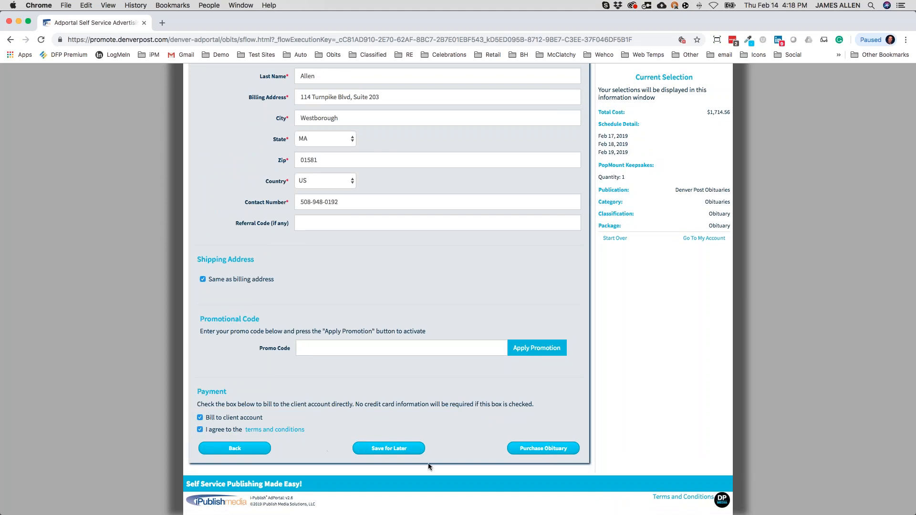
{"action": "left_click", "coordinate": [537, 450]}
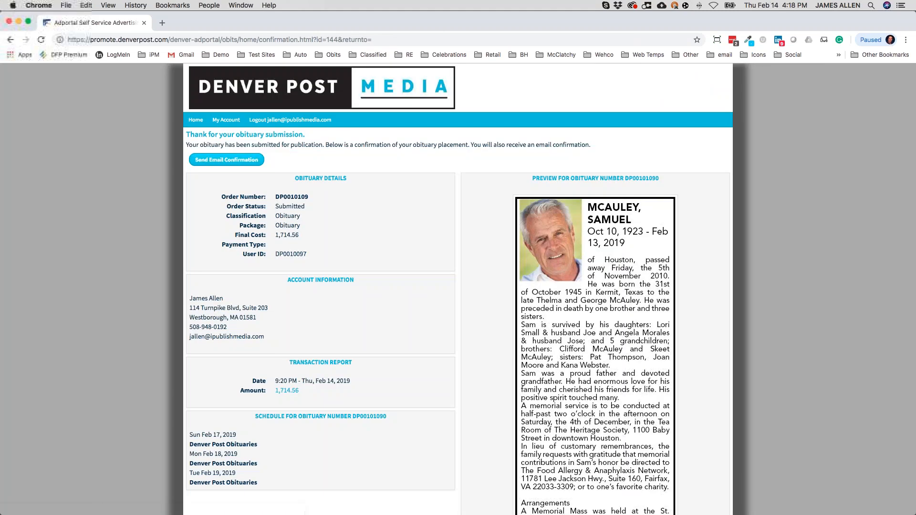
Scroll the confirmation page and select the new obituary's order number.
{"action": "scroll", "coordinate": [504, 393], "scroll_direction": "down", "scroll_amount": 3}
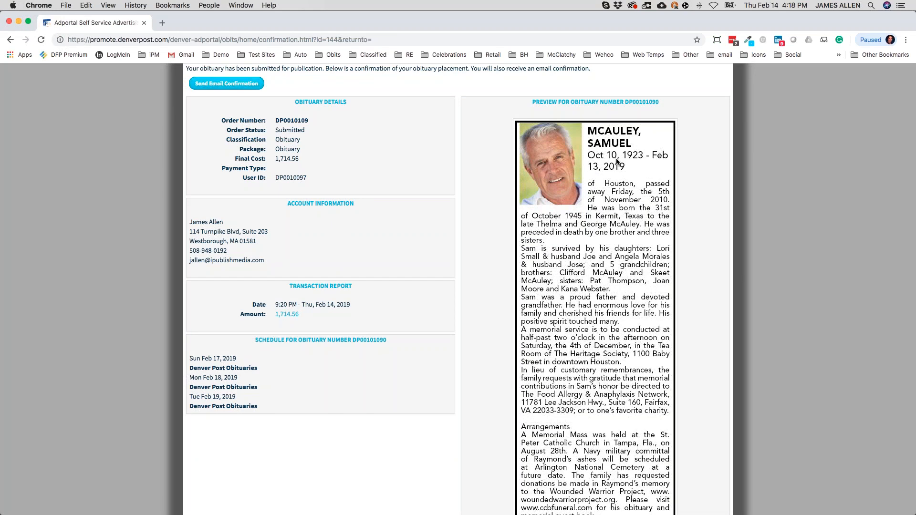
{"action": "double_click", "coordinate": [296, 120]}
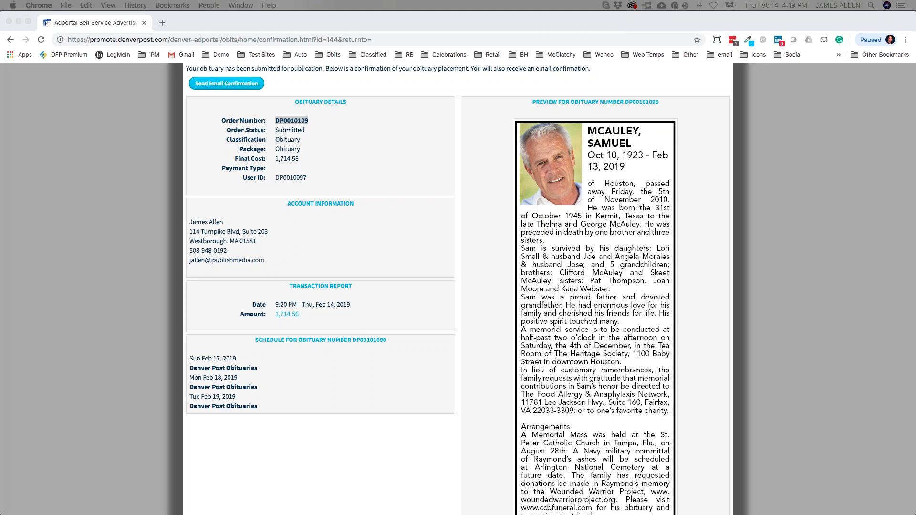
{"action": "left_click_drag", "start_coordinate": [915, 80], "coordinate": [512, 26]}
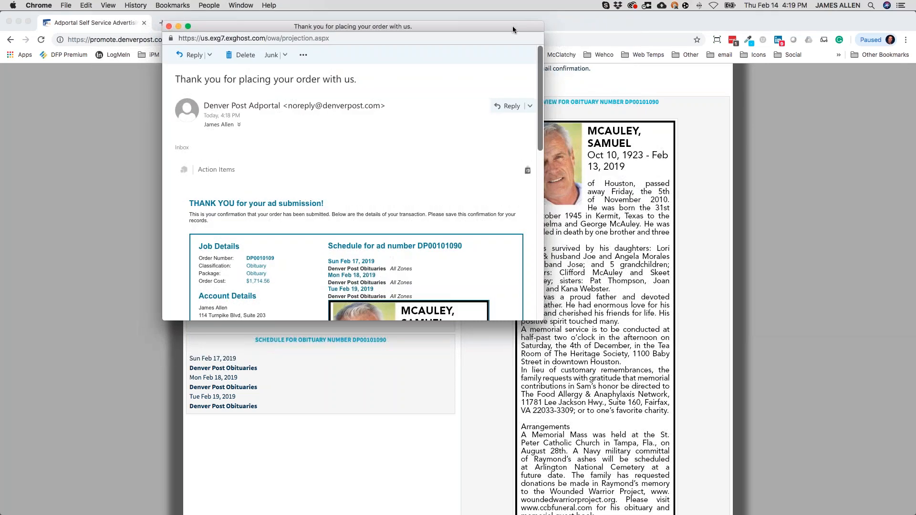
{"action": "double_click", "coordinate": [512, 26]}
{"action": "scroll", "coordinate": [535, 194], "scroll_direction": "down", "scroll_amount": 5}
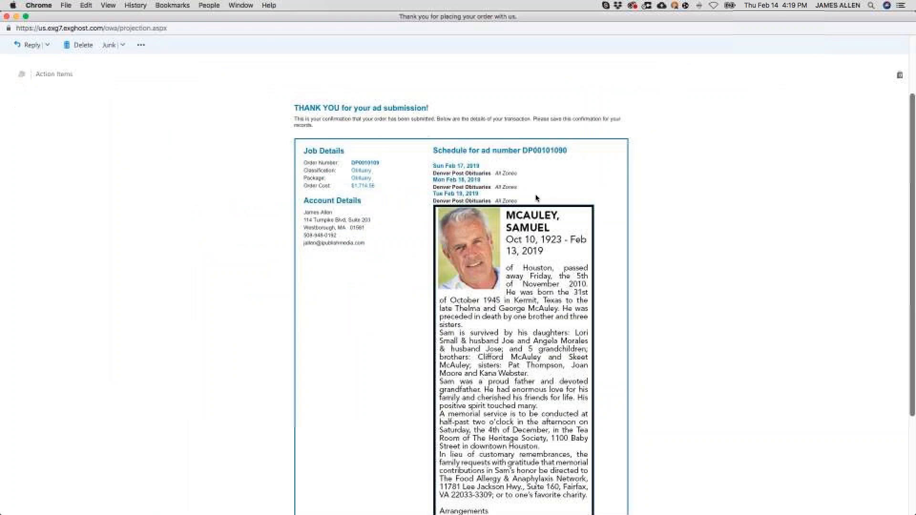
{"action": "scroll", "coordinate": [461, 286], "scroll_direction": "up", "scroll_amount": 2}
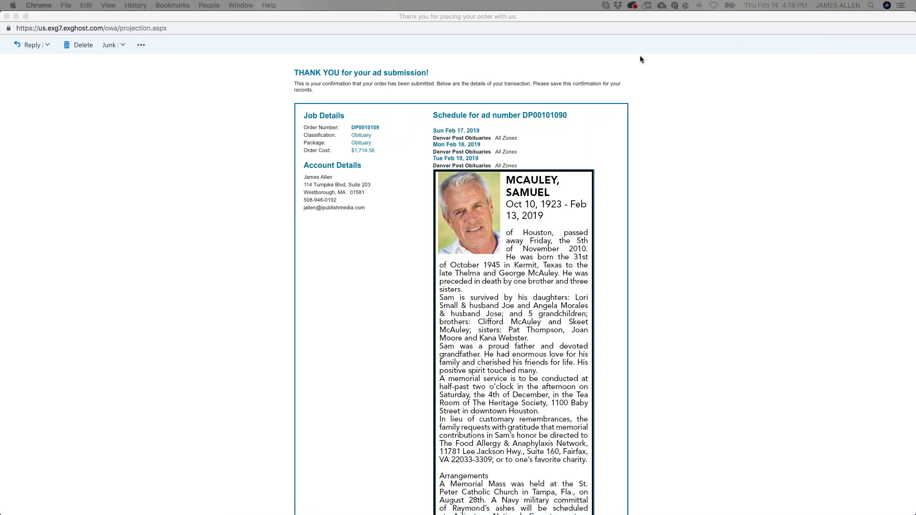
{"action": "left_click", "coordinate": [6, 17]}
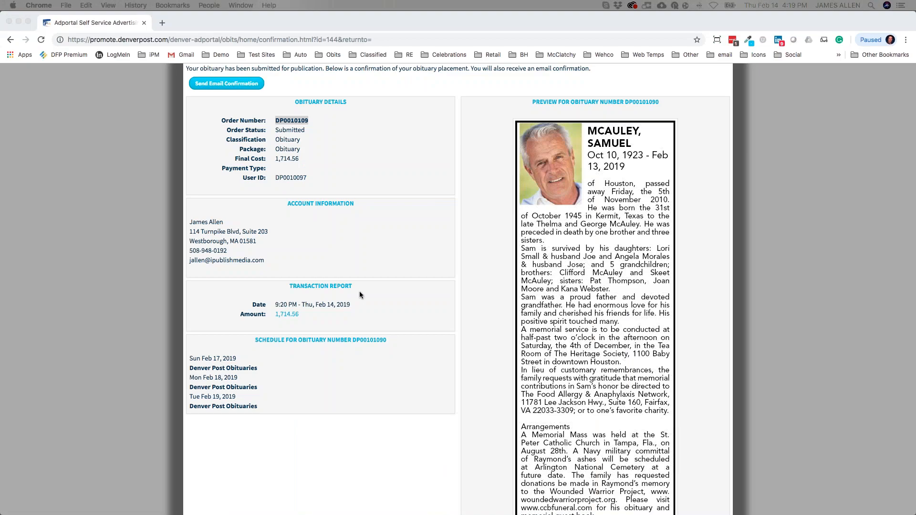
Go to the My Account dashboard and scroll to the Feb 15 and Feb 17 future obituaries.
{"action": "scroll", "coordinate": [360, 295], "scroll_direction": "up", "scroll_amount": 4}
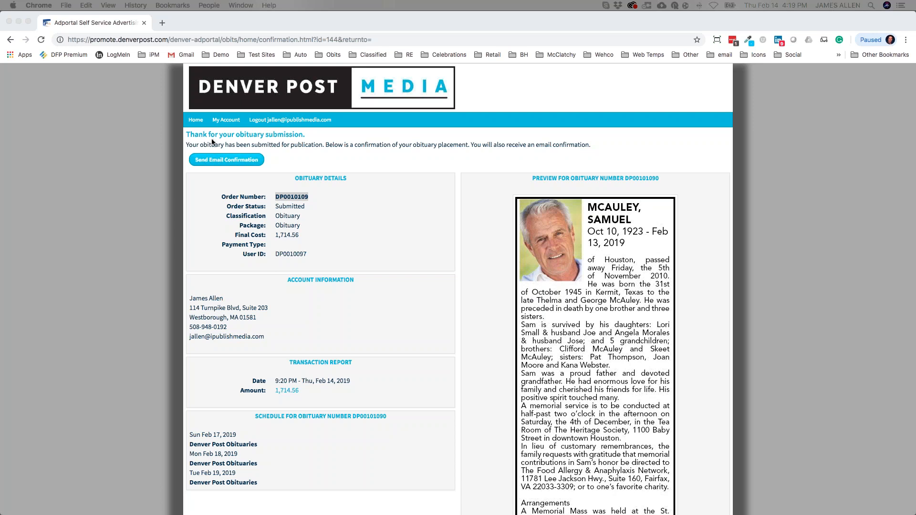
{"action": "left_click", "coordinate": [227, 121]}
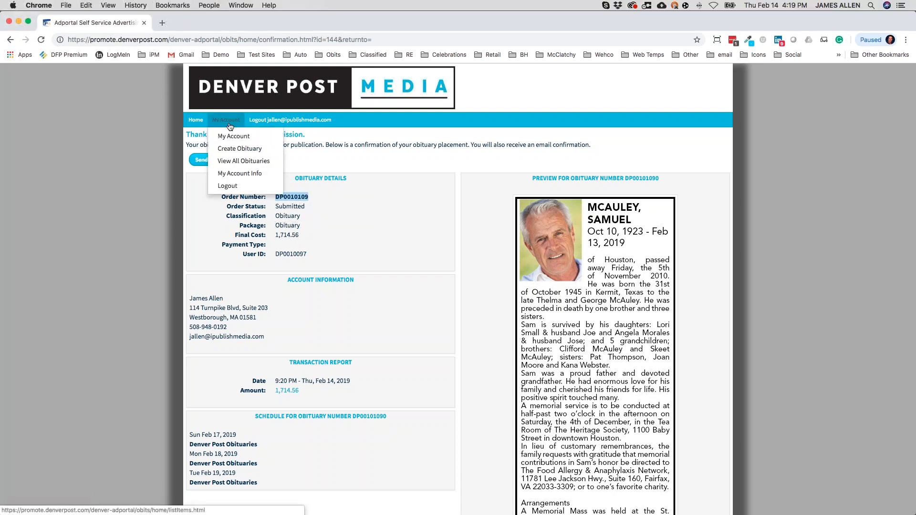
{"action": "left_click", "coordinate": [230, 138]}
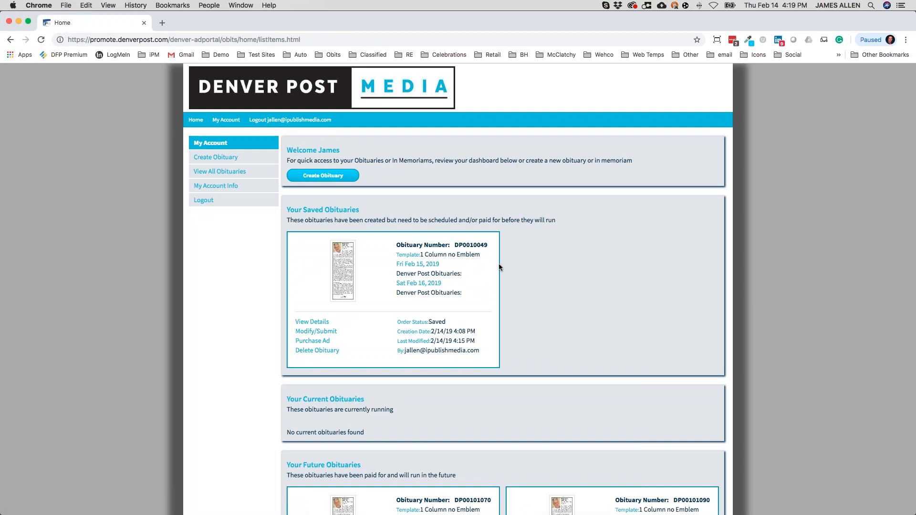
{"action": "scroll", "coordinate": [482, 271], "scroll_direction": "up", "scroll_amount": 3}
{"action": "scroll", "coordinate": [555, 314], "scroll_direction": "up", "scroll_amount": 2}
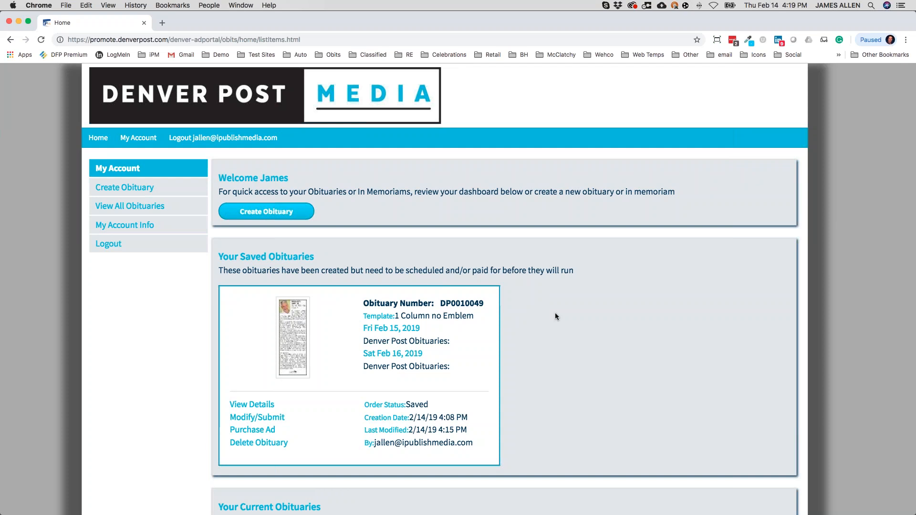
{"action": "scroll", "coordinate": [555, 313], "scroll_direction": "down", "scroll_amount": 3}
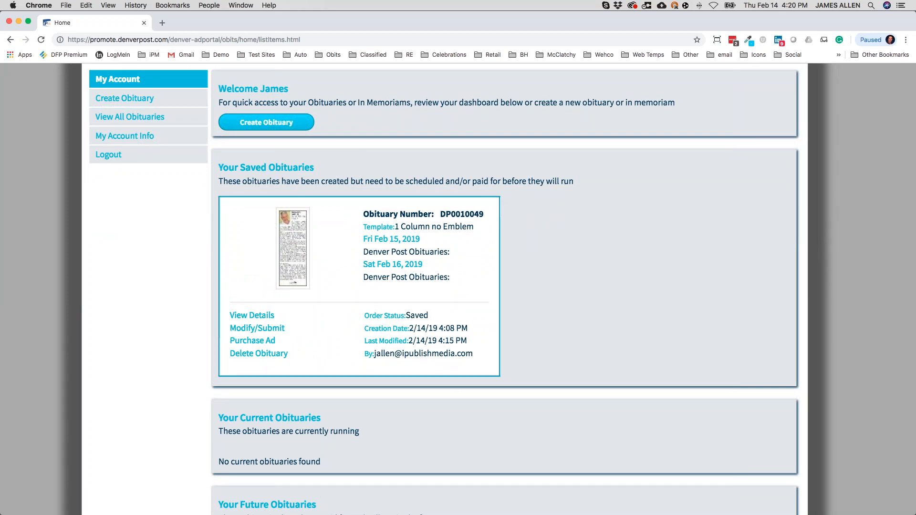
{"action": "scroll", "coordinate": [633, 329], "scroll_direction": "down", "scroll_amount": 5}
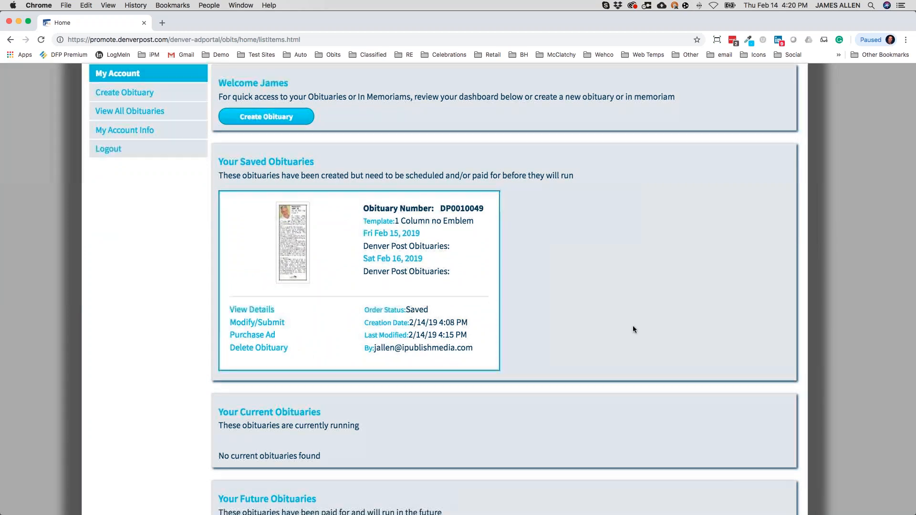
{"action": "triple_click", "coordinate": [285, 250]}
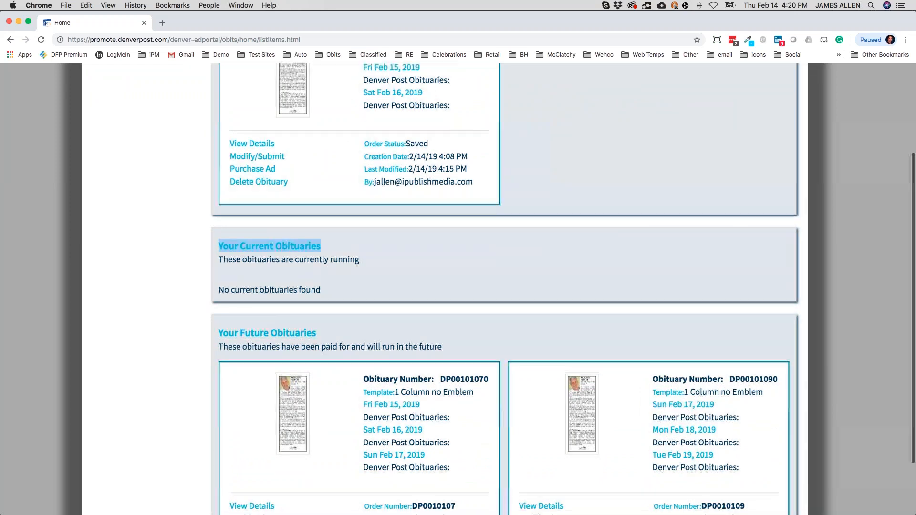
{"action": "scroll", "coordinate": [325, 305], "scroll_direction": "down", "scroll_amount": 5}
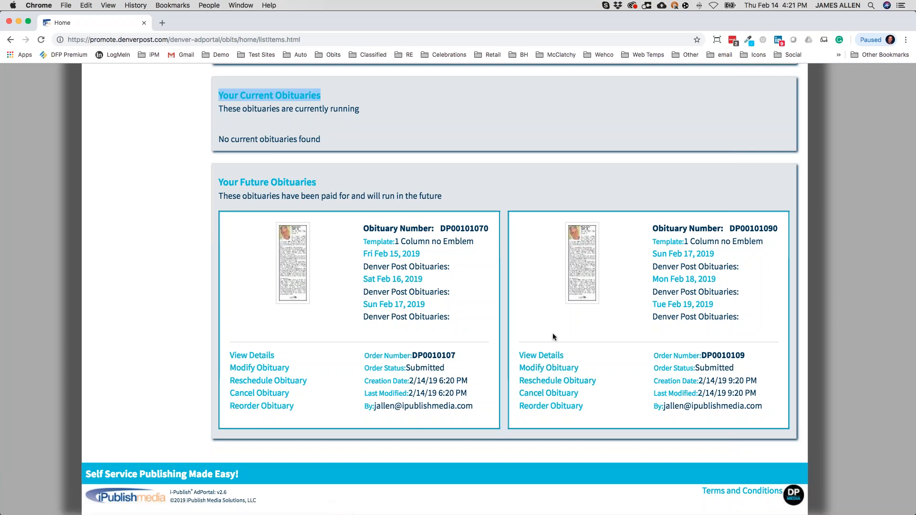
Modify the Feb 17–19 obituary and review its prefilled name, dates and text.
{"action": "left_click", "coordinate": [551, 371]}
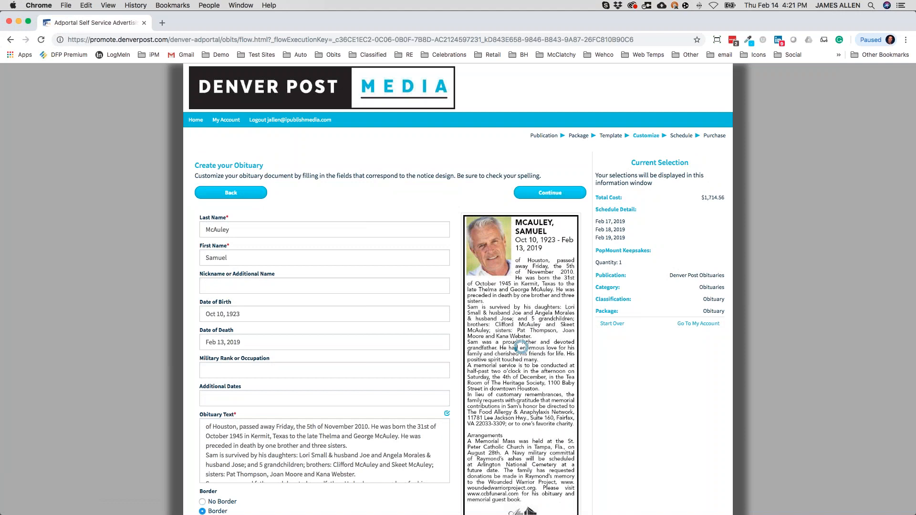
{"action": "scroll", "coordinate": [379, 361], "scroll_direction": "up", "scroll_amount": 3}
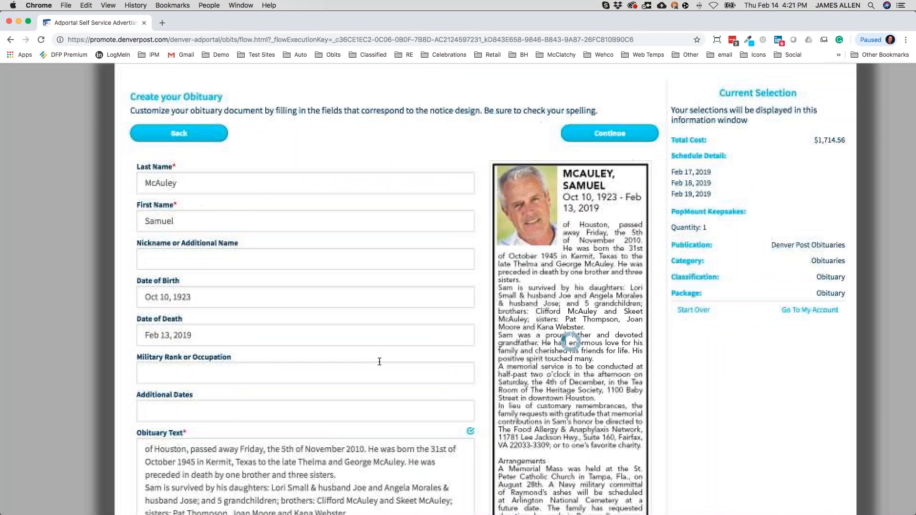
{"action": "scroll", "coordinate": [378, 363], "scroll_direction": "down", "scroll_amount": 3}
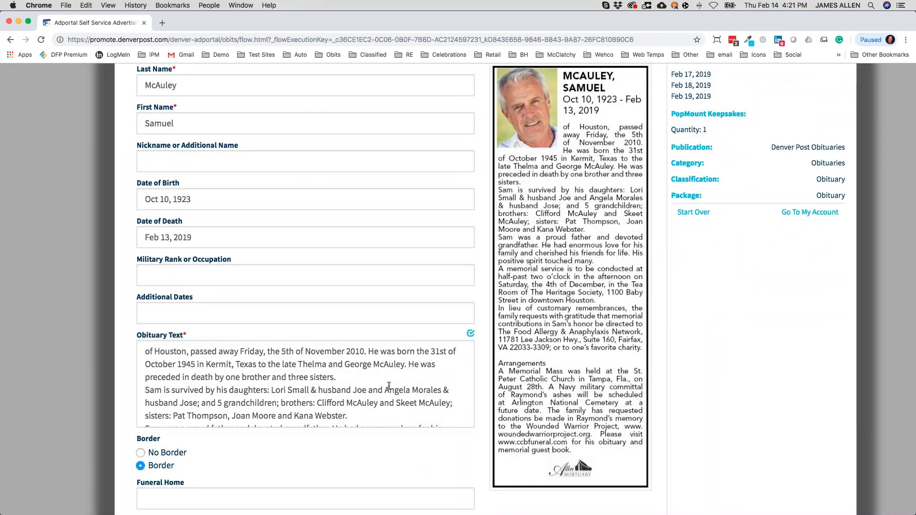
{"action": "scroll", "coordinate": [388, 371], "scroll_direction": "up", "scroll_amount": 5}
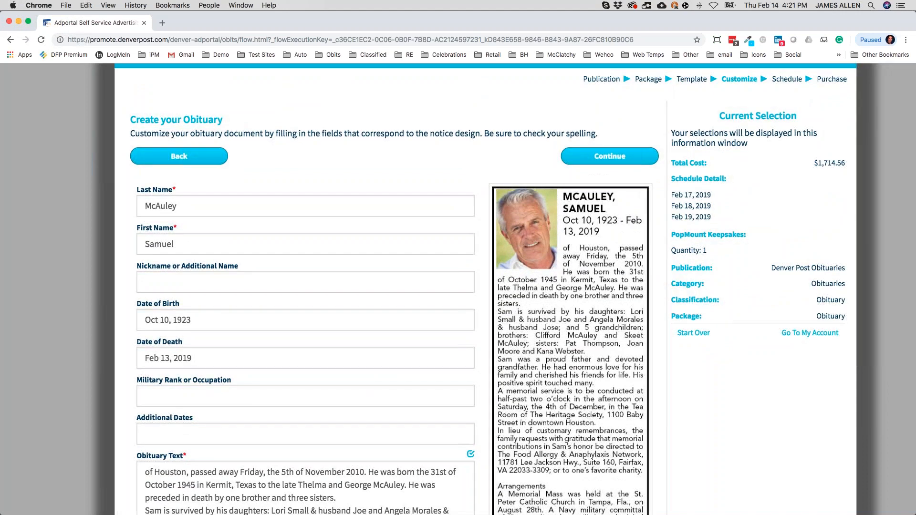
{"action": "scroll", "coordinate": [263, 235], "scroll_direction": "up", "scroll_amount": 2}
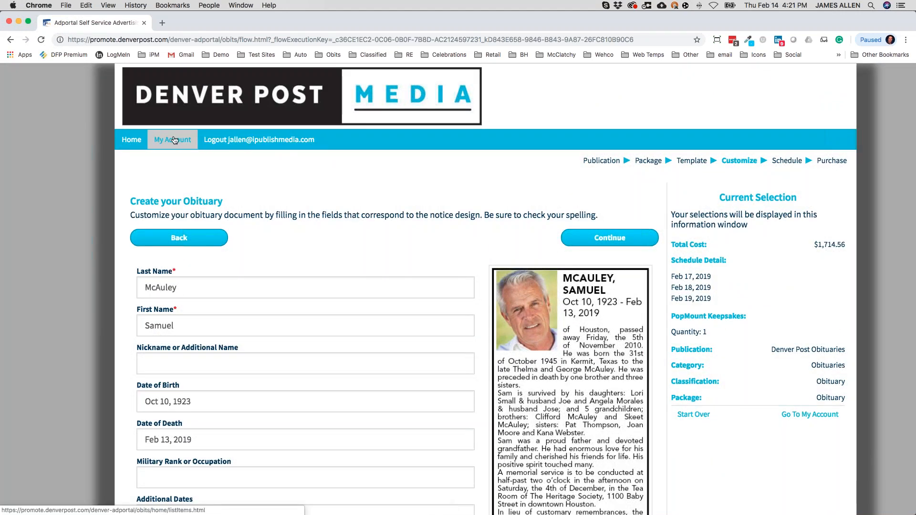
Return to the My Account dashboard and review the saved Feb 15–16 obituary listing.
{"action": "mouse_move", "coordinate": [173, 139]}
{"action": "left_click", "coordinate": [178, 165]}
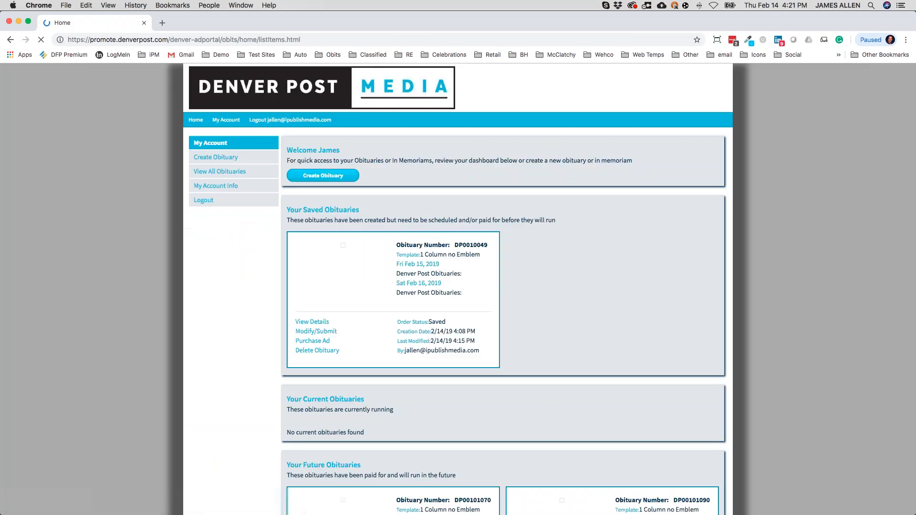
{"action": "scroll", "coordinate": [548, 365], "scroll_direction": "down", "scroll_amount": 5}
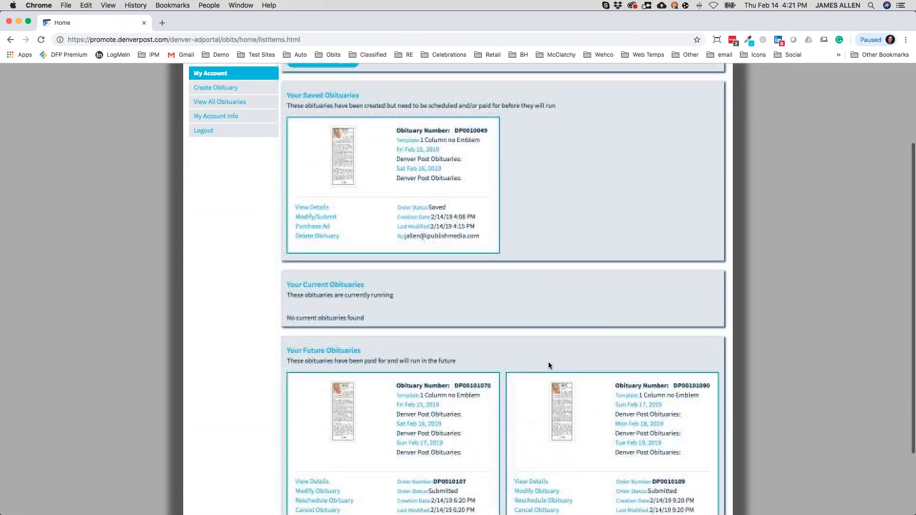
{"action": "scroll", "coordinate": [549, 365], "scroll_direction": "up", "scroll_amount": 5}
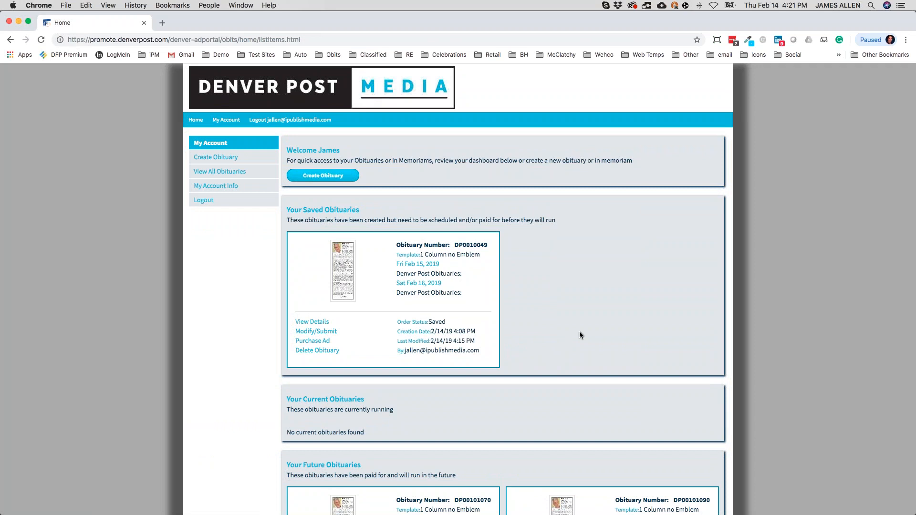
{"action": "scroll", "coordinate": [579, 331], "scroll_direction": "up", "scroll_amount": 2}
{"action": "scroll", "coordinate": [584, 384], "scroll_direction": "down", "scroll_amount": 5}
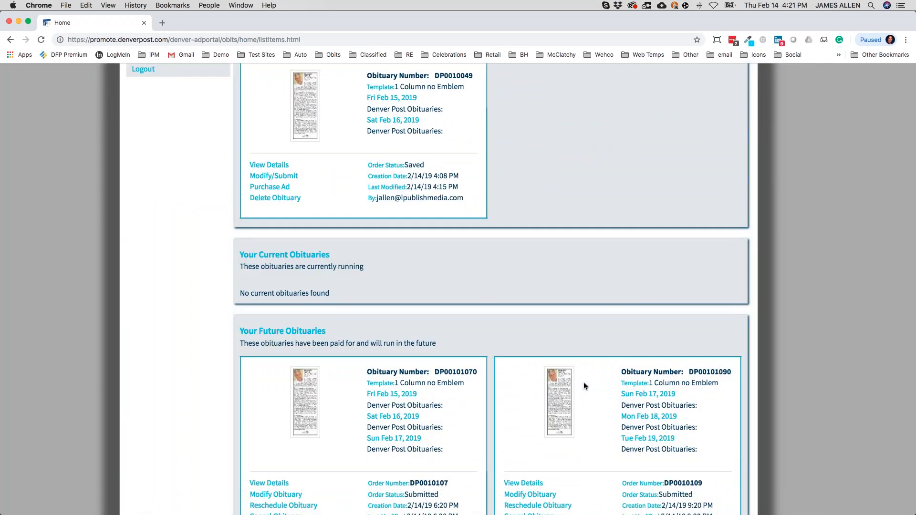
{"action": "scroll", "coordinate": [583, 382], "scroll_direction": "up", "scroll_amount": 3}
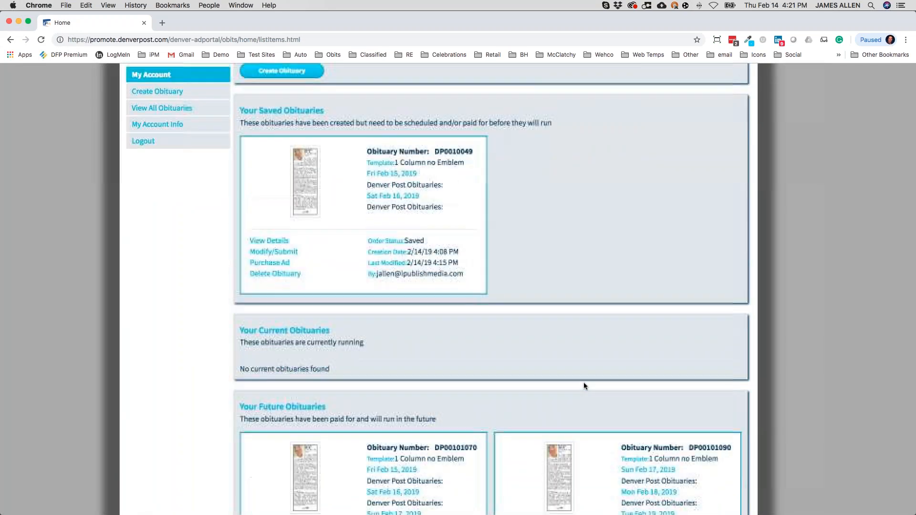
{"action": "scroll", "coordinate": [583, 382], "scroll_direction": "down", "scroll_amount": 5}
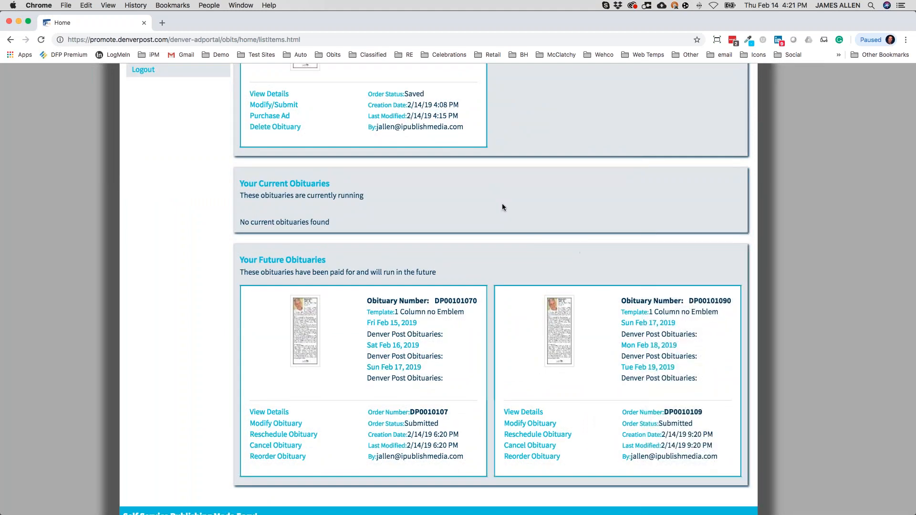
{"action": "scroll", "coordinate": [505, 242], "scroll_direction": "up", "scroll_amount": 9}
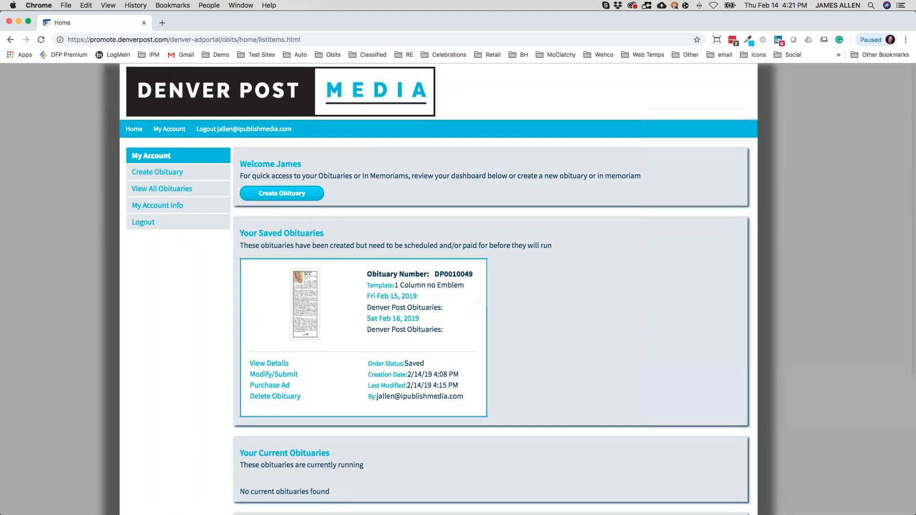
Open the full obituary order list with thumbnail previews shown.
{"action": "left_click", "coordinate": [140, 190]}
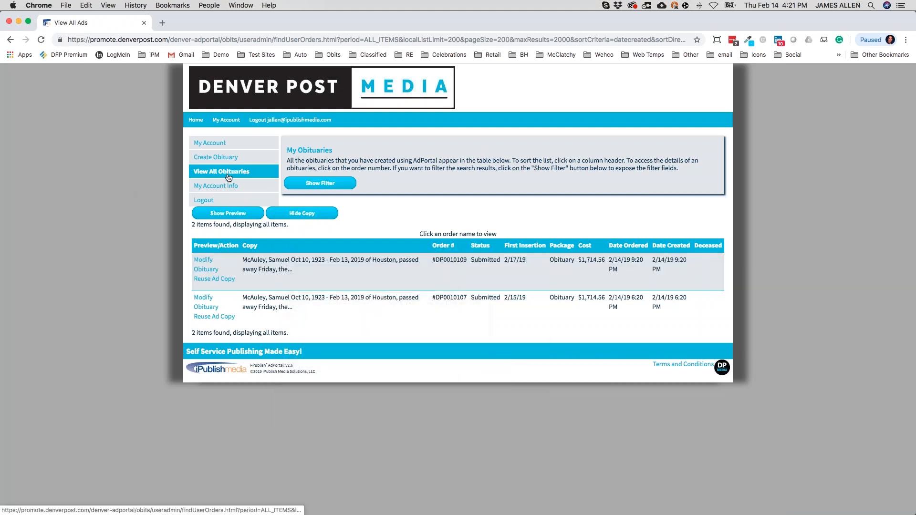
{"action": "scroll", "coordinate": [242, 172], "scroll_direction": "up", "scroll_amount": 5}
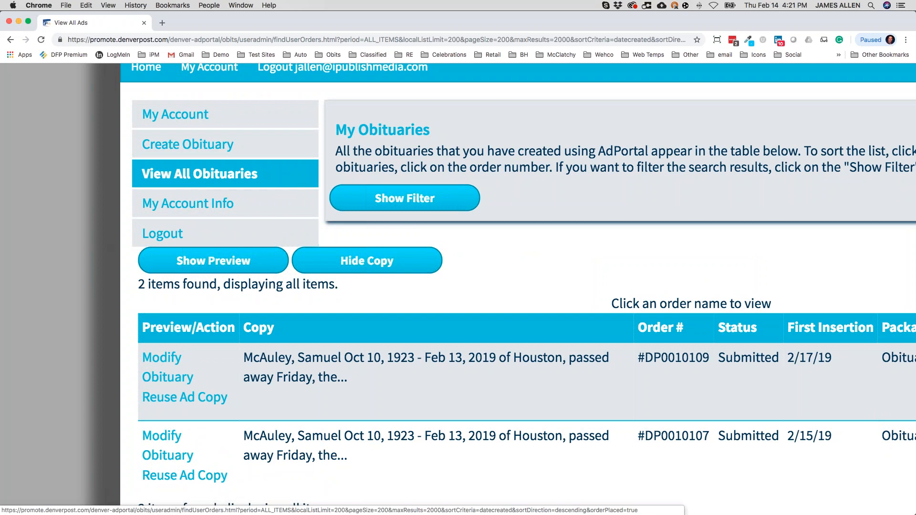
{"action": "left_click", "coordinate": [172, 180]}
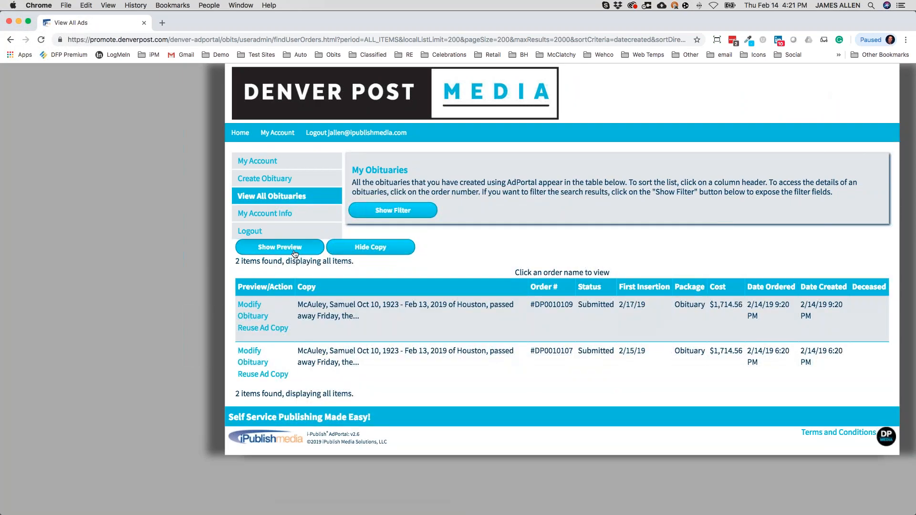
{"action": "left_click", "coordinate": [295, 253]}
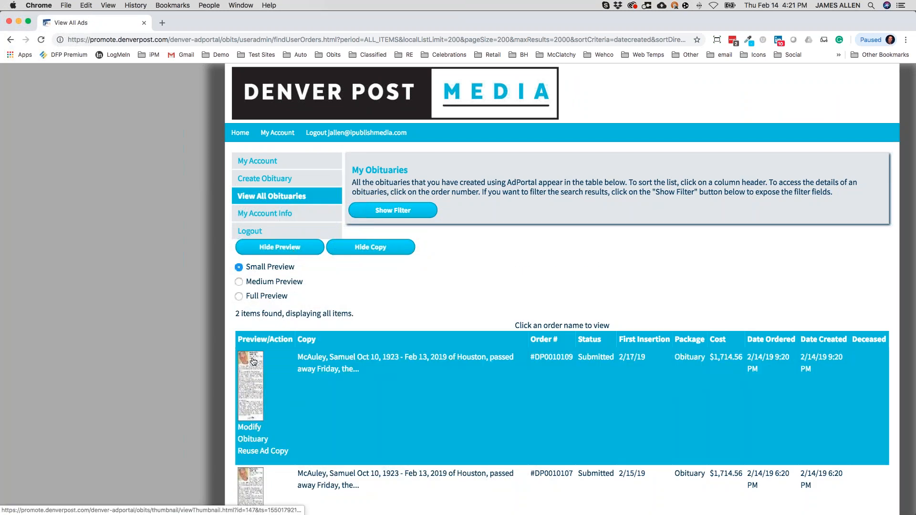
Filter the orders by the text 'mcauley' and run Find.
{"action": "left_click", "coordinate": [398, 213]}
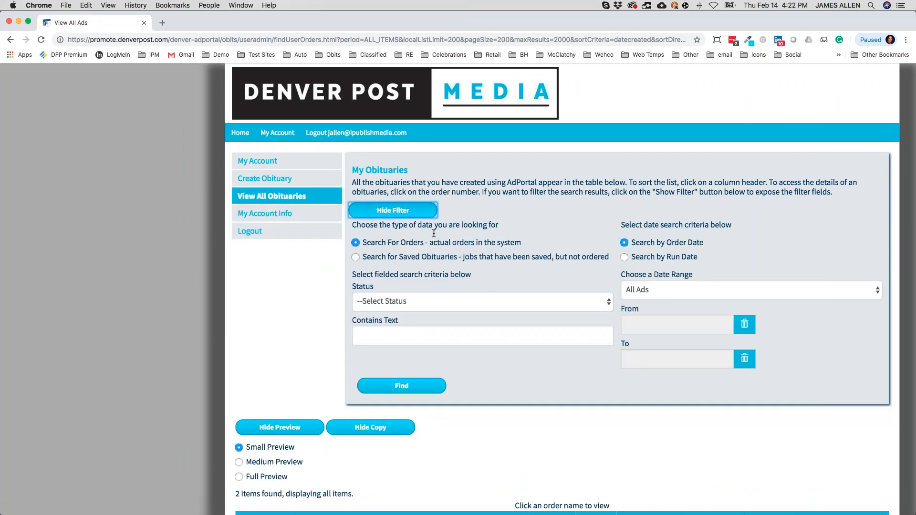
{"action": "left_click", "coordinate": [395, 339]}
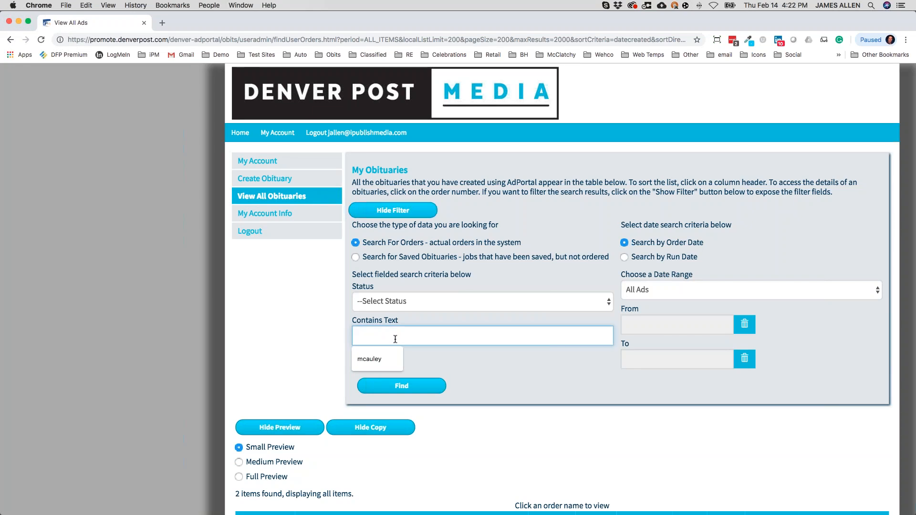
{"action": "left_click", "coordinate": [367, 359]}
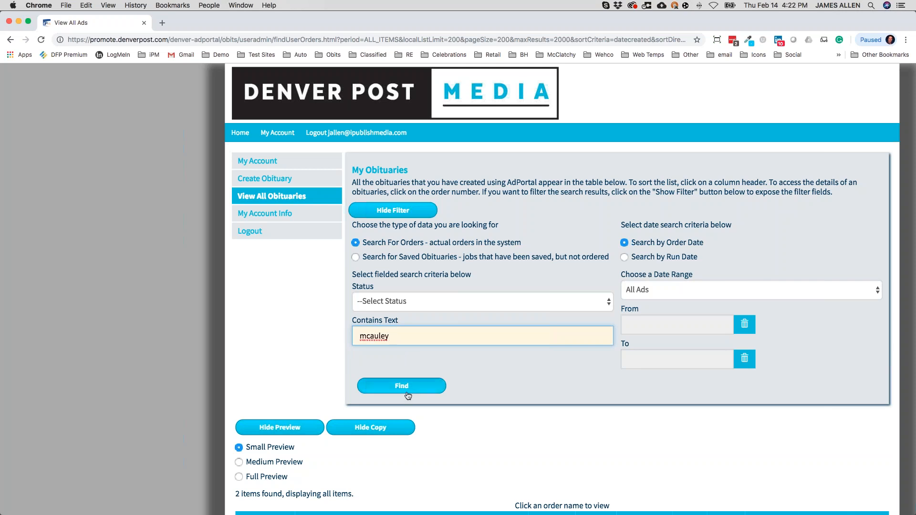
{"action": "left_click", "coordinate": [410, 392]}
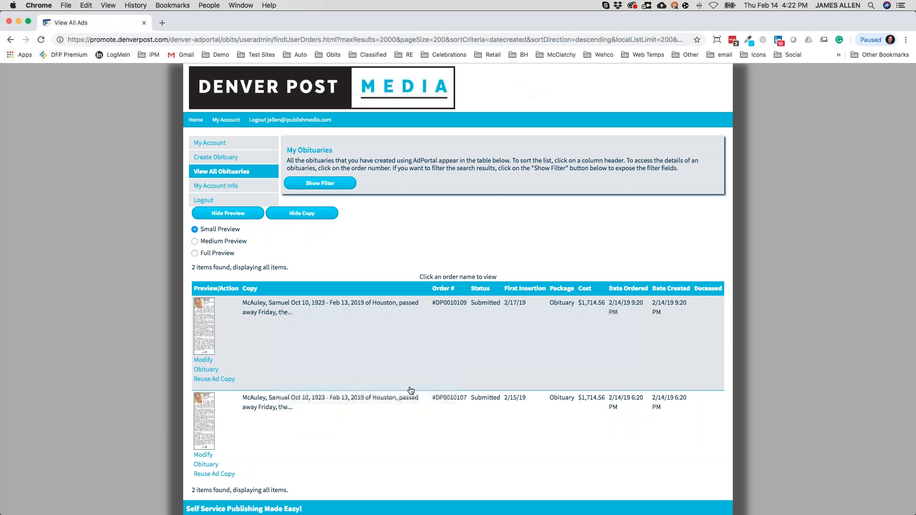
Sort the McAuley results by order number so the Feb 15 order comes first.
{"action": "scroll", "coordinate": [411, 390], "scroll_direction": "down", "scroll_amount": 1}
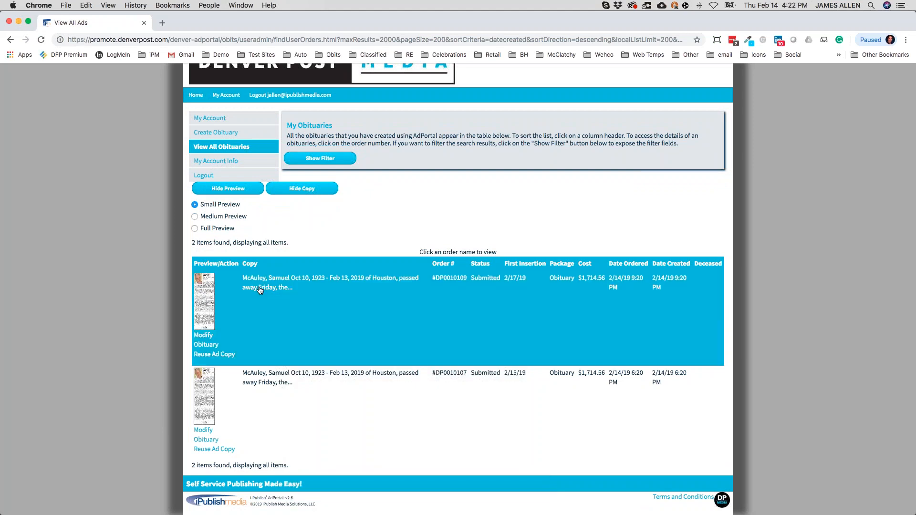
{"action": "mouse_move", "coordinate": [259, 290]}
{"action": "mouse_move", "coordinate": [320, 339]}
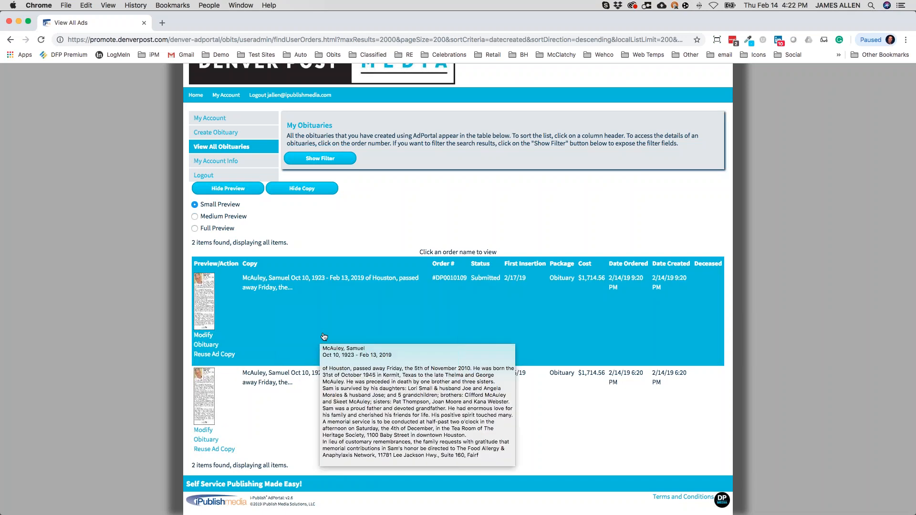
{"action": "scroll", "coordinate": [320, 338], "scroll_direction": "up", "scroll_amount": 3}
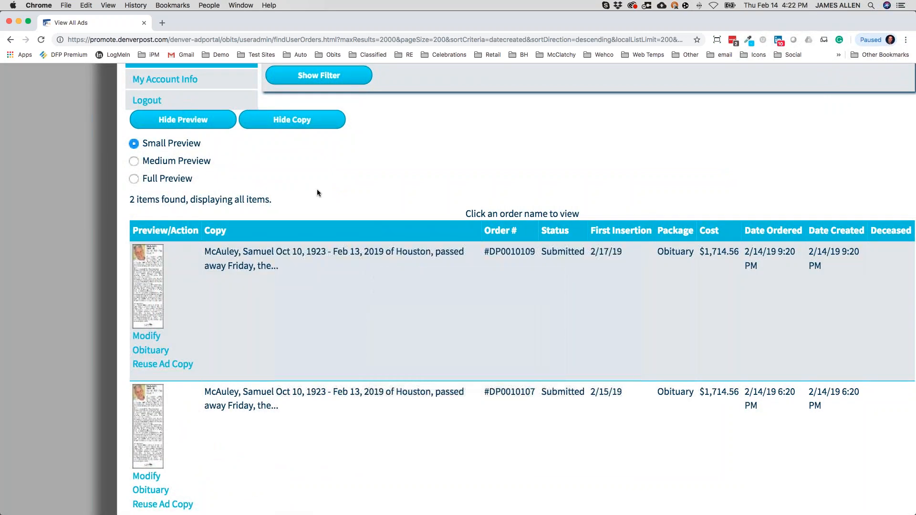
{"action": "scroll", "coordinate": [317, 189], "scroll_direction": "up", "scroll_amount": 2}
{"action": "scroll", "coordinate": [316, 189], "scroll_direction": "down", "scroll_amount": 1}
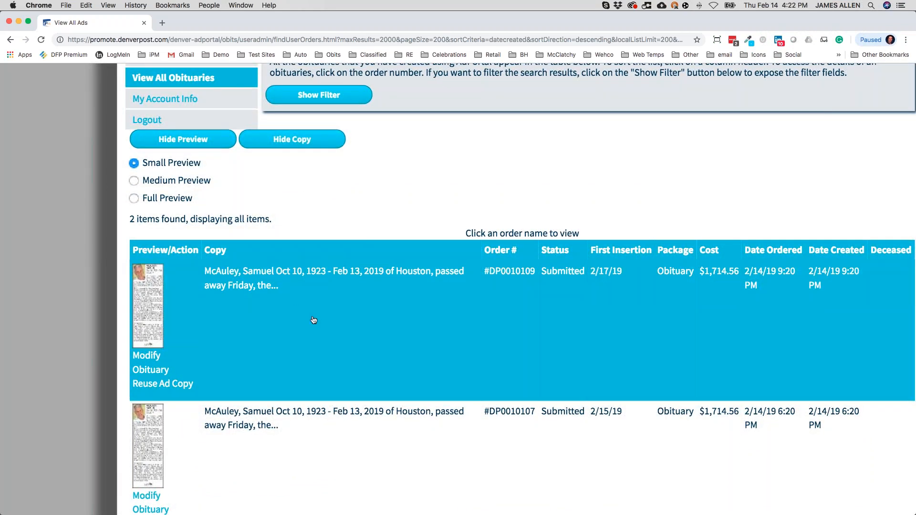
{"action": "mouse_move", "coordinate": [313, 320]}
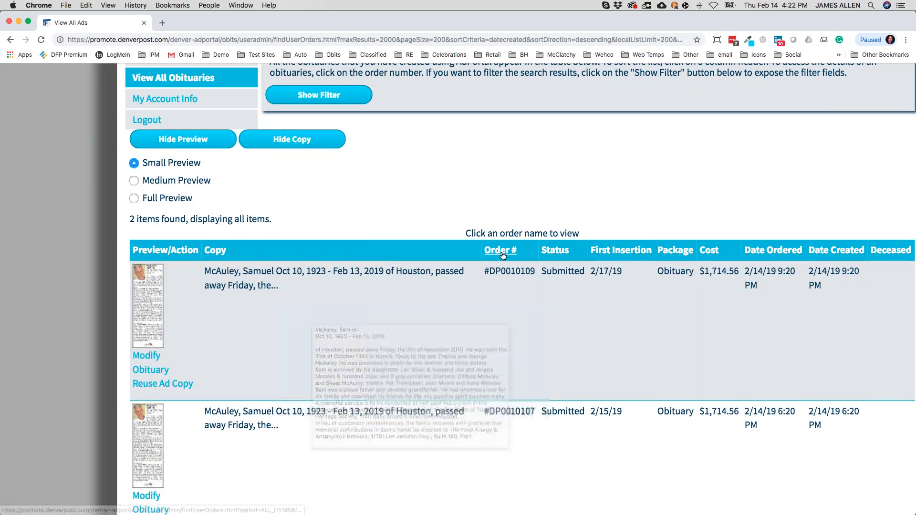
{"action": "left_click", "coordinate": [502, 254]}
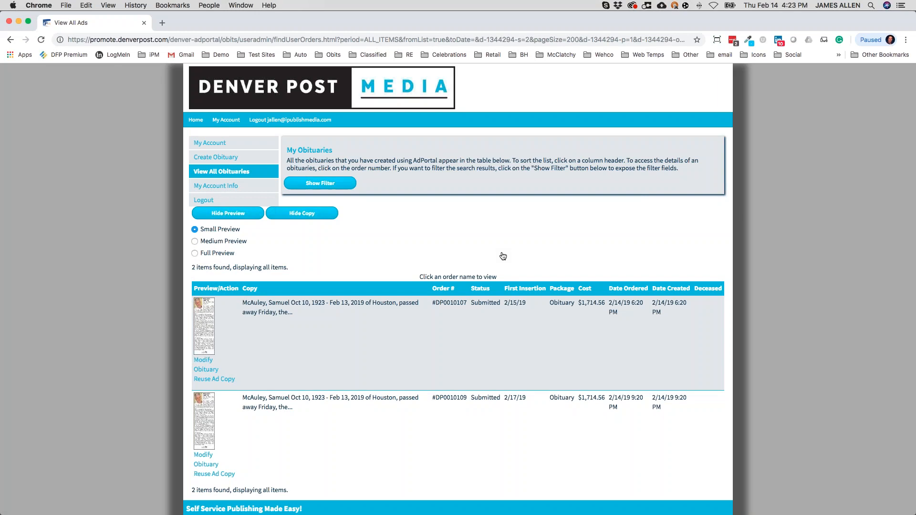
Reopen the search filters, select the 'mcauley' text, and toggle Run Date back to Order Date.
{"action": "scroll", "coordinate": [503, 249], "scroll_direction": "up", "scroll_amount": 5}
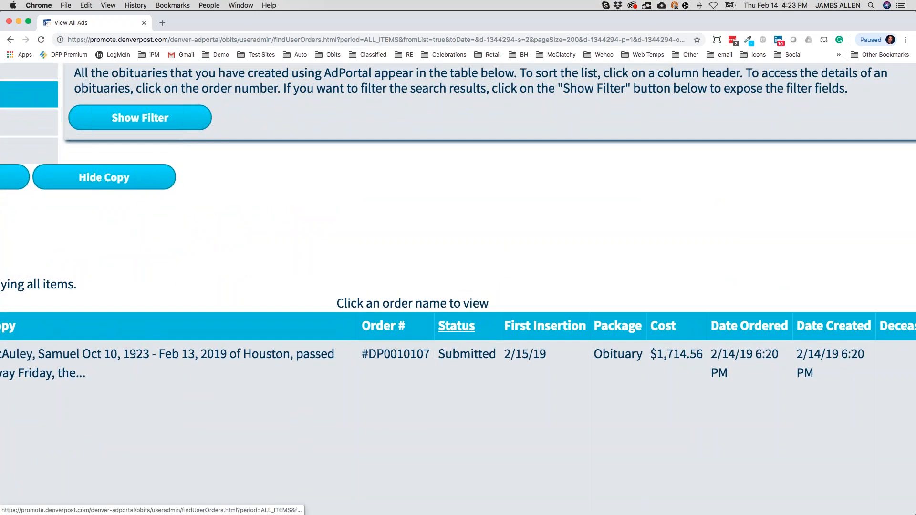
{"action": "left_click", "coordinate": [163, 127]}
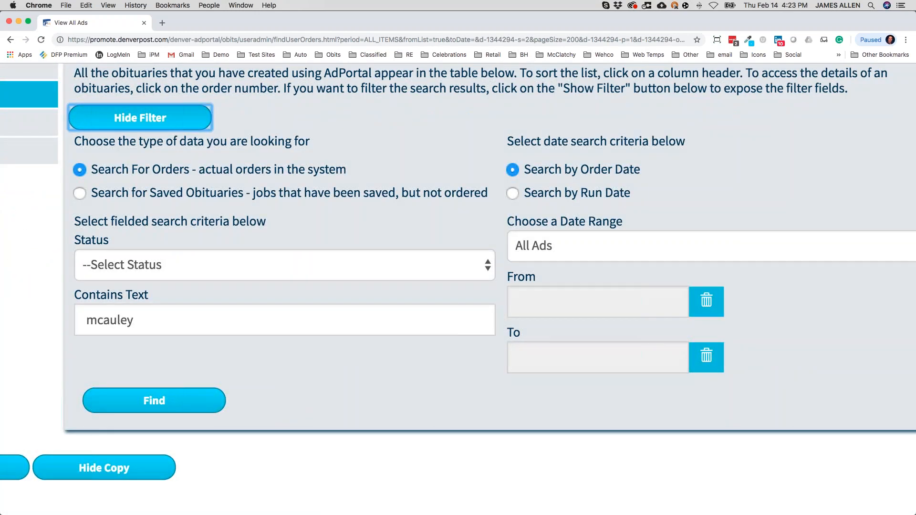
{"action": "double_click", "coordinate": [108, 322]}
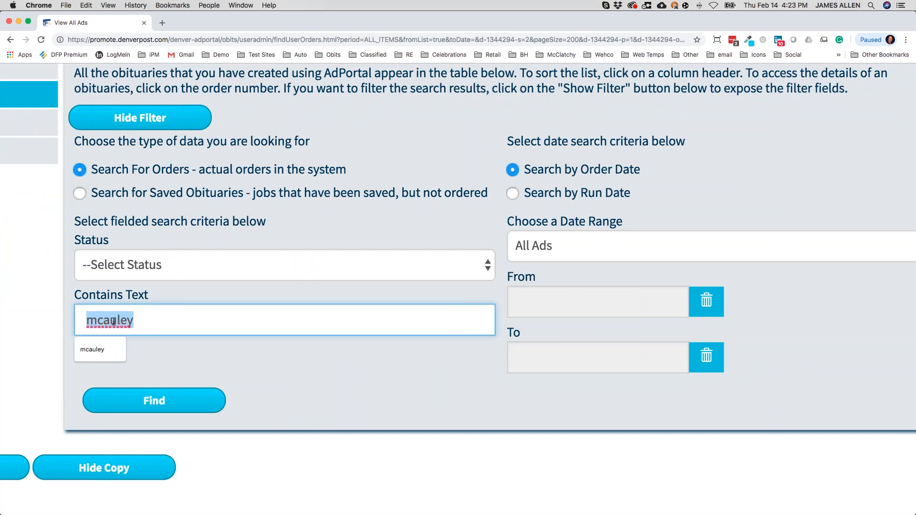
{"action": "left_click", "coordinate": [556, 201]}
{"action": "left_click", "coordinate": [552, 172]}
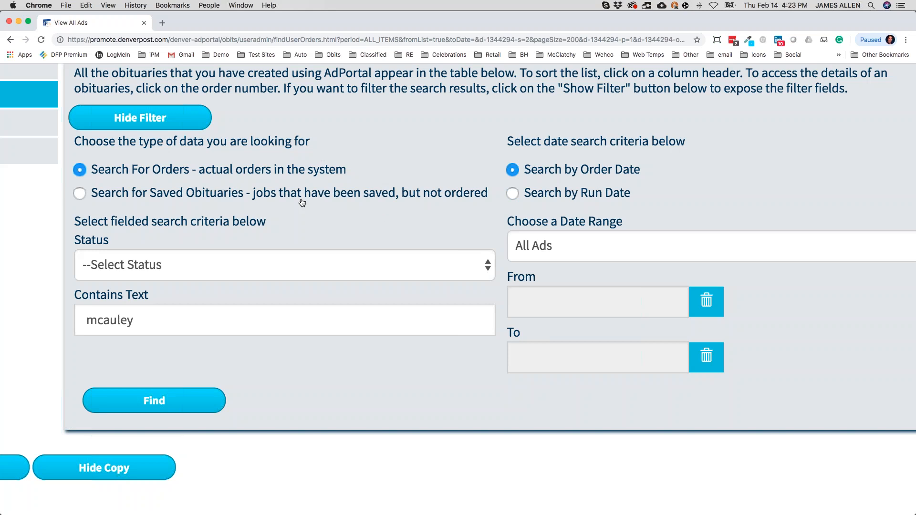
Zoom the browser out to see the filters and results together.
{"action": "scroll", "coordinate": [302, 204], "scroll_direction": "down", "scroll_amount": 5}
{"action": "scroll", "coordinate": [302, 205], "scroll_direction": "up", "scroll_amount": 3}
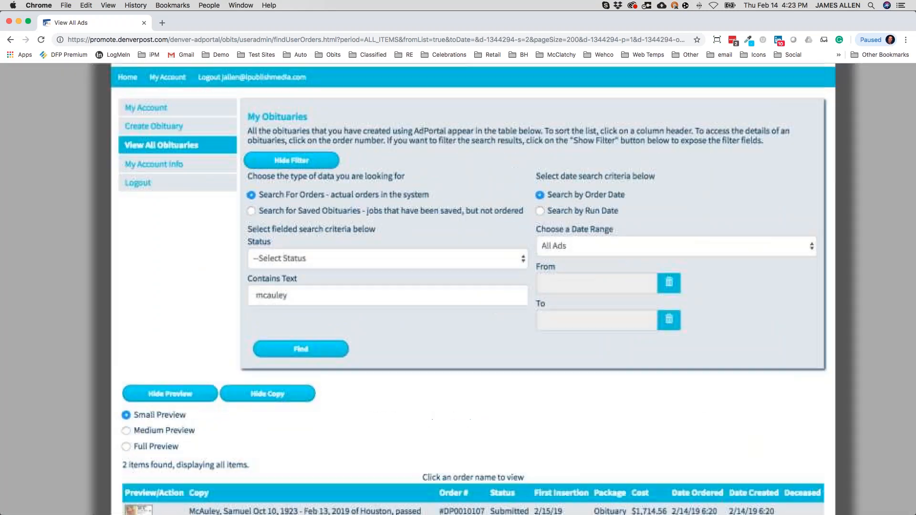
{"action": "scroll", "coordinate": [203, 271], "scroll_direction": "down", "scroll_amount": 5}
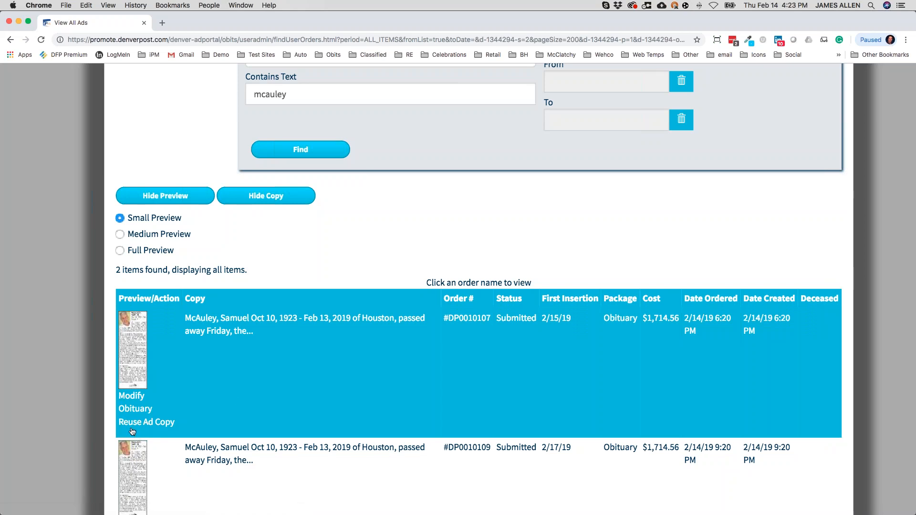
{"action": "scroll", "coordinate": [162, 429], "scroll_direction": "down", "scroll_amount": 3}
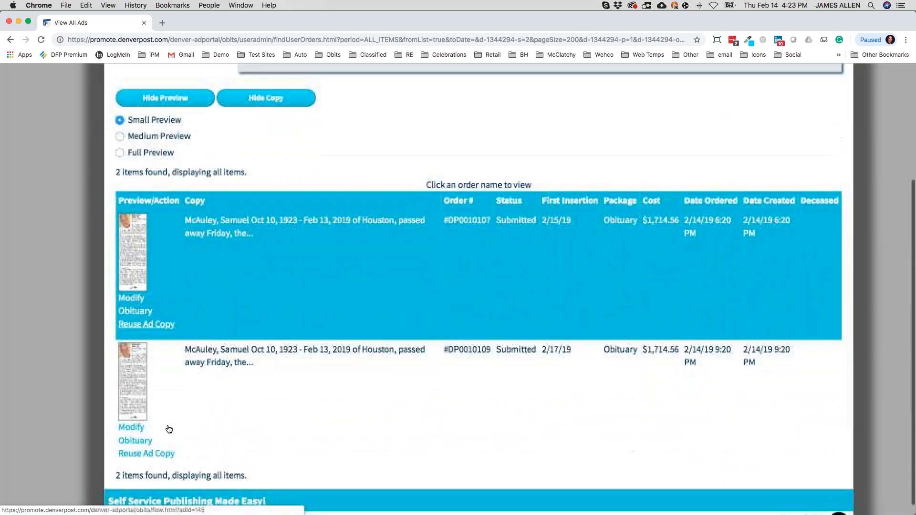
{"action": "scroll", "coordinate": [169, 429], "scroll_direction": "down", "scroll_amount": 1}
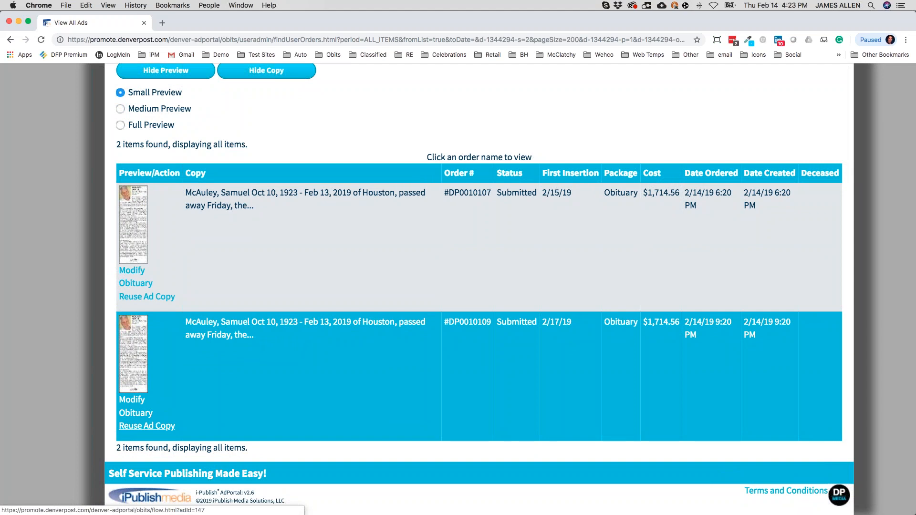
{"action": "scroll", "coordinate": [241, 327], "scroll_direction": "up", "scroll_amount": 3}
{"action": "scroll", "coordinate": [240, 328], "scroll_direction": "up", "scroll_amount": 5}
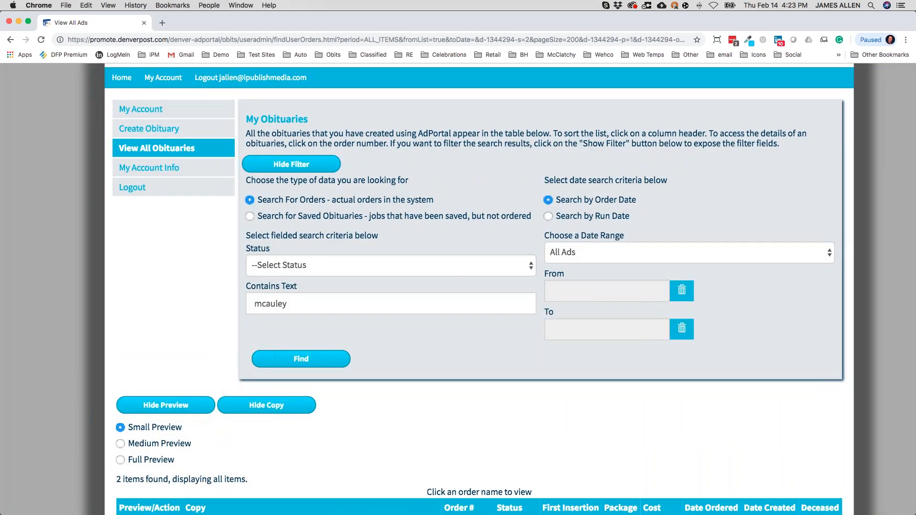
{"action": "key", "text": "super+minus"}
{"action": "key", "text": "super+minus"}
{"action": "key", "text": "super+minus"}
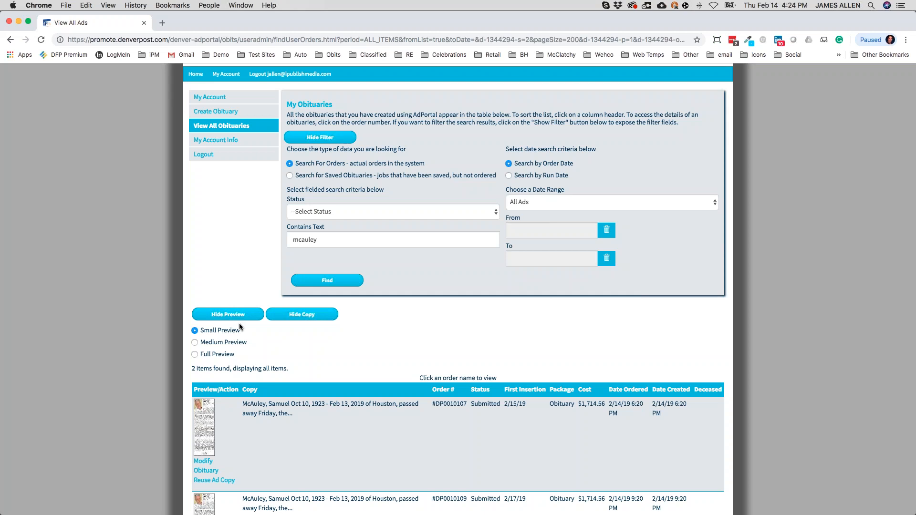
{"action": "scroll", "coordinate": [239, 322], "scroll_direction": "up", "scroll_amount": 2}
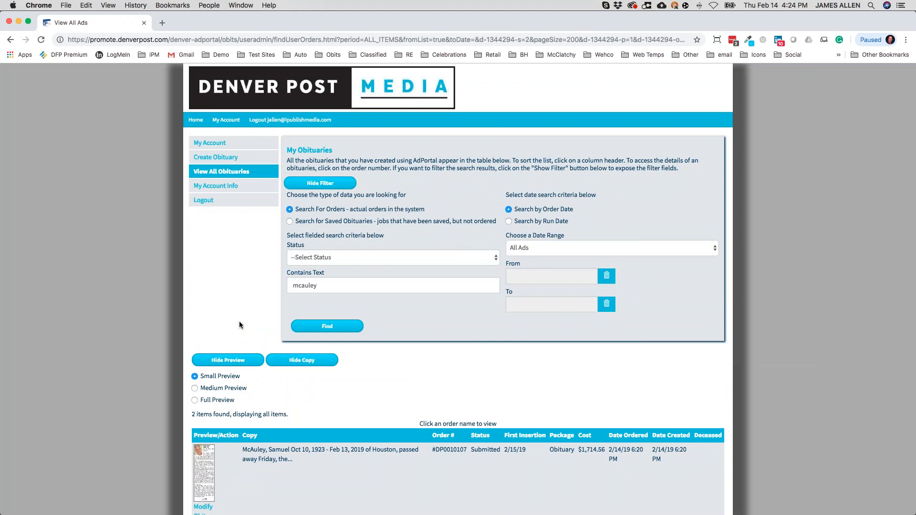
Cancel the Feb 17–19 obituary order with a full $1,714.56 refund.
{"action": "left_click", "coordinate": [220, 143]}
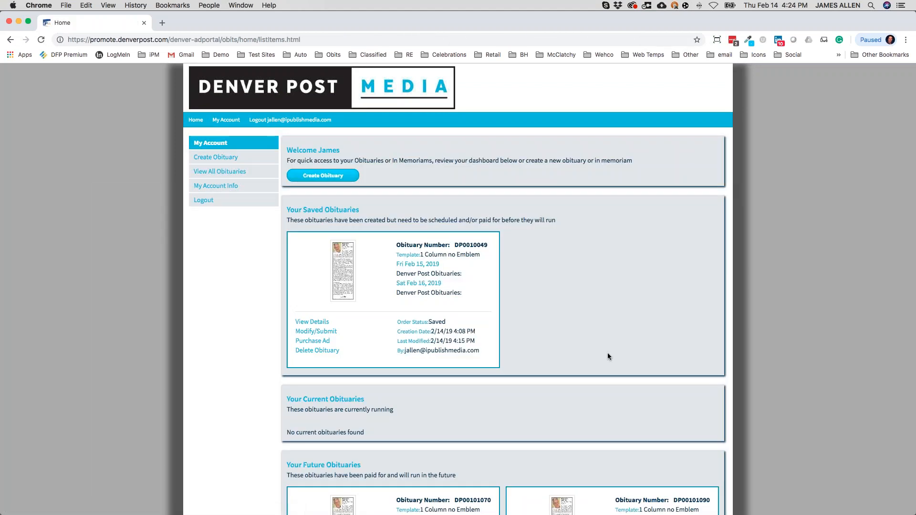
{"action": "scroll", "coordinate": [608, 356], "scroll_direction": "down", "scroll_amount": 5}
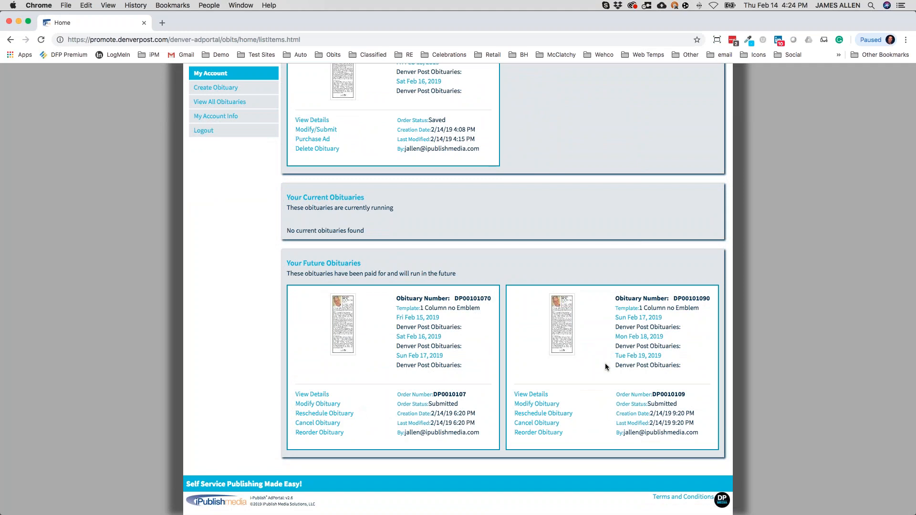
{"action": "left_click", "coordinate": [536, 423]}
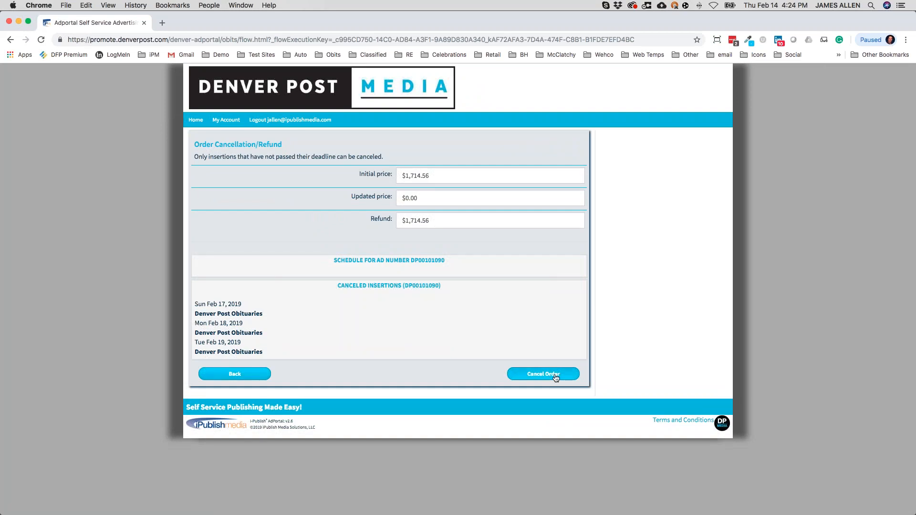
{"action": "left_click", "coordinate": [556, 377]}
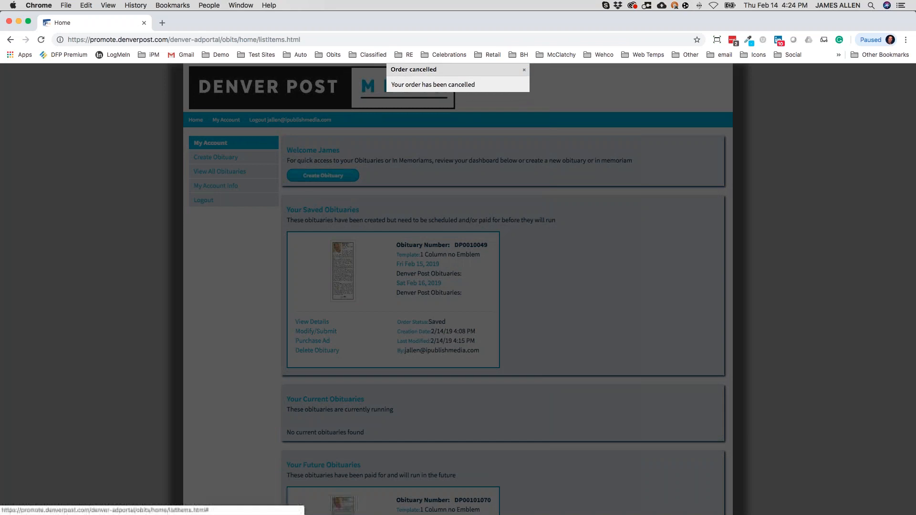
Back out of cancelling the Feb 15 order and open the full obituary order list.
{"action": "scroll", "coordinate": [458, 286], "scroll_direction": "down", "scroll_amount": 5}
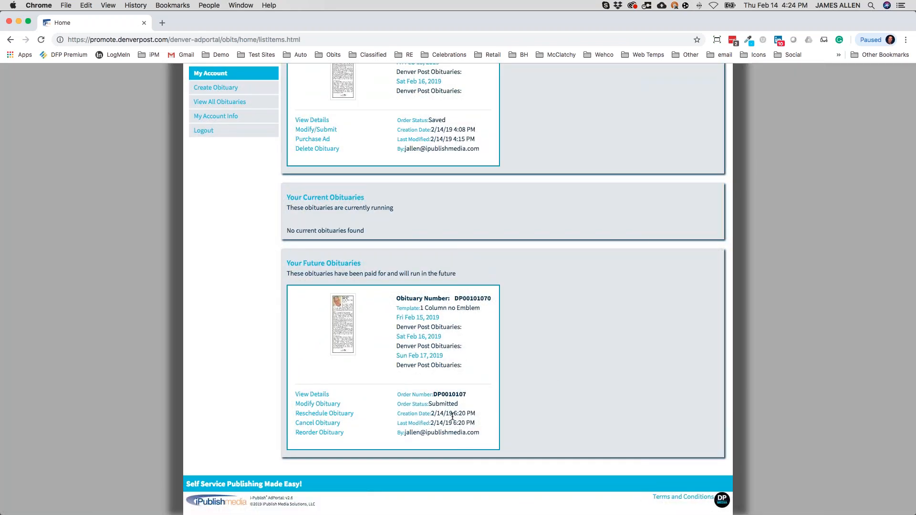
{"action": "left_click", "coordinate": [328, 423]}
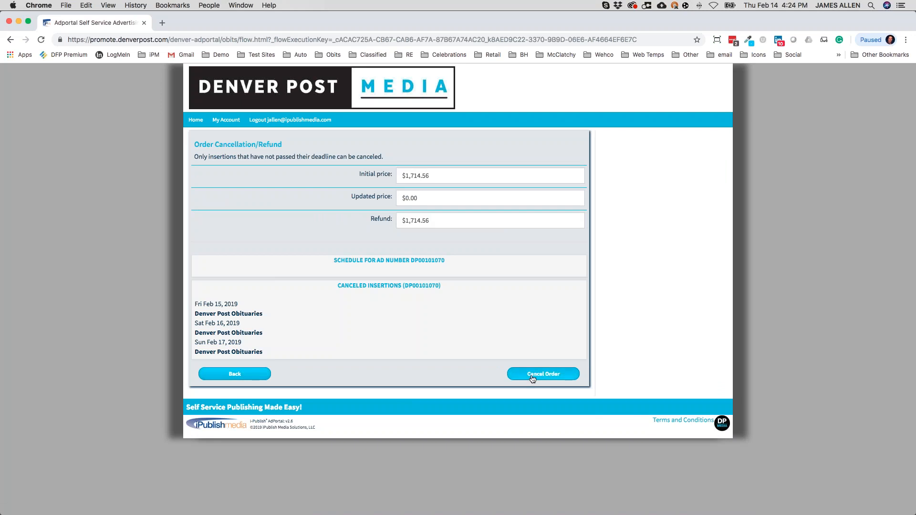
{"action": "left_click", "coordinate": [217, 377]}
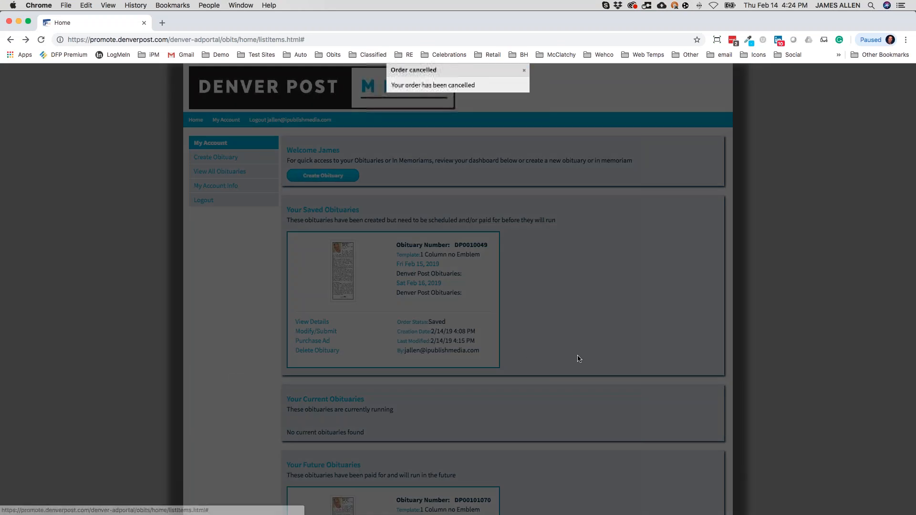
{"action": "scroll", "coordinate": [577, 359], "scroll_direction": "down", "scroll_amount": 4}
{"action": "scroll", "coordinate": [577, 359], "scroll_direction": "up", "scroll_amount": 3}
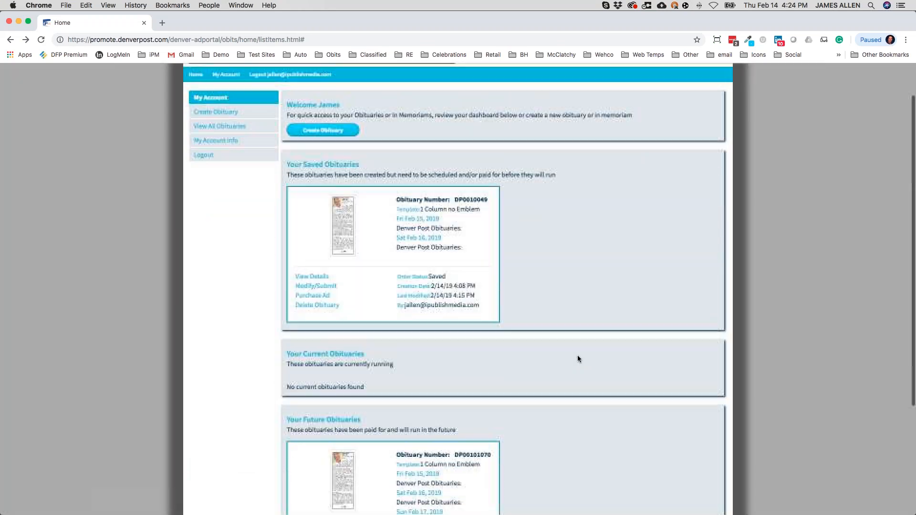
{"action": "scroll", "coordinate": [577, 359], "scroll_direction": "up", "scroll_amount": 2}
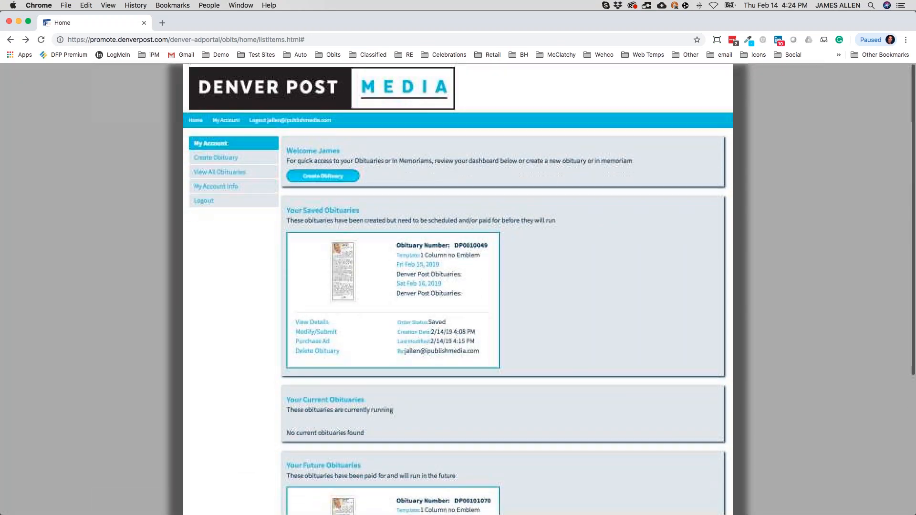
{"action": "left_click", "coordinate": [213, 177]}
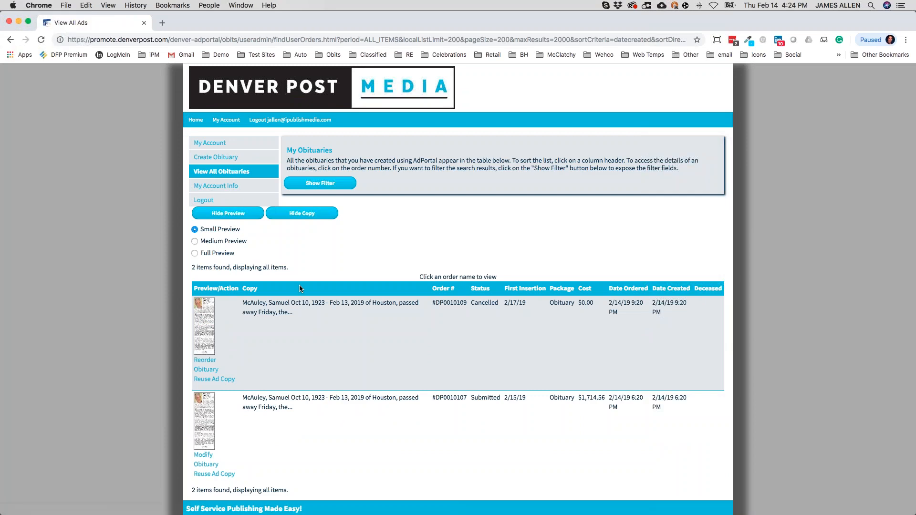
Search obituary orders by run date from 02/15/2019 to 02/15/2019.
{"action": "scroll", "coordinate": [313, 280], "scroll_direction": "up", "scroll_amount": 3}
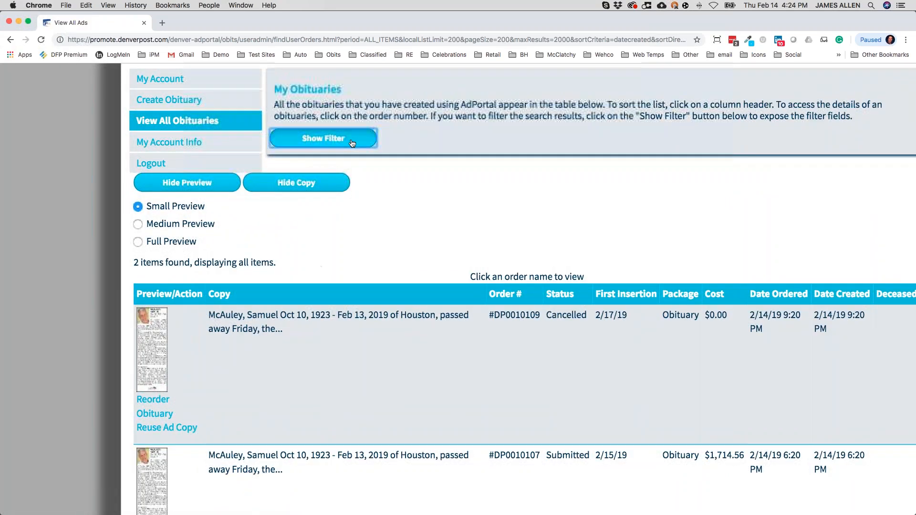
{"action": "left_click", "coordinate": [351, 141]}
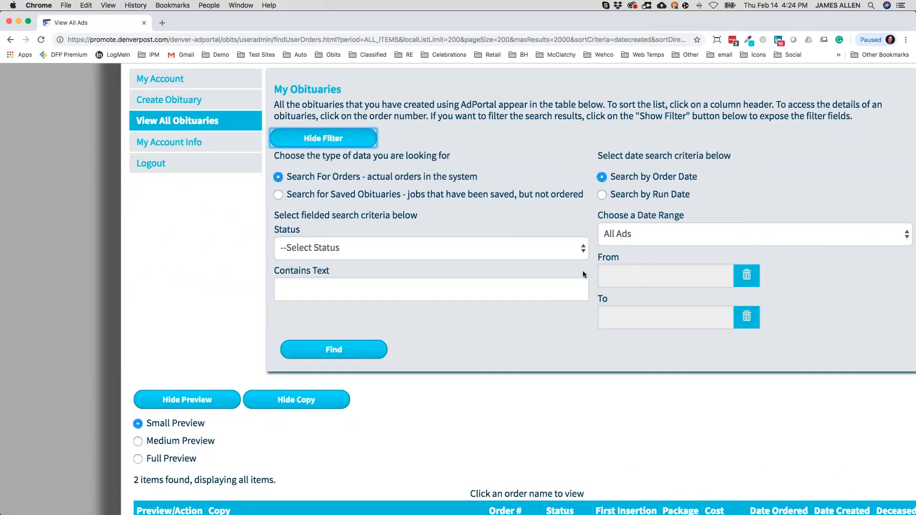
{"action": "left_click", "coordinate": [602, 195]}
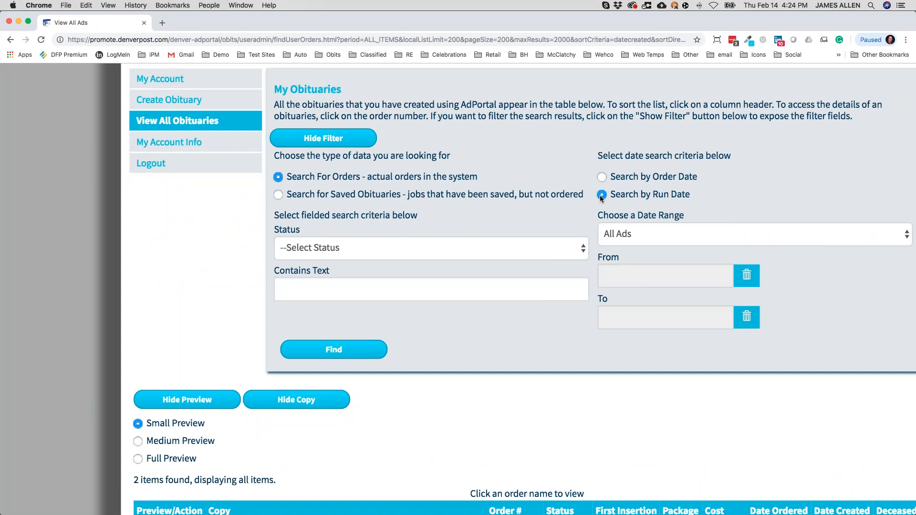
{"action": "scroll", "coordinate": [667, 200], "scroll_direction": "up", "scroll_amount": 3}
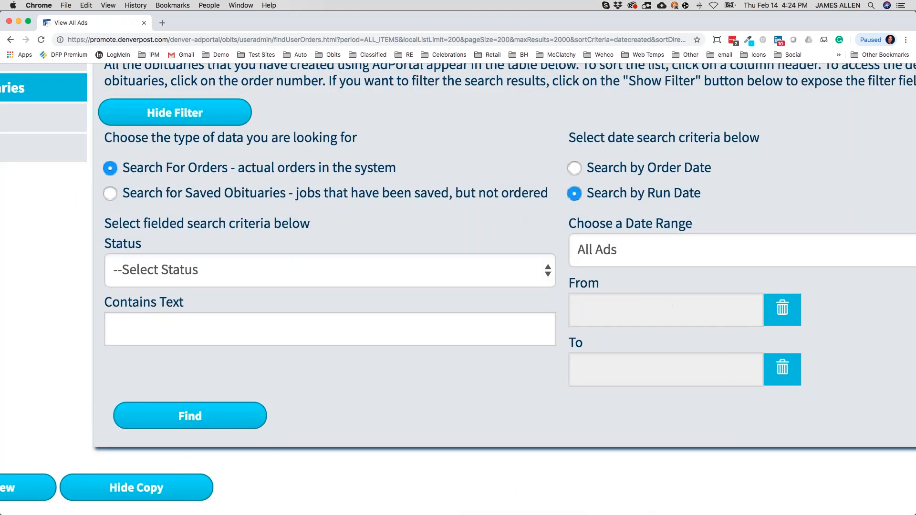
{"action": "left_click", "coordinate": [622, 313]}
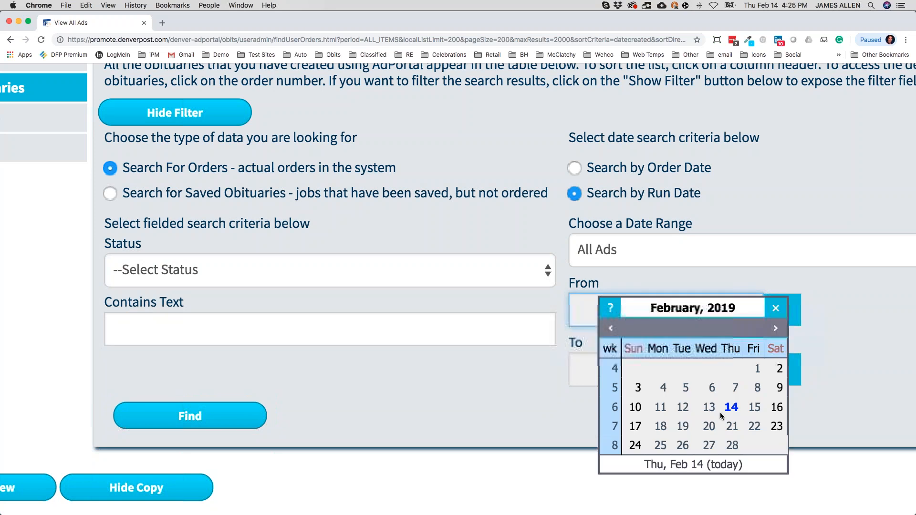
{"action": "left_click", "coordinate": [727, 406]}
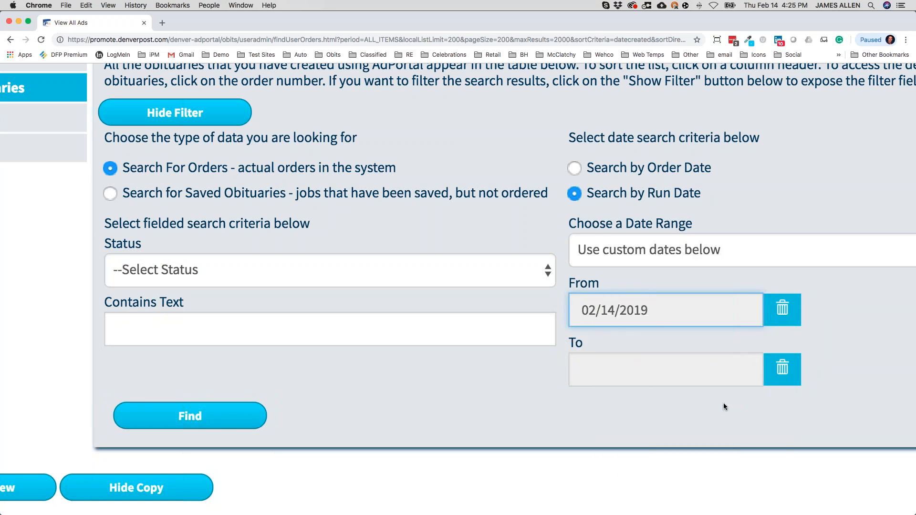
{"action": "left_click", "coordinate": [701, 323]}
{"action": "left_click", "coordinate": [754, 408]}
{"action": "left_click", "coordinate": [660, 387]}
{"action": "left_click", "coordinate": [755, 468]}
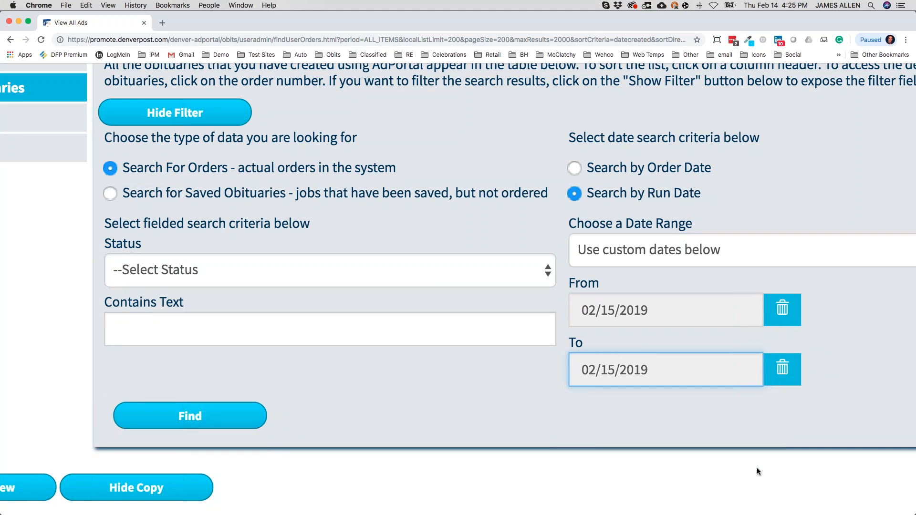
{"action": "scroll", "coordinate": [719, 435], "scroll_direction": "down", "scroll_amount": 3}
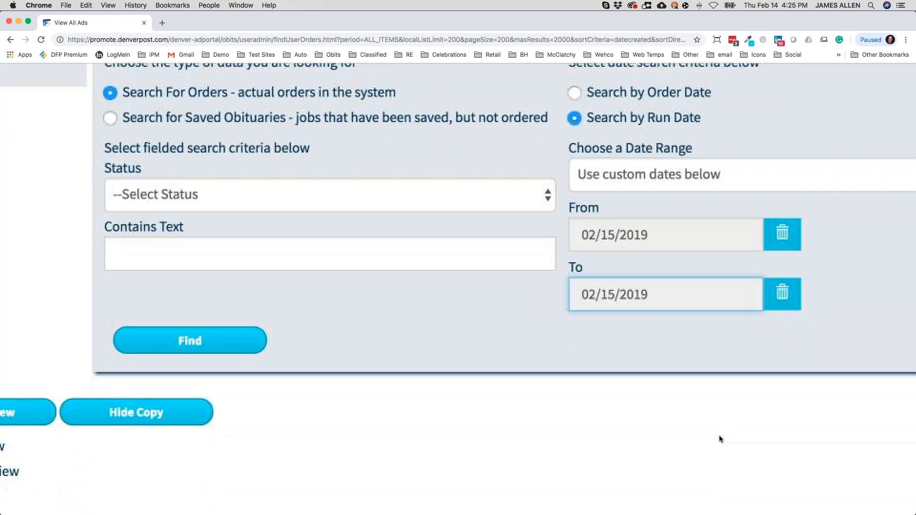
{"action": "left_click", "coordinate": [195, 347]}
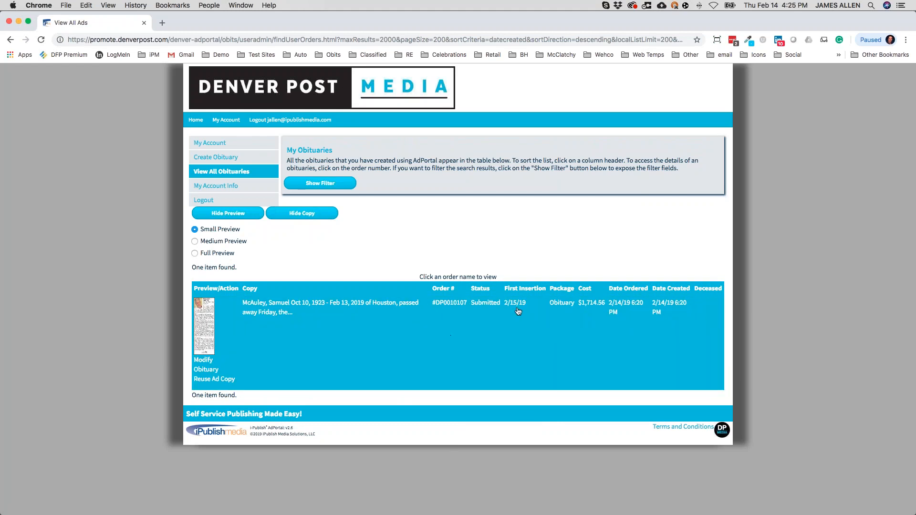
Retry the run-date search for February 14 to February 14, 2019.
{"action": "left_click", "coordinate": [318, 183]}
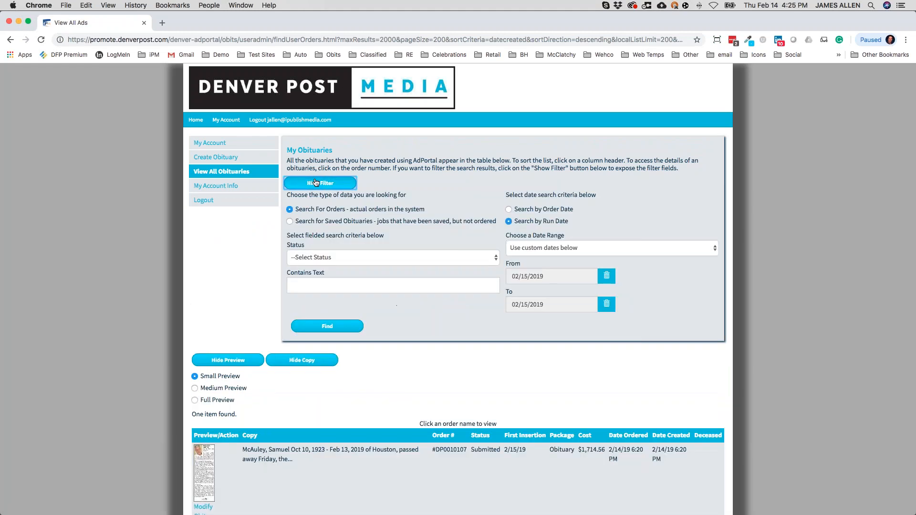
{"action": "left_click", "coordinate": [540, 281]}
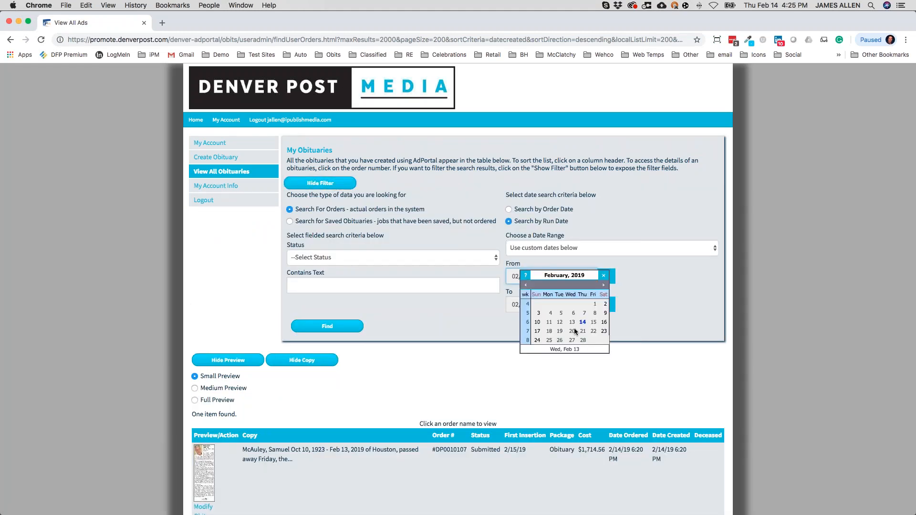
{"action": "left_click", "coordinate": [582, 321]}
{"action": "left_click", "coordinate": [563, 305]}
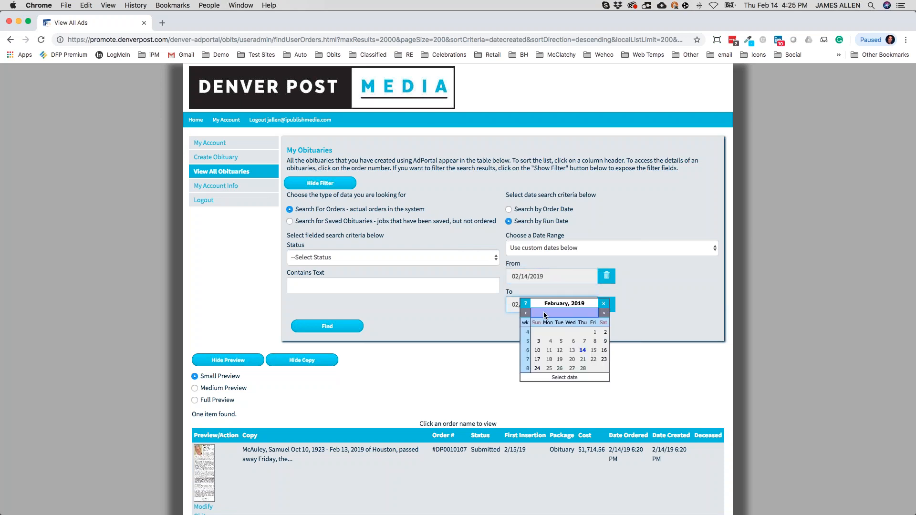
{"action": "left_click", "coordinate": [580, 350]}
{"action": "left_click", "coordinate": [329, 326]}
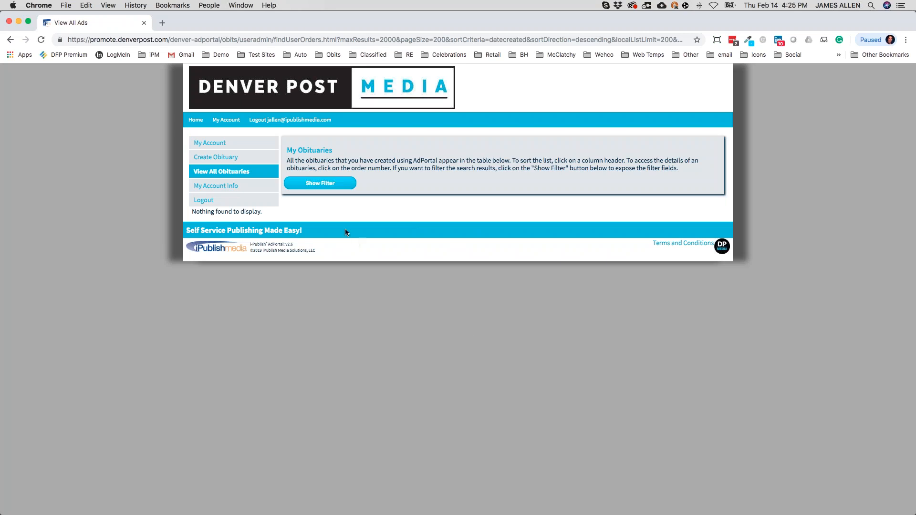
Search run dates 02/14–02/15/2019, leaving only the submitted 2/15/19 order at $1,714.56.
{"action": "left_click", "coordinate": [290, 182]}
{"action": "left_click", "coordinate": [563, 281]}
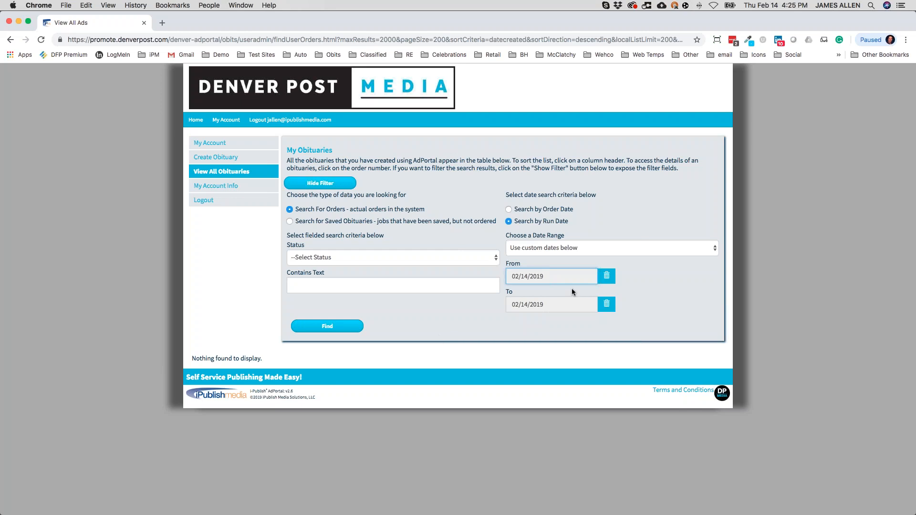
{"action": "left_click", "coordinate": [570, 303]}
{"action": "left_click", "coordinate": [582, 352]}
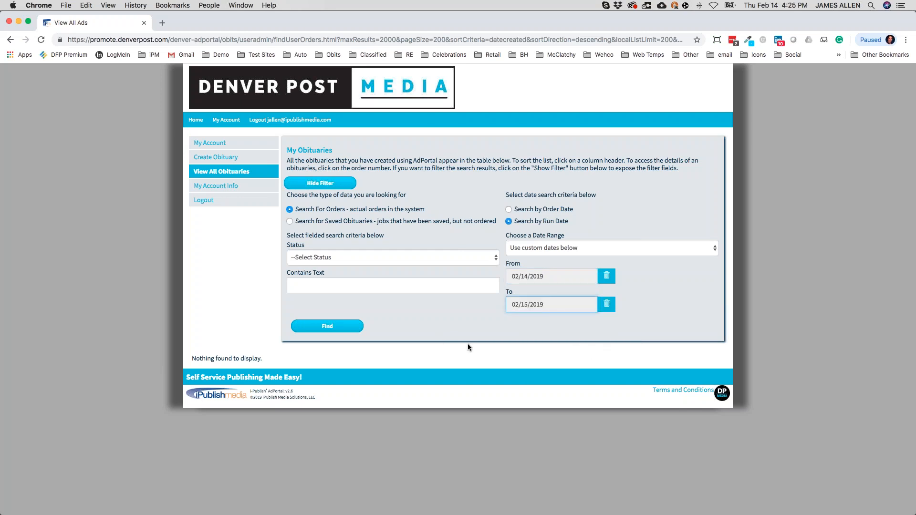
{"action": "left_click", "coordinate": [337, 328]}
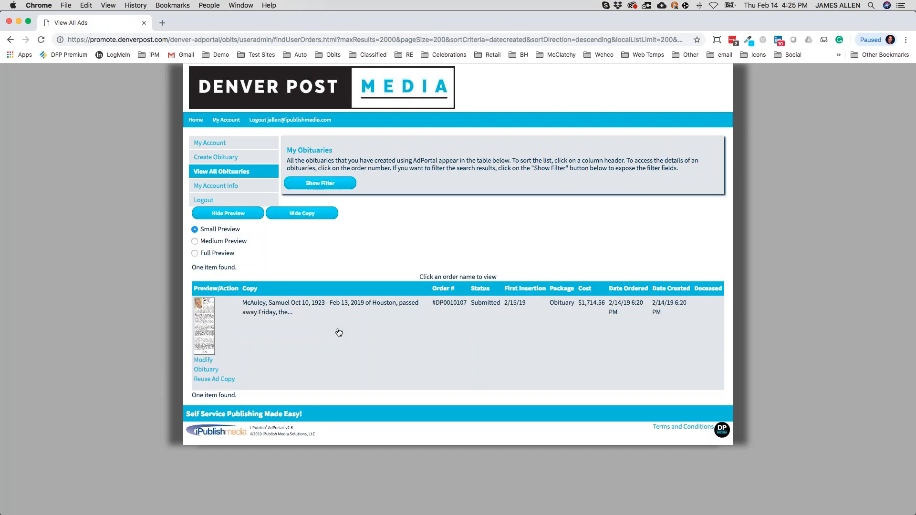
{"action": "scroll", "coordinate": [320, 337], "scroll_direction": "up", "scroll_amount": 3}
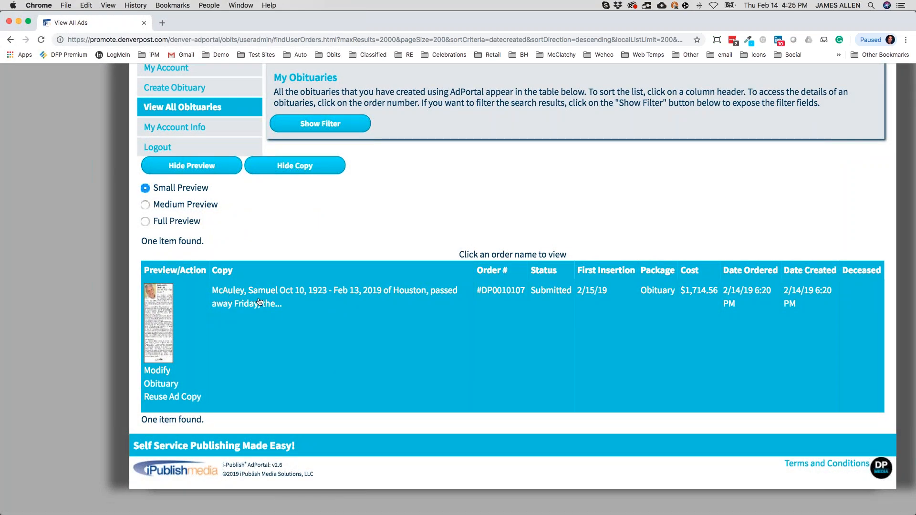
View the found order's details, then go back to the order list.
{"action": "scroll", "coordinate": [258, 298], "scroll_direction": "up", "scroll_amount": 3}
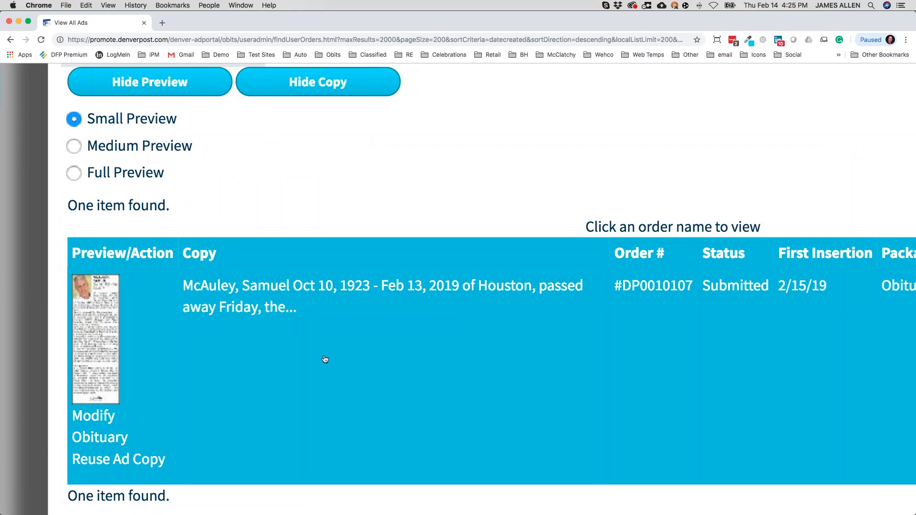
{"action": "left_click", "coordinate": [427, 335]}
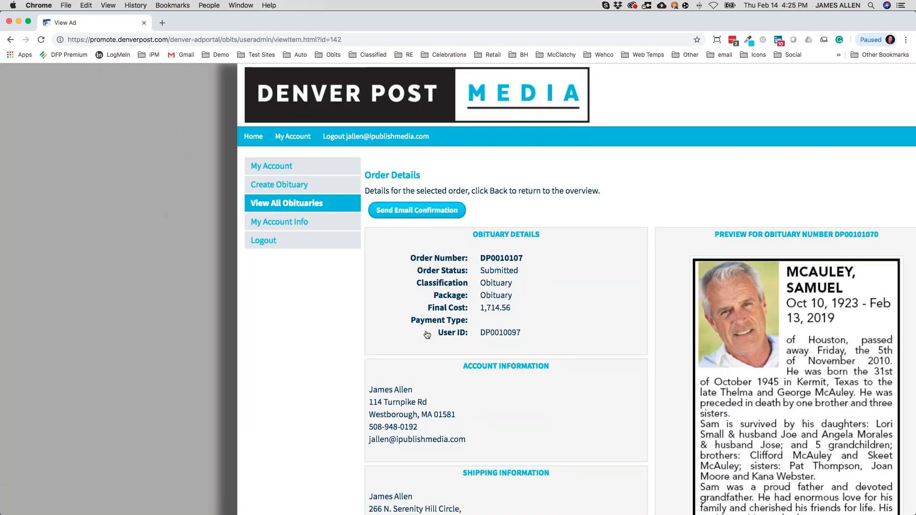
{"action": "left_click", "coordinate": [10, 40]}
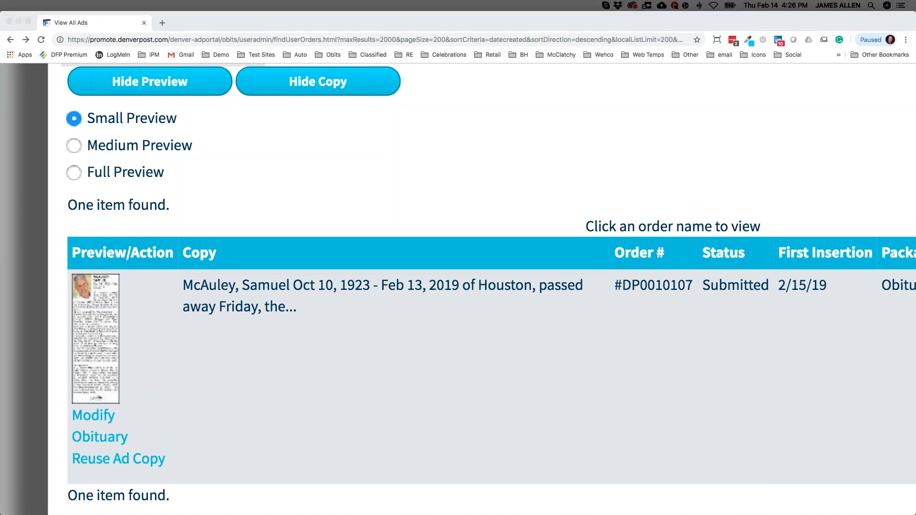
Adjust the browser page zoom, trying 90%, 100% and 110%.
{"action": "left_click", "coordinate": [711, 380]}
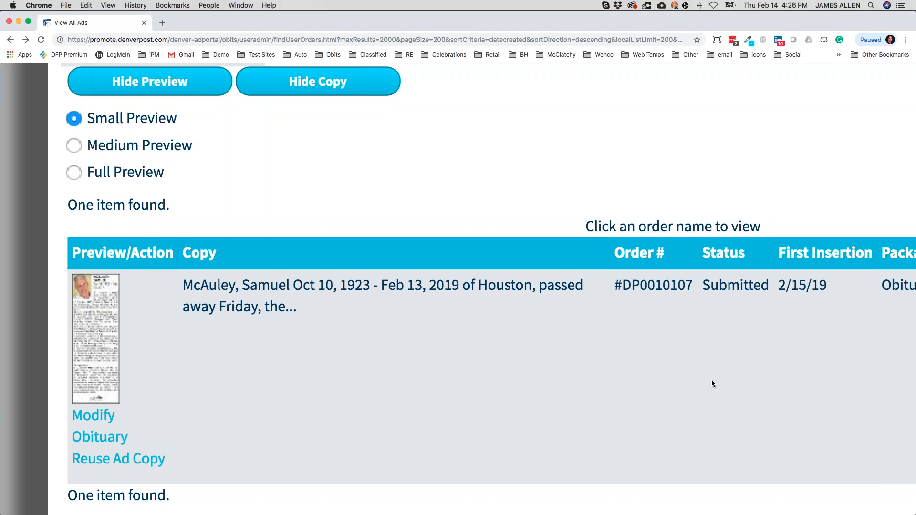
{"action": "key", "text": "super+minus"}
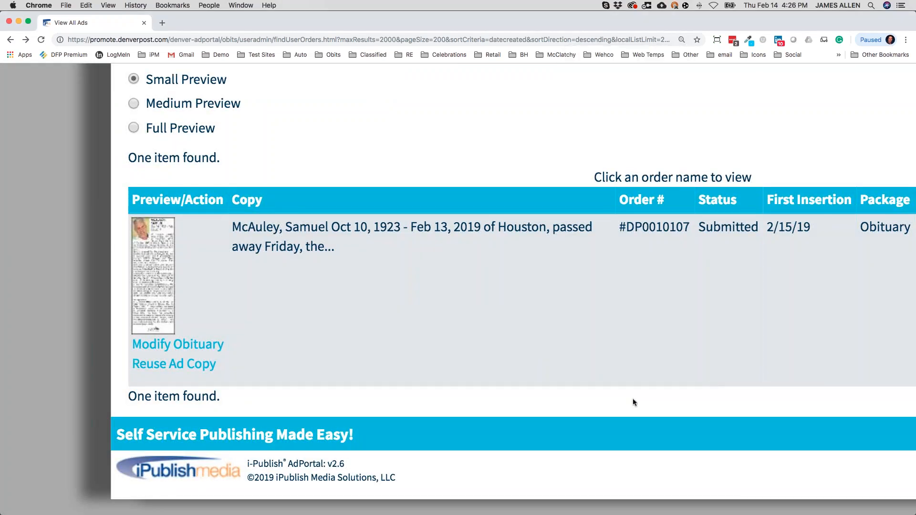
{"action": "key", "text": "super+0"}
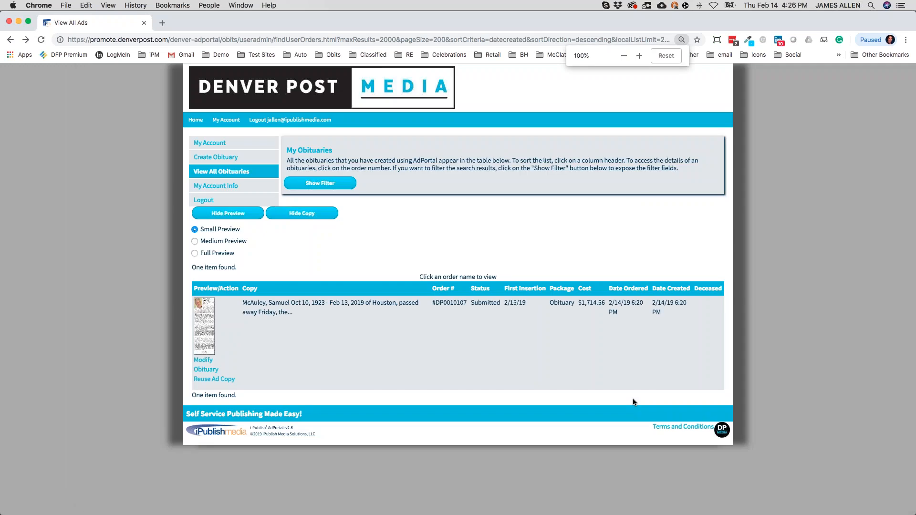
{"action": "key", "text": "super+equal"}
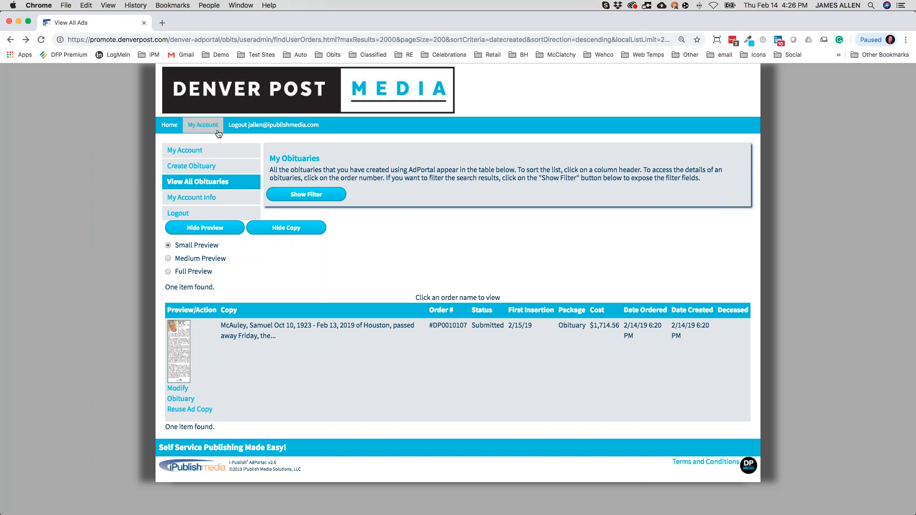
Go to My Account, close the Order cancelled popup, and scroll to Your Future Obituaries.
{"action": "mouse_move", "coordinate": [202, 126]}
{"action": "left_click", "coordinate": [211, 144]}
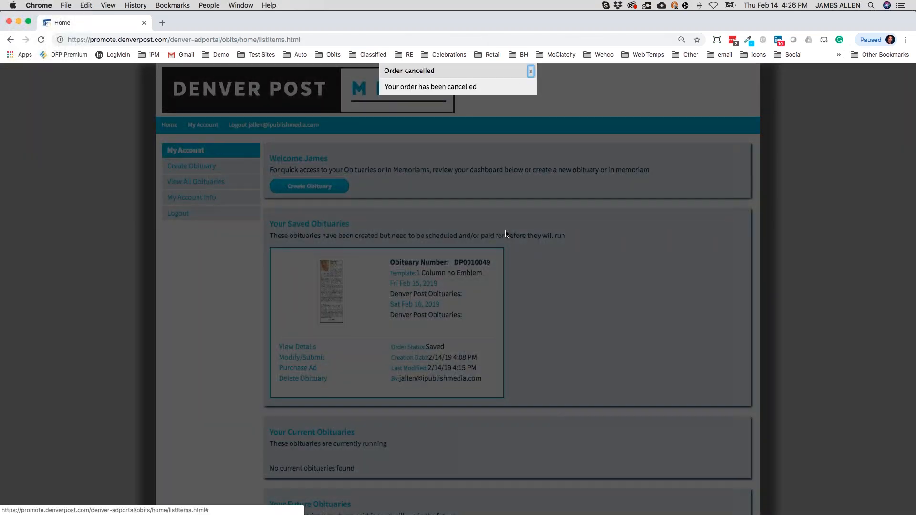
{"action": "left_click", "coordinate": [459, 89]}
{"action": "left_click", "coordinate": [476, 172]}
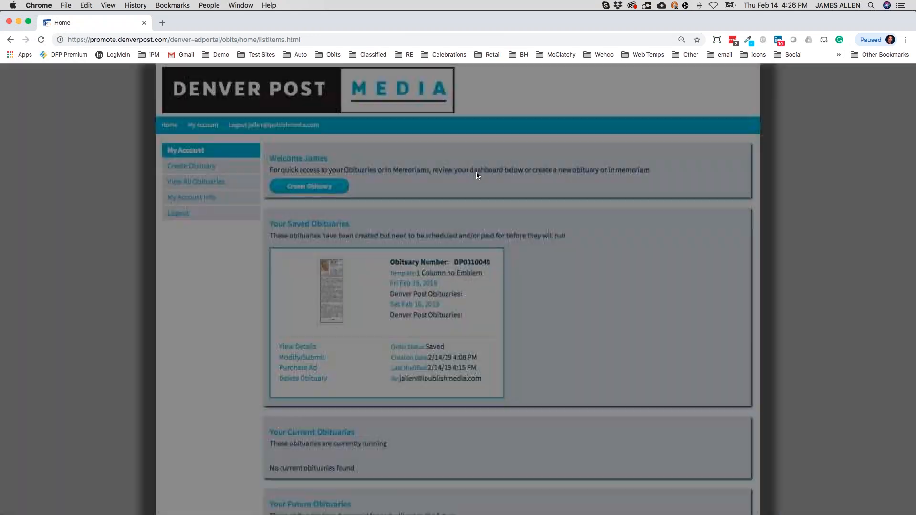
{"action": "scroll", "coordinate": [534, 315], "scroll_direction": "down", "scroll_amount": 6}
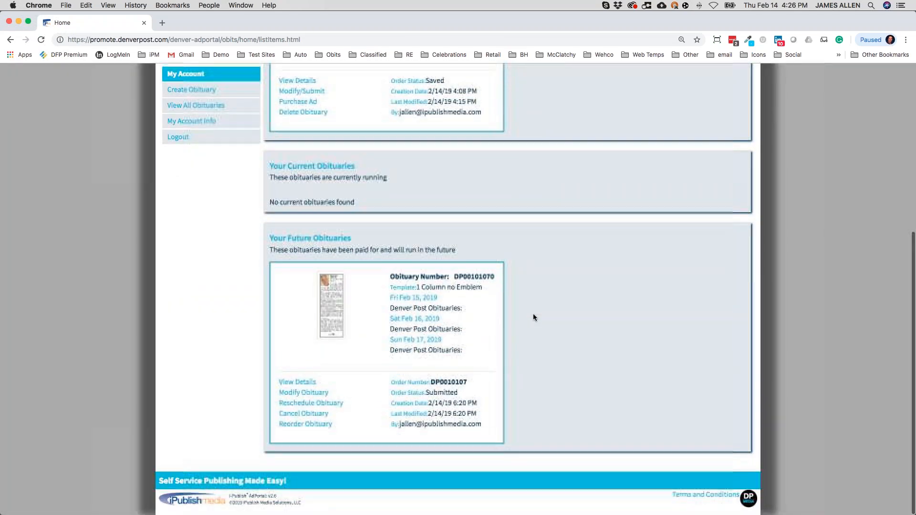